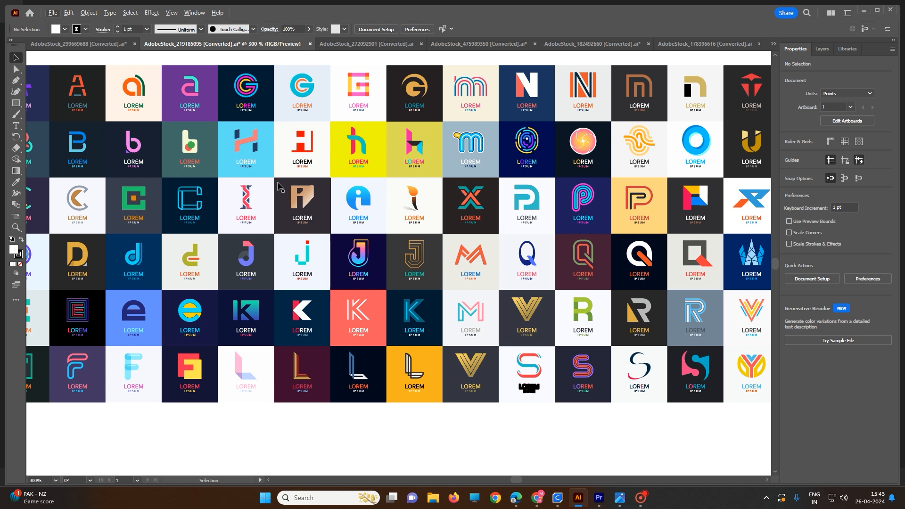
Step: Look through the open sample artworks of retro logos, product packaging, the fashion illustration and the roll-up banners
{"action": "left_click", "coordinate": [344, 48]}
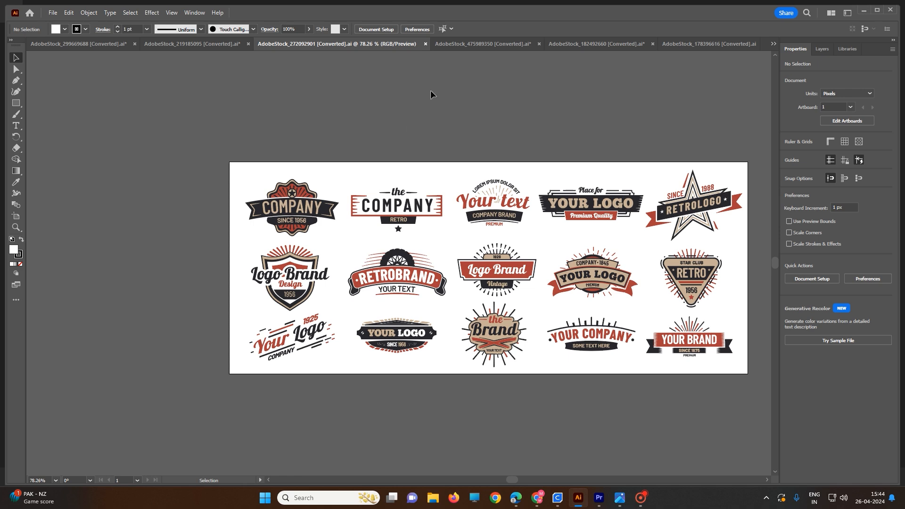
{"action": "left_click", "coordinate": [459, 42]}
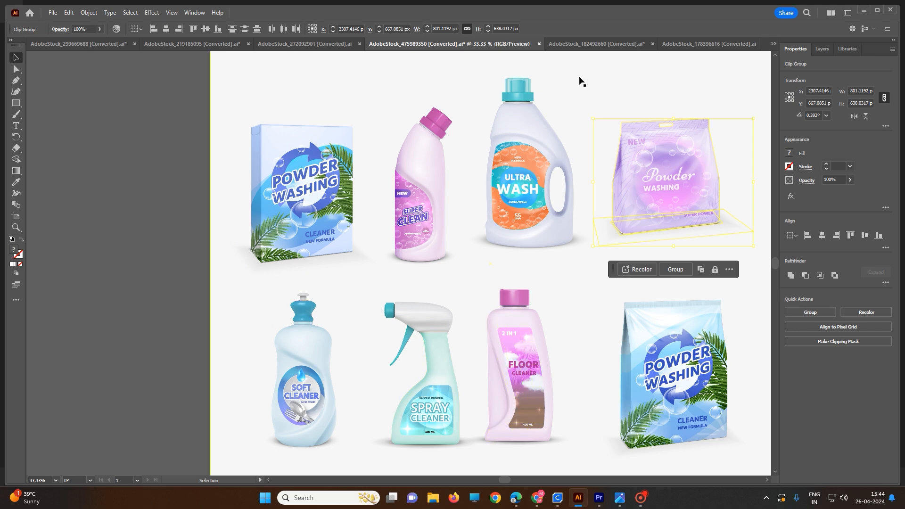
{"action": "left_click", "coordinate": [580, 46]}
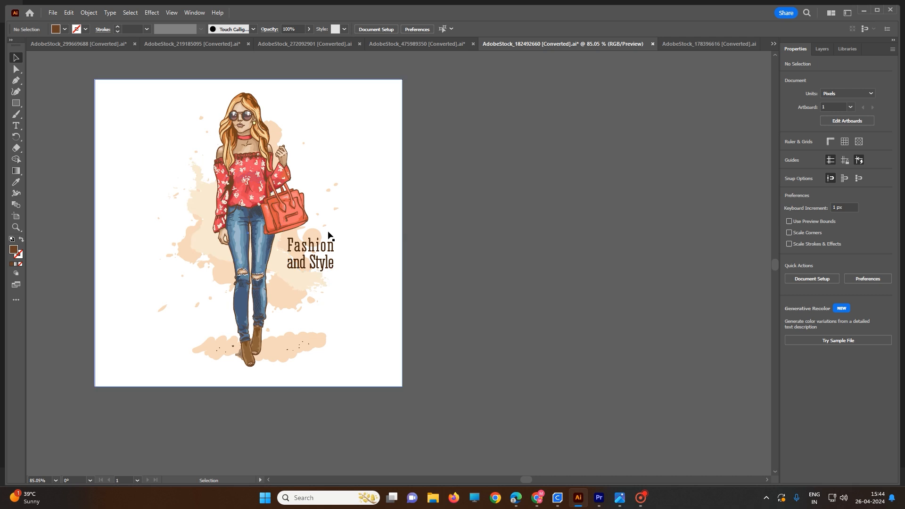
{"action": "left_click", "coordinate": [669, 43]}
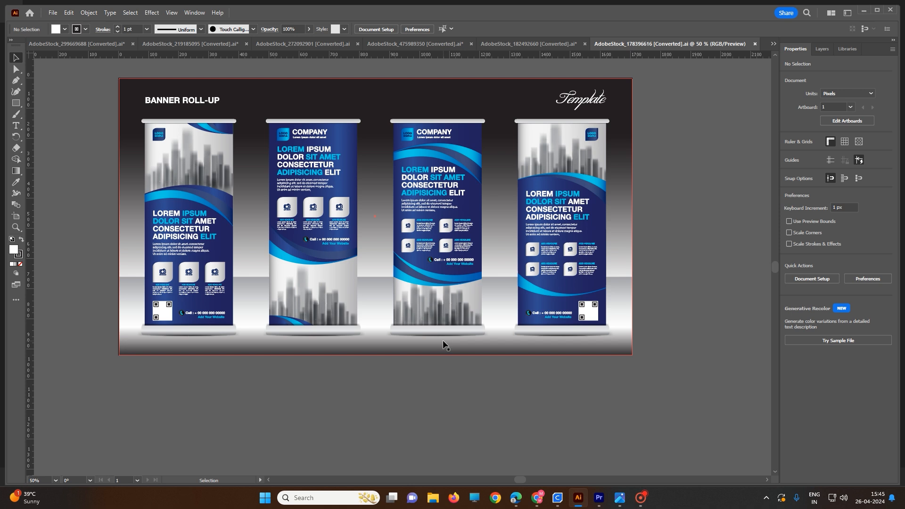
Step: Switch to the wedding invitation document AdobeStock_741262683.ai and examine the couple illustration up close
{"action": "left_click", "coordinate": [773, 44]}
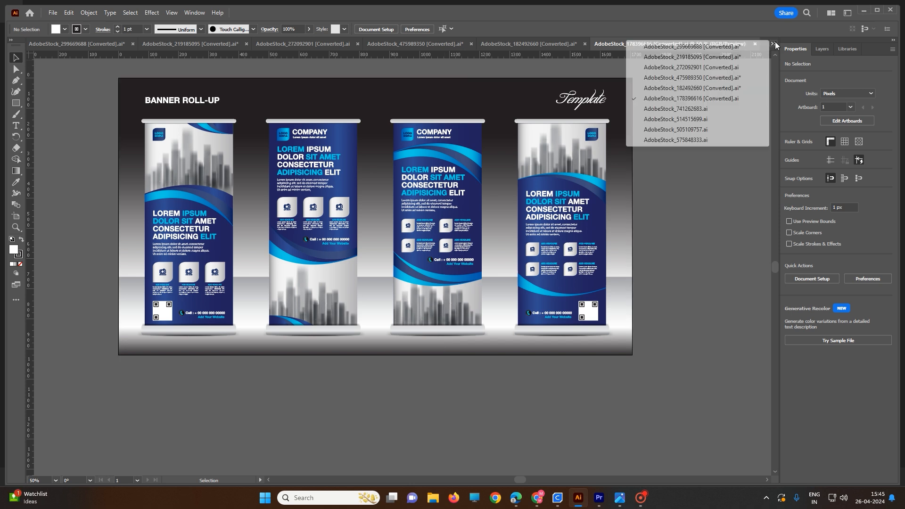
{"action": "left_click", "coordinate": [697, 110]}
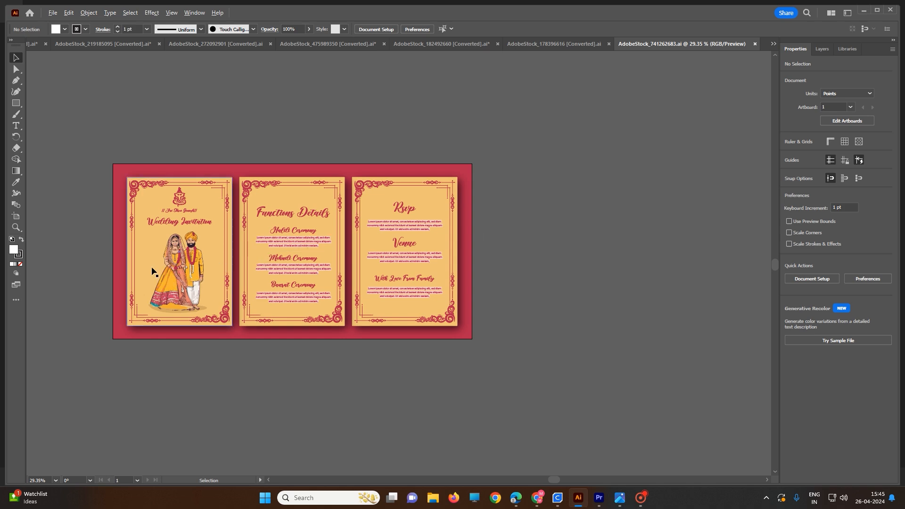
{"action": "scroll", "coordinate": [168, 278], "scroll_direction": "up", "scroll_amount": 6, "text": "alt"}
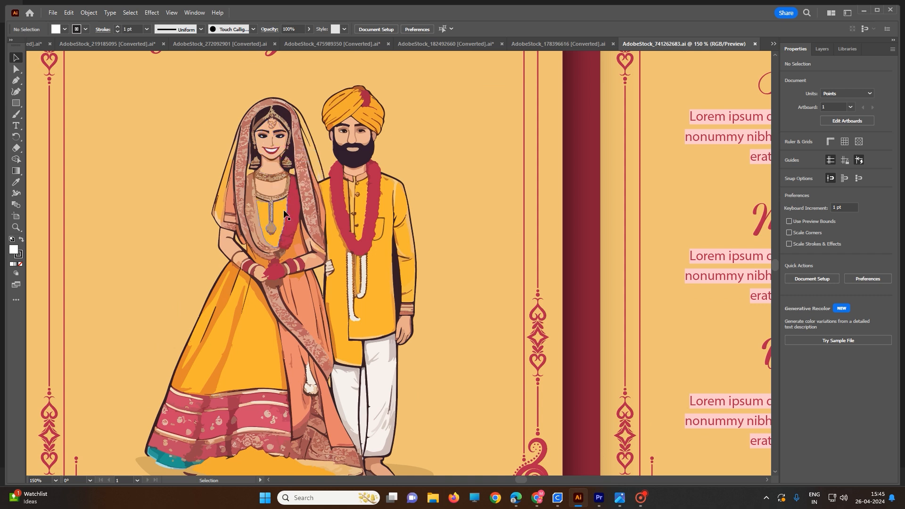
{"action": "scroll", "coordinate": [398, 283], "scroll_direction": "down", "scroll_amount": 4, "text": "alt"}
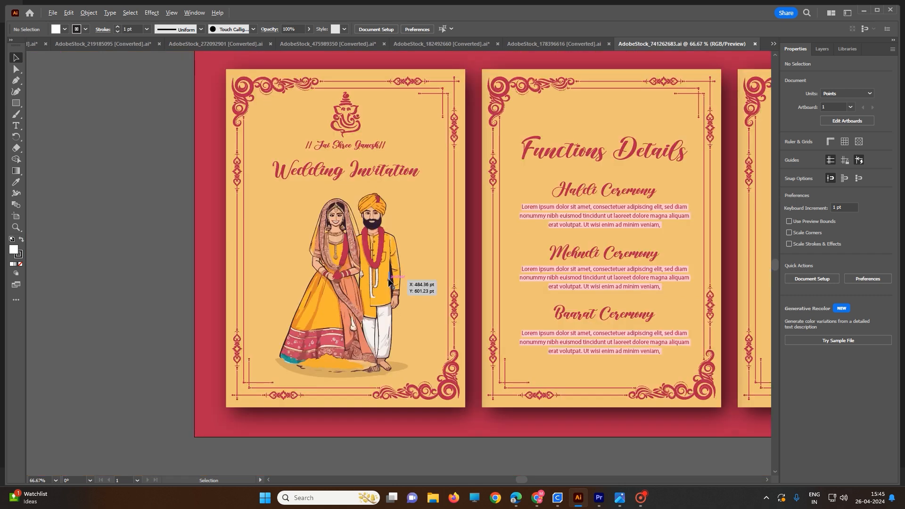
Step: Switch to the business card collection AdobeStock_514515699.ai and examine the card designs up close
{"action": "left_click", "coordinate": [773, 43]}
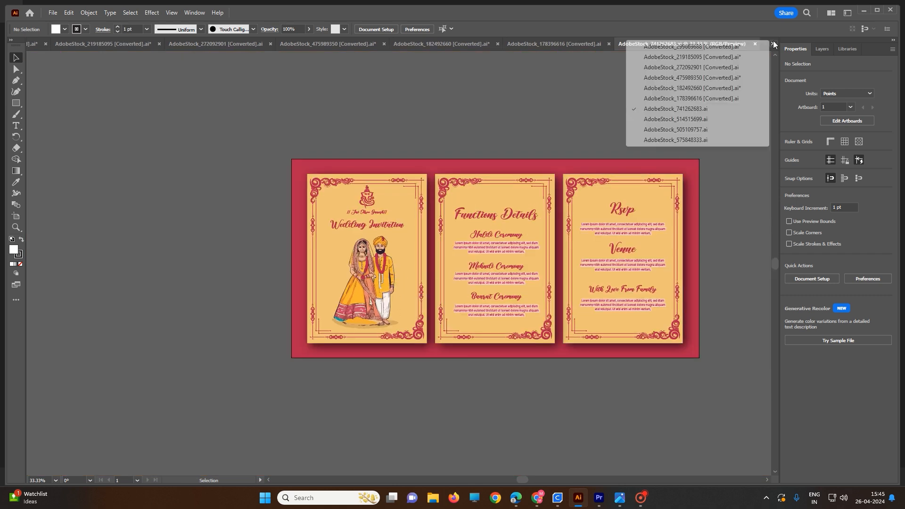
{"action": "left_click", "coordinate": [678, 119]}
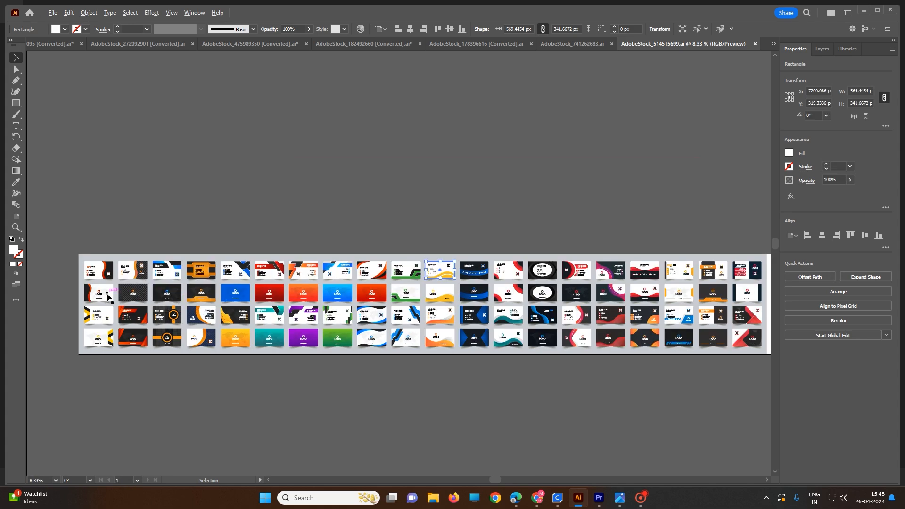
{"action": "scroll", "coordinate": [135, 295], "scroll_direction": "up", "scroll_amount": 4, "text": "alt"}
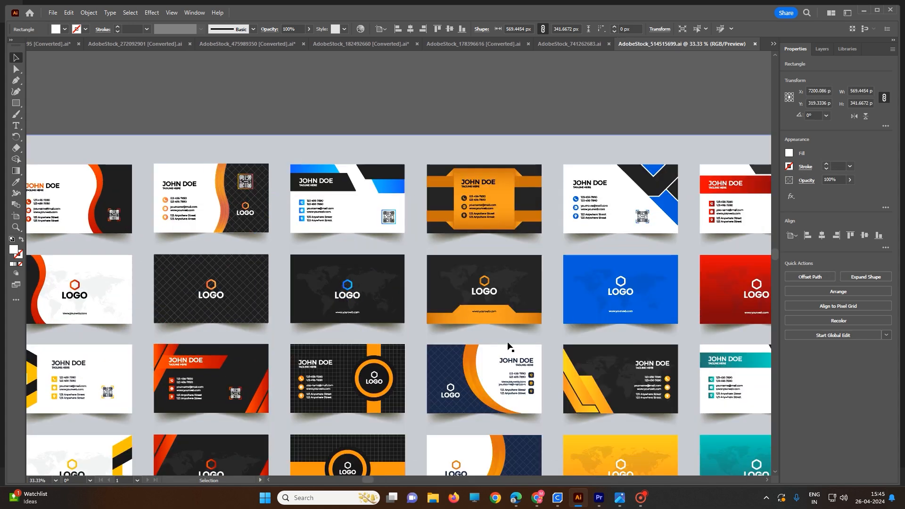
{"action": "scroll", "coordinate": [531, 340], "scroll_direction": "down", "scroll_amount": 3}
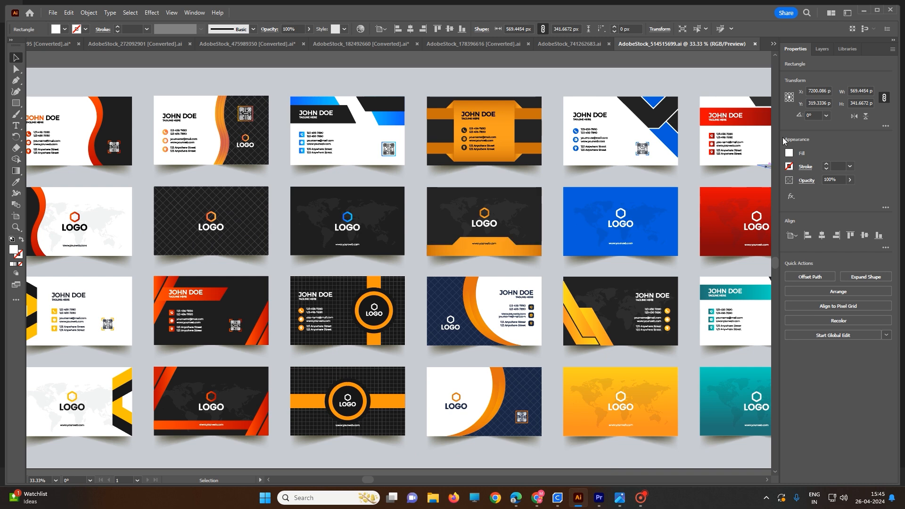
Step: View the hiring post designs in AdobeStock_505109757.ai and the handbag sale post in AdobeStock_575848333.ai
{"action": "left_click", "coordinate": [773, 43]}
{"action": "left_click", "coordinate": [699, 130]}
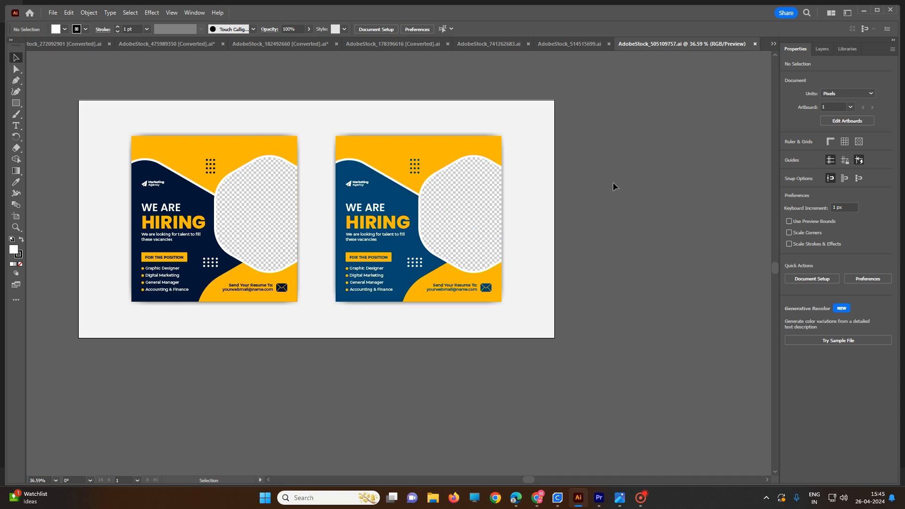
{"action": "left_click", "coordinate": [772, 44]}
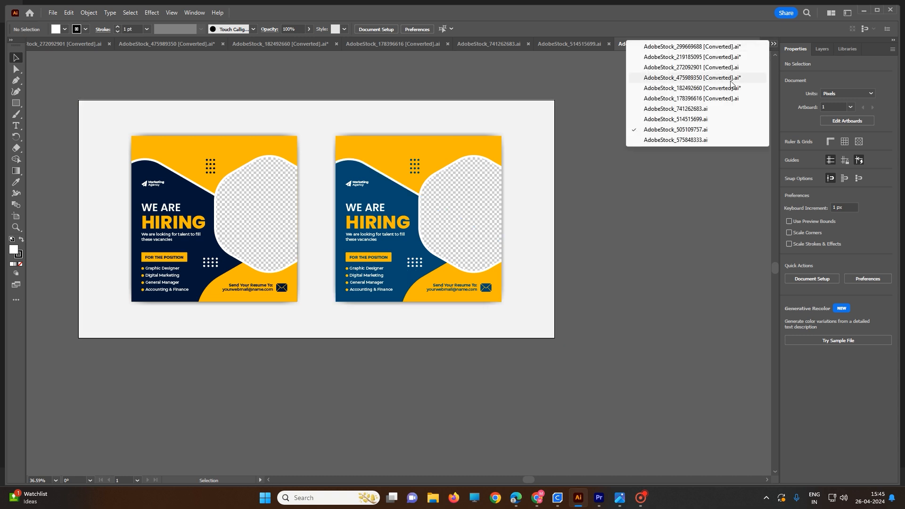
{"action": "left_click", "coordinate": [666, 141]}
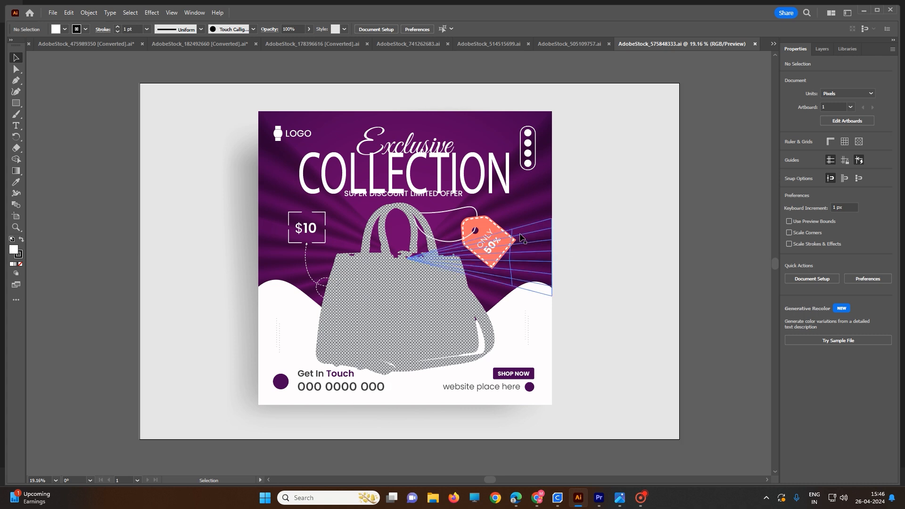
Step: Start a new document and review the available saved, mobile and web presets
{"action": "left_click", "coordinate": [60, 16]}
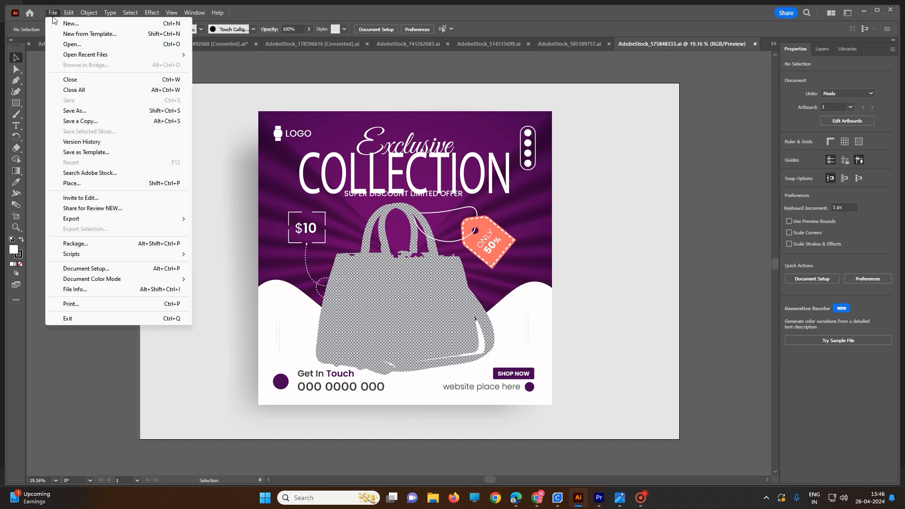
{"action": "left_click", "coordinate": [64, 24]}
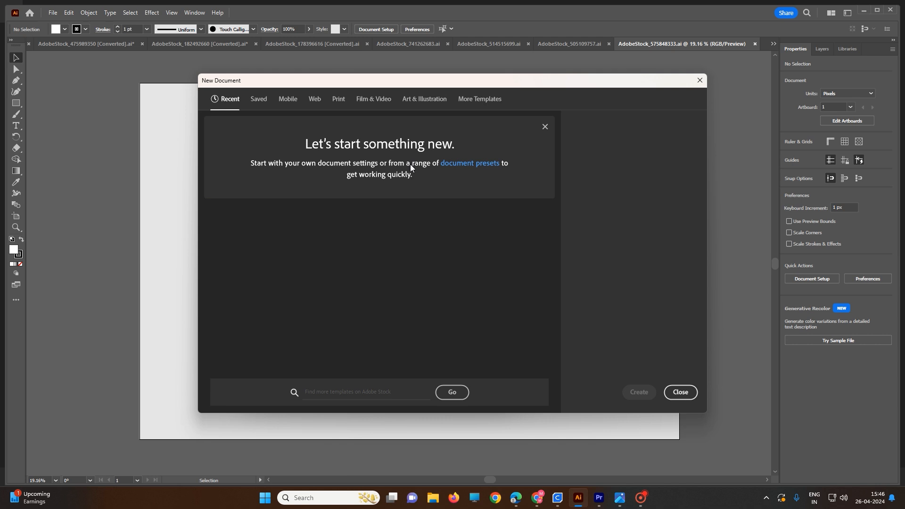
{"action": "left_click", "coordinate": [259, 99]}
{"action": "left_click", "coordinate": [288, 100]}
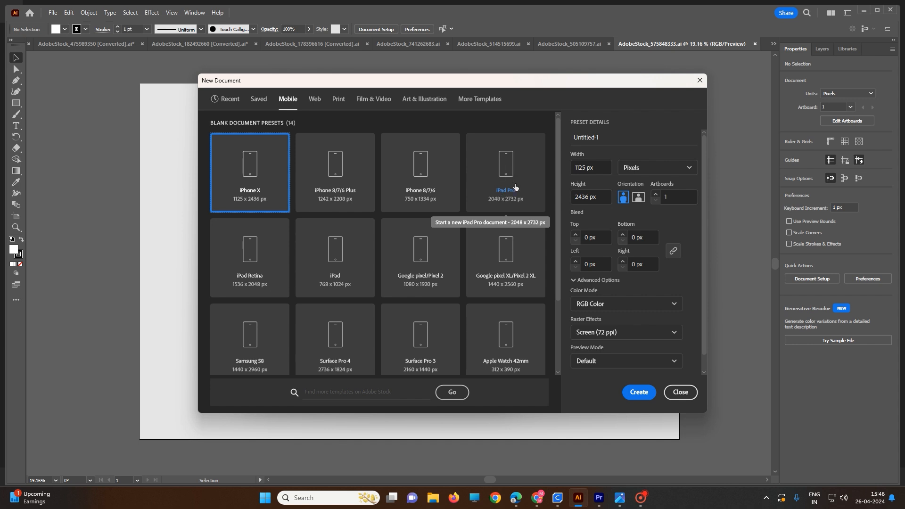
{"action": "left_click", "coordinate": [315, 105]}
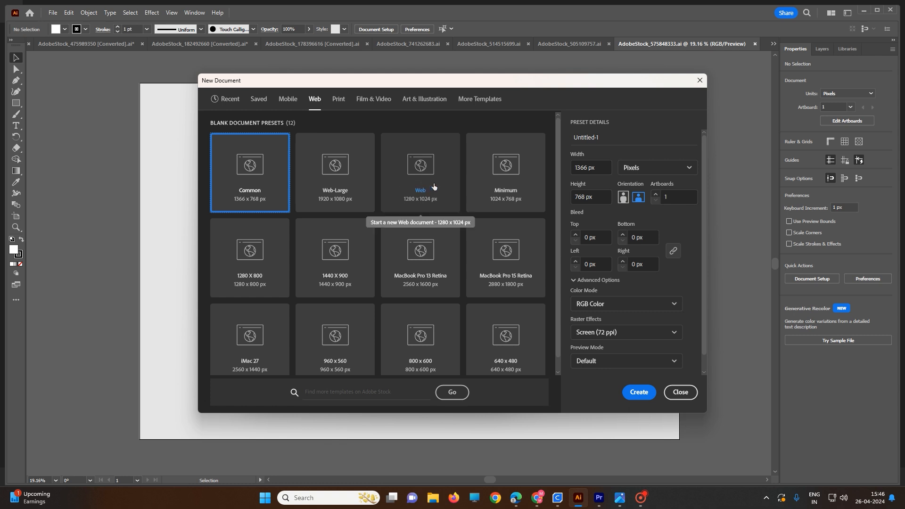
Step: Choose the A4 print preset for the new document and set its units to inches
{"action": "left_click", "coordinate": [339, 101]}
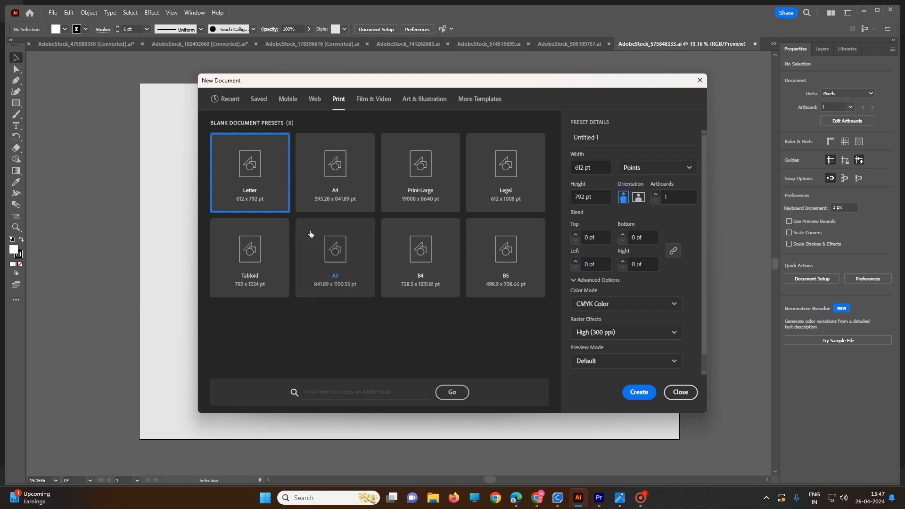
{"action": "left_click", "coordinate": [350, 179]}
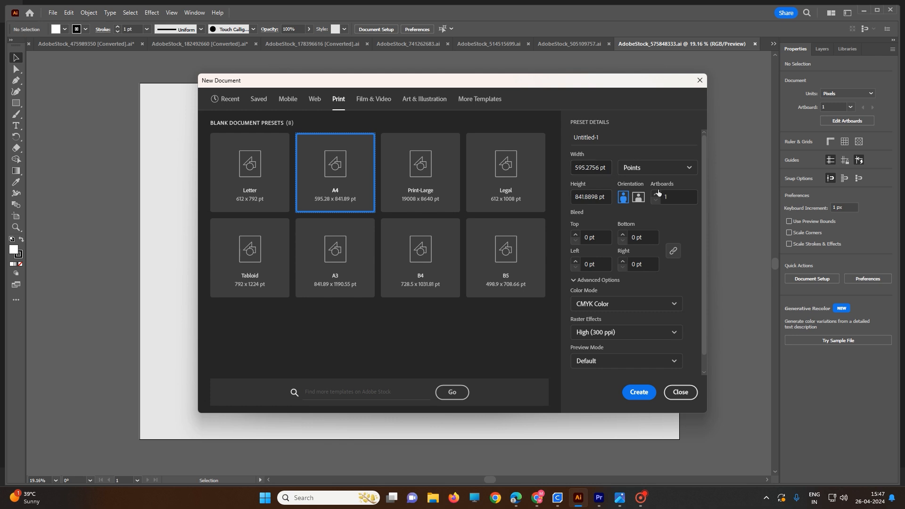
{"action": "left_click", "coordinate": [688, 170]}
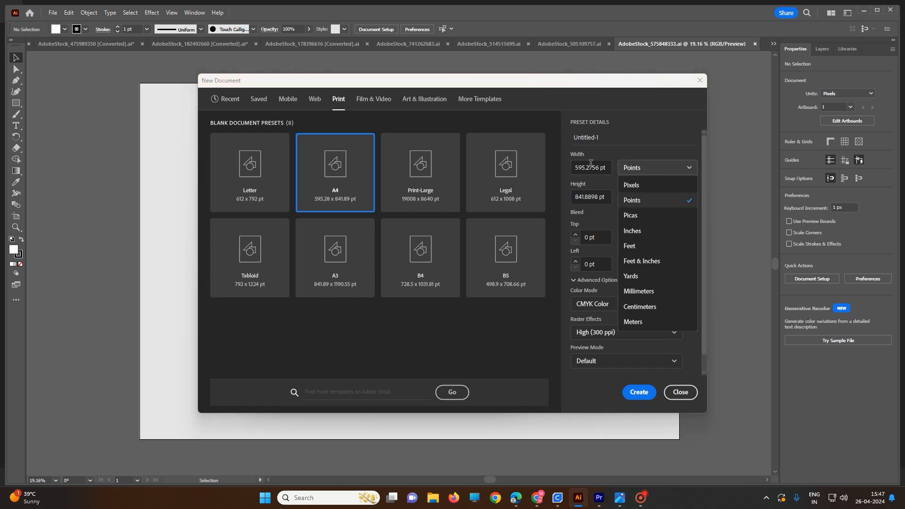
{"action": "left_click", "coordinate": [659, 151]}
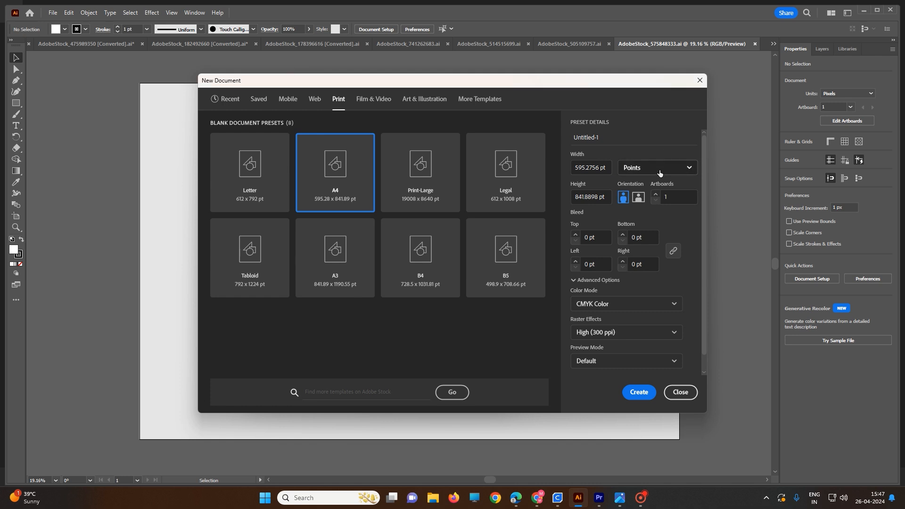
{"action": "left_click", "coordinate": [669, 167]}
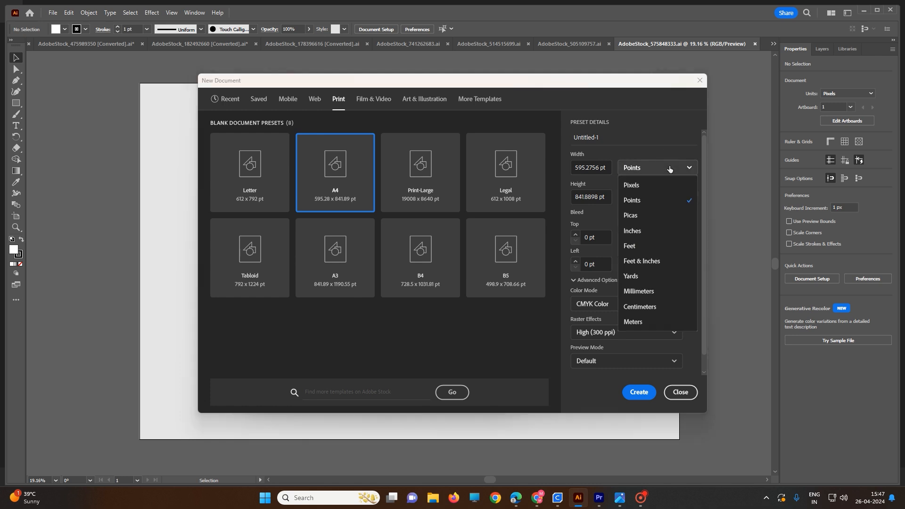
{"action": "left_click", "coordinate": [653, 230]}
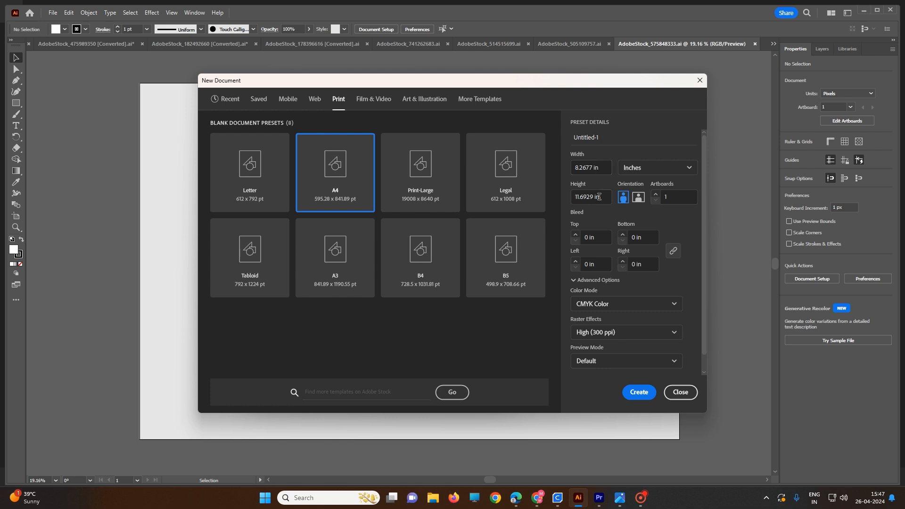
Step: Try raising and lowering the new document's number of artboards, ending at 1
{"action": "left_click", "coordinate": [657, 197]}
{"action": "left_click", "coordinate": [656, 194]}
{"action": "left_click", "coordinate": [655, 194]}
{"action": "left_click", "coordinate": [656, 194]}
{"action": "double_click", "coordinate": [662, 197]}
{"action": "left_click", "coordinate": [656, 194]}
{"action": "left_click", "coordinate": [656, 201]}
{"action": "left_click", "coordinate": [655, 194]}
{"action": "left_click", "coordinate": [655, 194]}
{"action": "left_click", "coordinate": [655, 194]}
{"action": "left_click", "coordinate": [656, 200]}
{"action": "left_click", "coordinate": [655, 201]}
Step: Review the color mode, raster effects and preview options, keeping CMYK Color, High (300 ppi) and Default, and create the document
{"action": "left_click", "coordinate": [614, 305]}
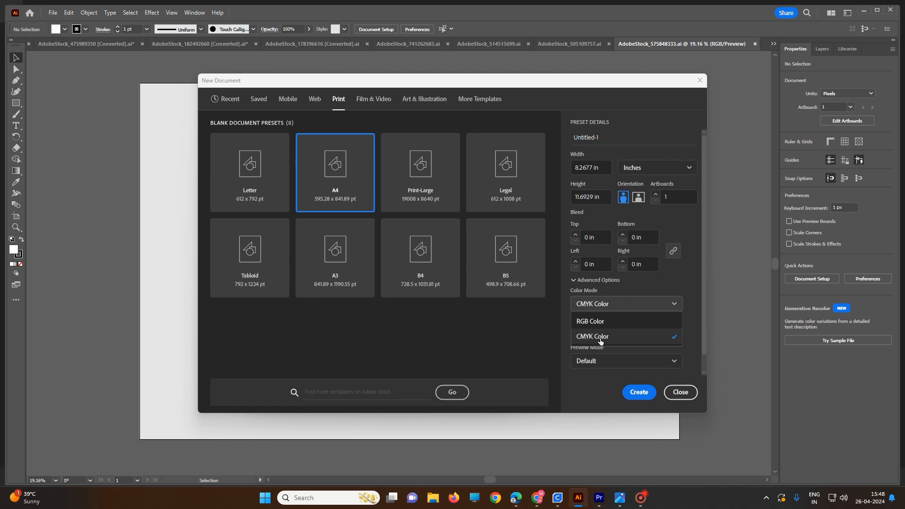
{"action": "left_click", "coordinate": [637, 504]}
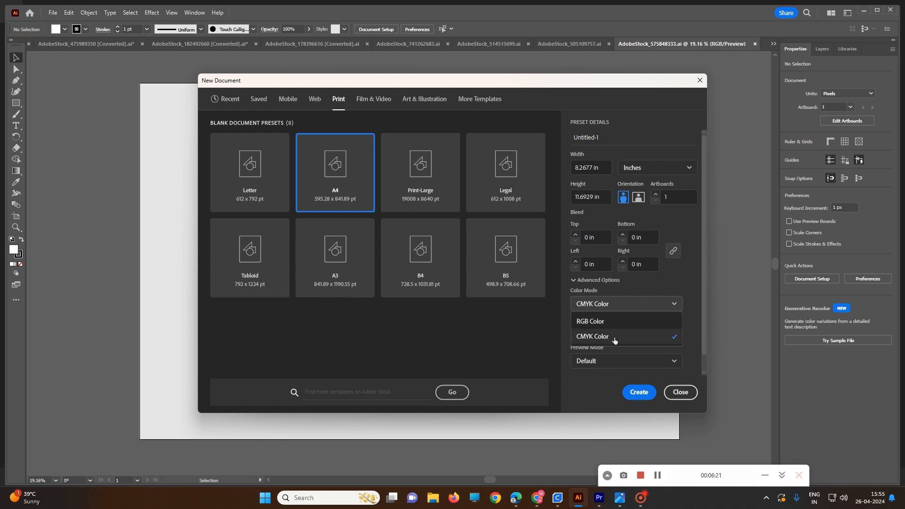
{"action": "left_click", "coordinate": [686, 334]}
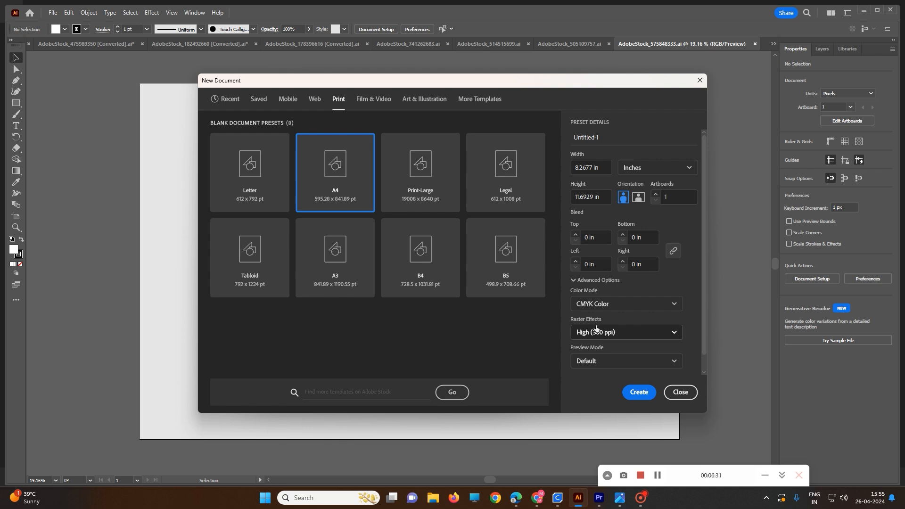
{"action": "left_click", "coordinate": [607, 336]}
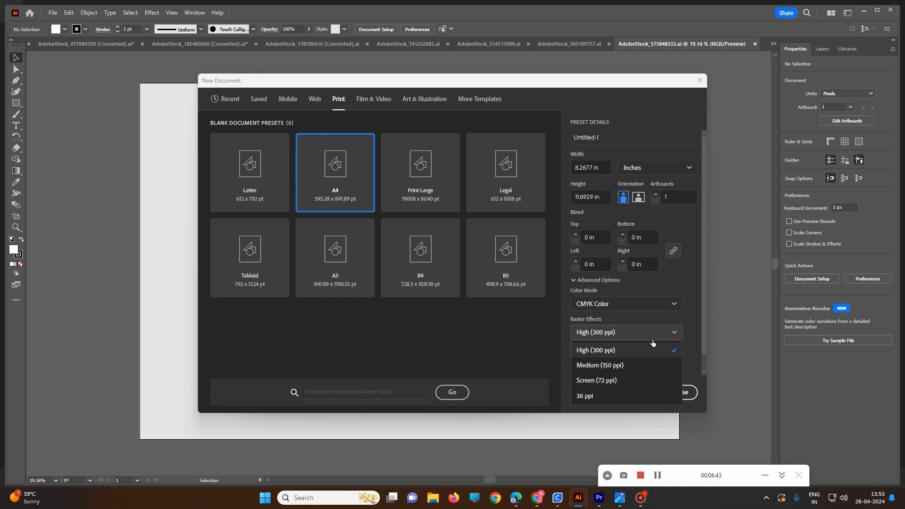
{"action": "left_click", "coordinate": [687, 325]}
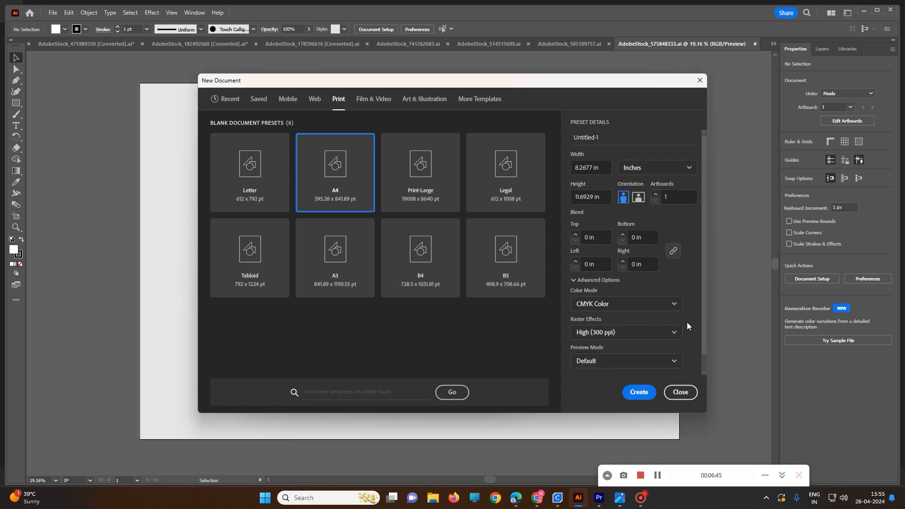
{"action": "left_click", "coordinate": [641, 365]}
{"action": "left_click", "coordinate": [666, 358]}
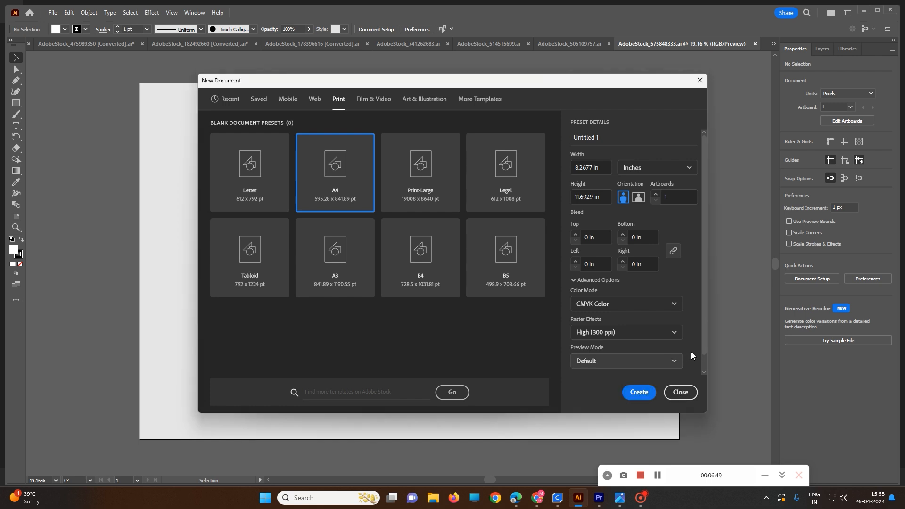
{"action": "left_click", "coordinate": [638, 392]}
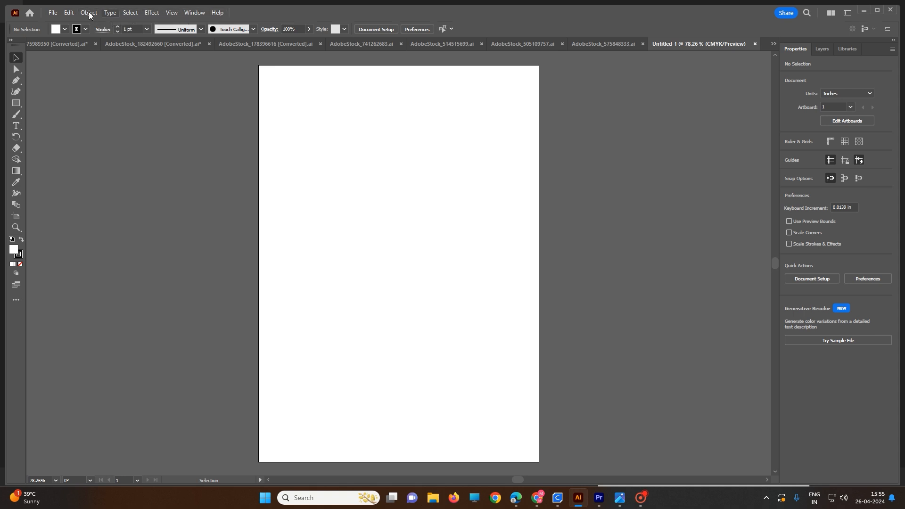
Step: Browse the application's commands and try the Advanced toolbar before returning to the Basic one
{"action": "left_click", "coordinate": [51, 13]}
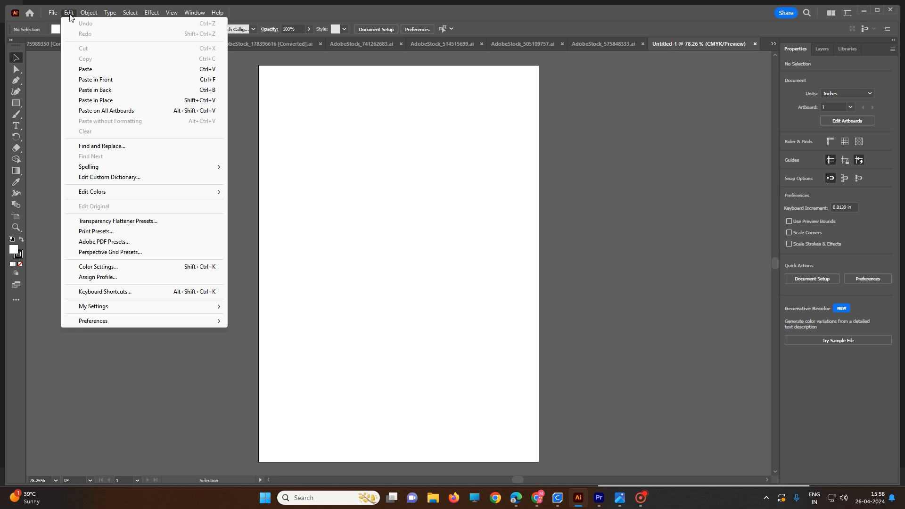
{"action": "mouse_move", "coordinate": [110, 15]}
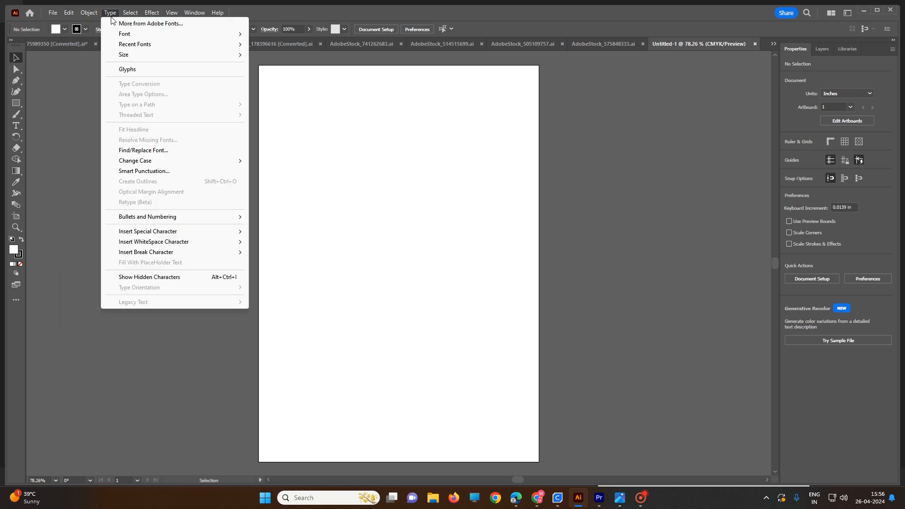
{"action": "mouse_move", "coordinate": [149, 15]}
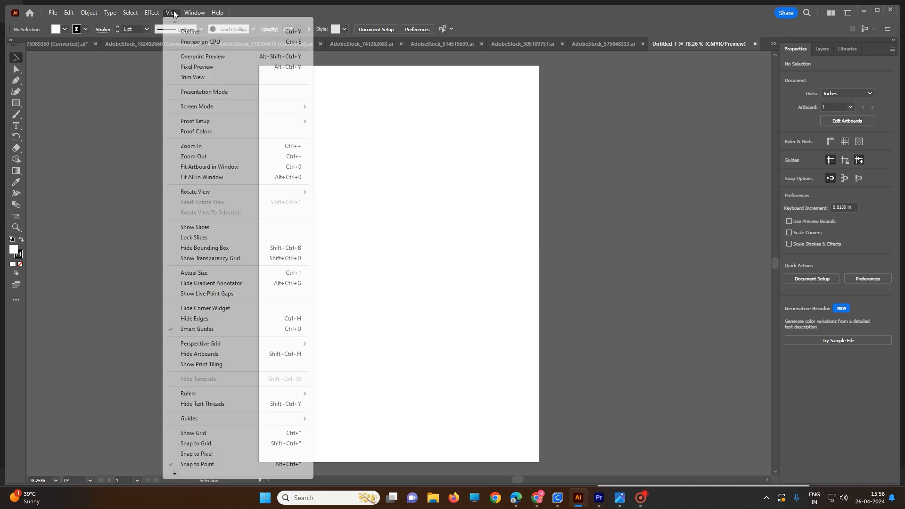
{"action": "mouse_move", "coordinate": [200, 18]}
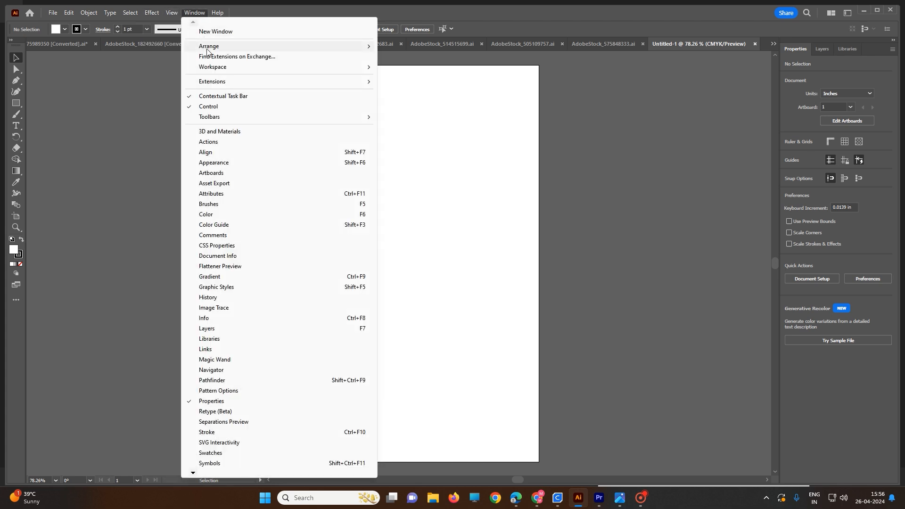
{"action": "mouse_move", "coordinate": [227, 118]}
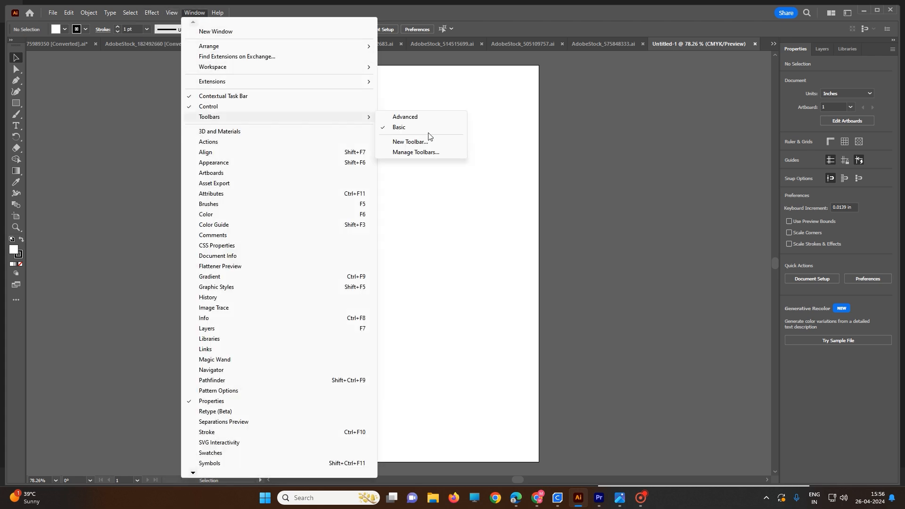
{"action": "left_click", "coordinate": [404, 117]}
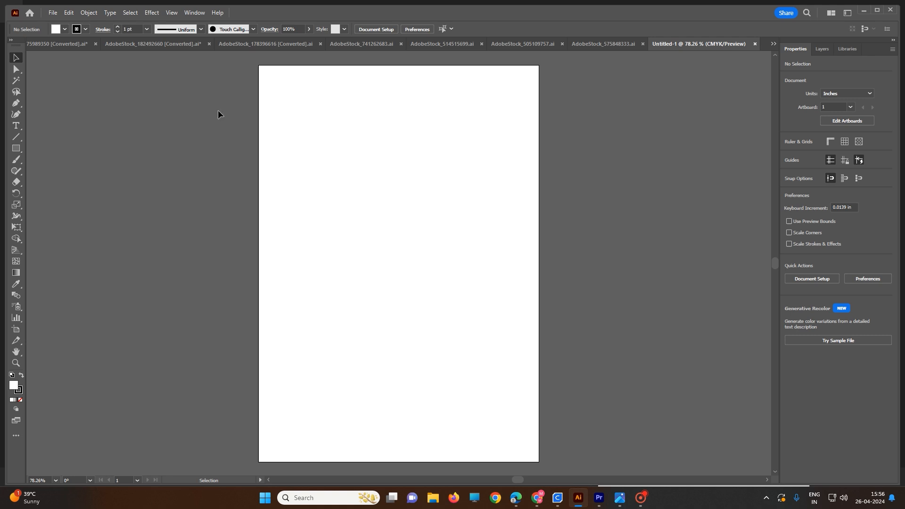
{"action": "left_click", "coordinate": [205, 12]}
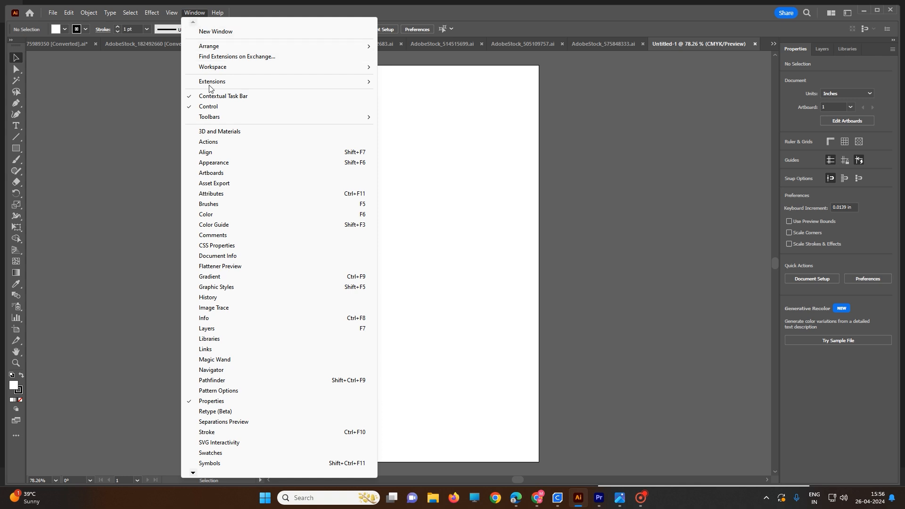
{"action": "mouse_move", "coordinate": [227, 116]}
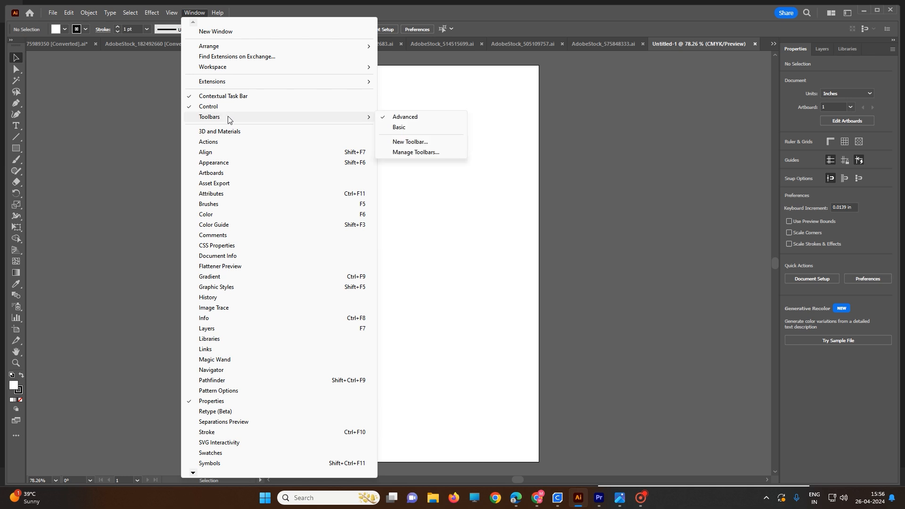
{"action": "left_click", "coordinate": [399, 127]}
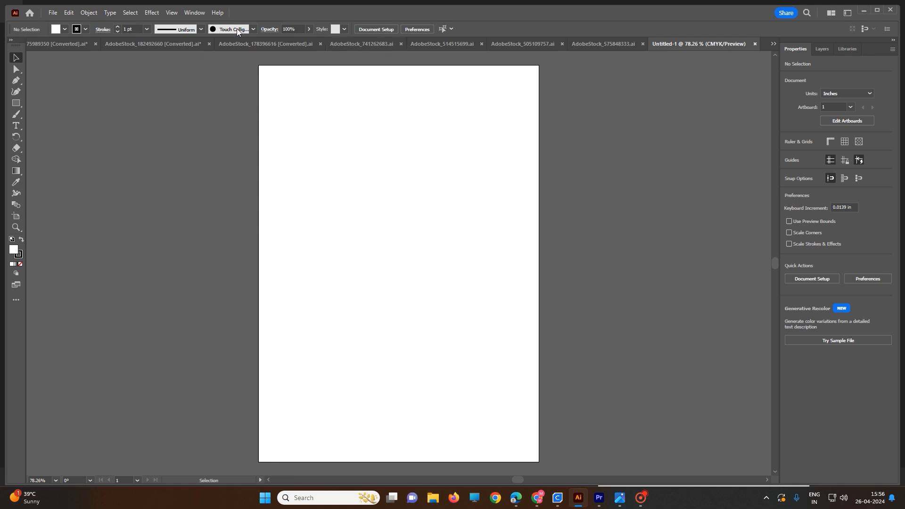
Step: Try marquee selections on the empty artboard with the Direct Selection and Selection tools, ending with the Selection tool active
{"action": "left_click", "coordinate": [17, 70]}
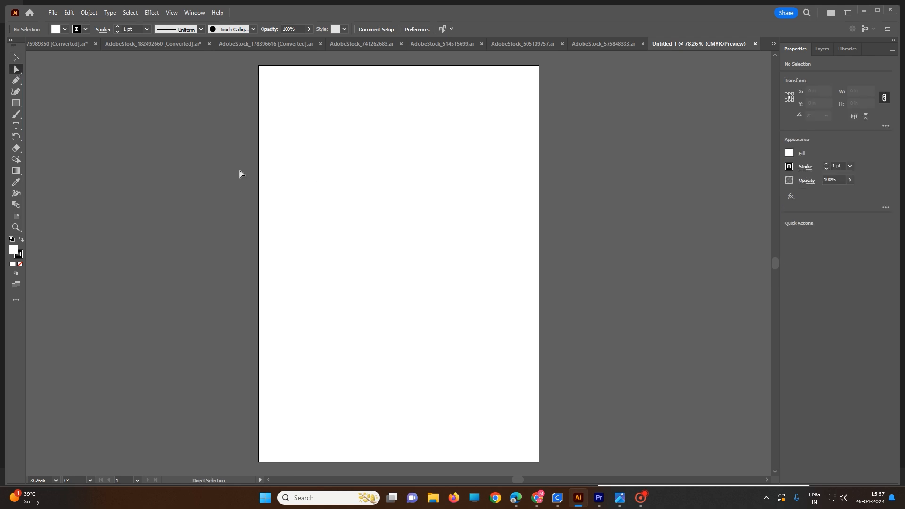
{"action": "left_click_drag", "start_coordinate": [352, 143], "coordinate": [452, 203]}
{"action": "left_click", "coordinate": [16, 57]}
{"action": "left_click_drag", "start_coordinate": [330, 187], "coordinate": [385, 200]}
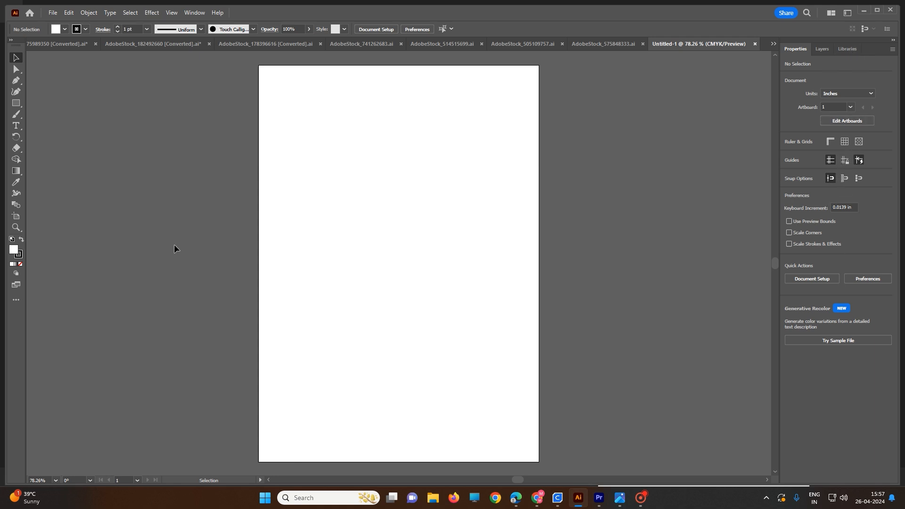
{"action": "left_click", "coordinate": [16, 69]}
{"action": "left_click", "coordinate": [15, 70]}
{"action": "left_click", "coordinate": [20, 57]}
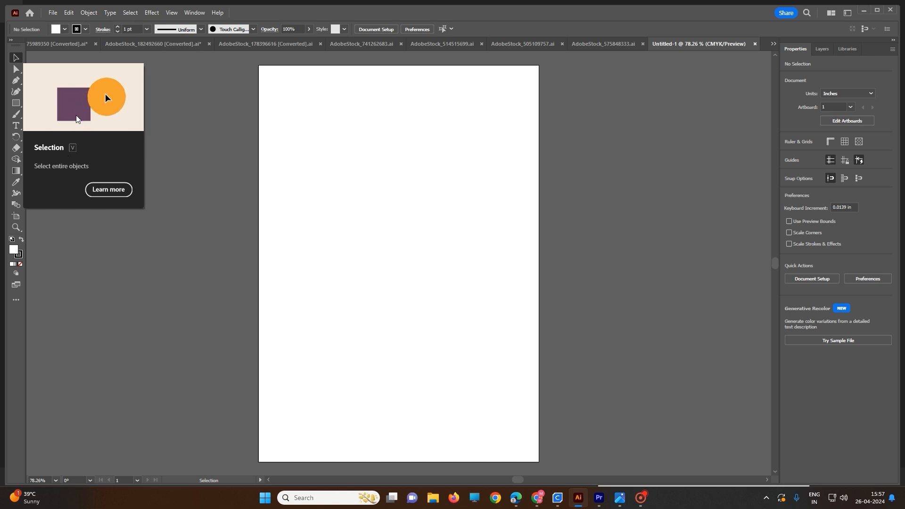
Step: Draw a rectangle about 3.15 in wide and 2.22 in high in the artboard's upper-left area
{"action": "left_click", "coordinate": [16, 102]}
{"action": "left_click_drag", "start_coordinate": [295, 137], "coordinate": [403, 213]}
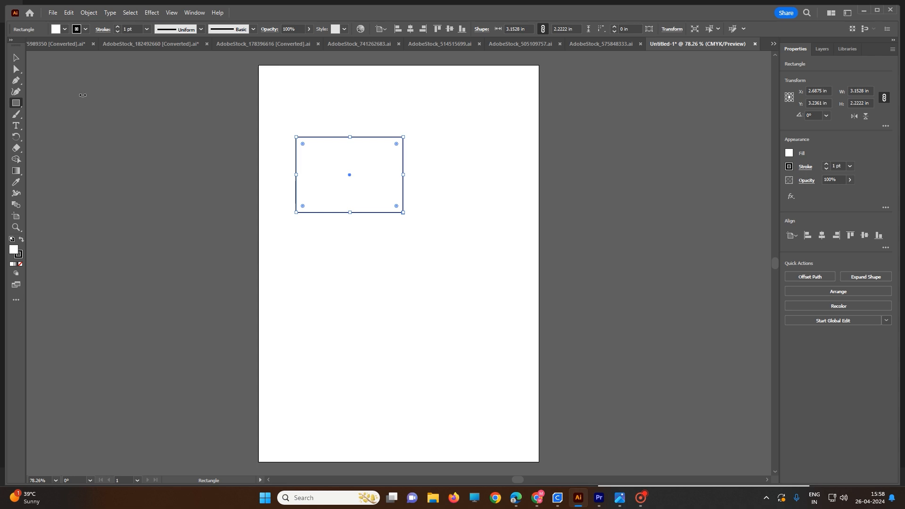
{"action": "left_click", "coordinate": [17, 57]}
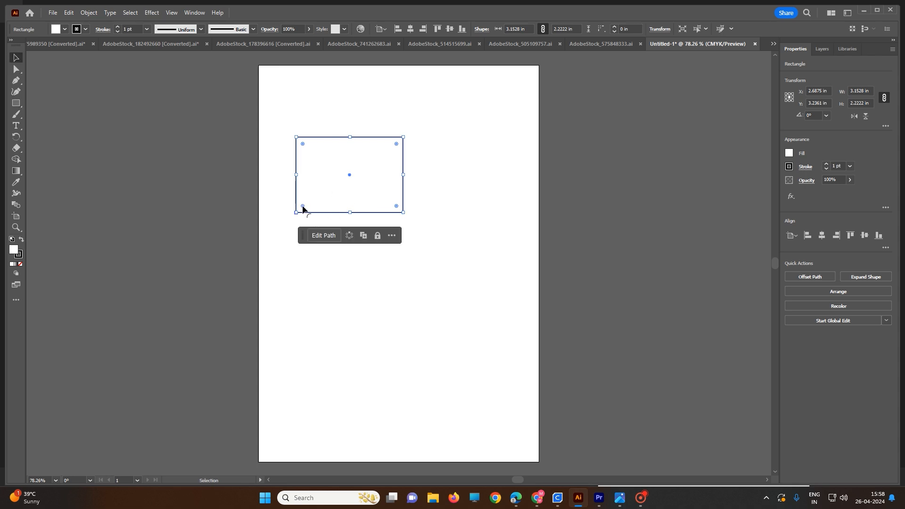
Step: Round all the rectangle's corners to a radius of about 0.77 in, rotate it to about 142°, and deselect it
{"action": "left_click_drag", "start_coordinate": [303, 206], "coordinate": [327, 196]}
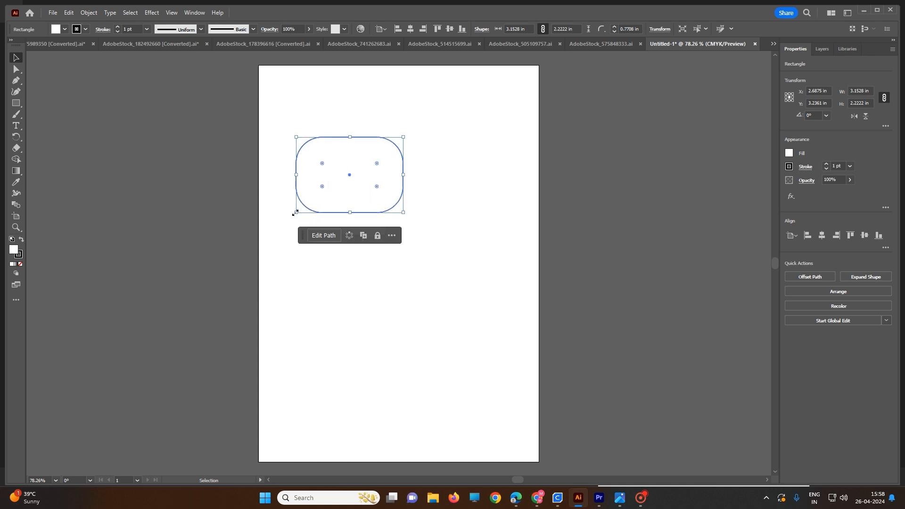
{"action": "left_click_drag", "start_coordinate": [293, 208], "coordinate": [398, 178]}
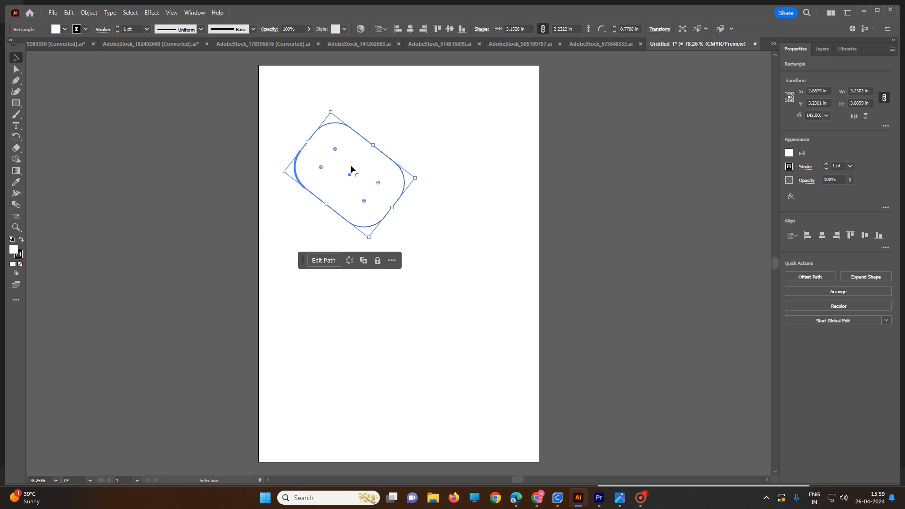
{"action": "left_click", "coordinate": [426, 112]}
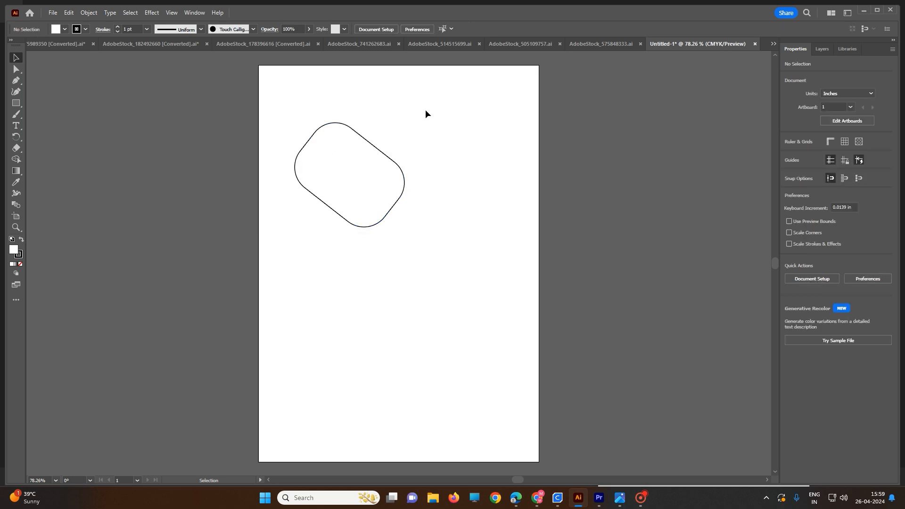
Step: Reshape the rounded rectangle into an irregular spiked outline with Direct Selection, pulling one left-corner handle outward and moving four anchor points
{"action": "key", "text": "a"}
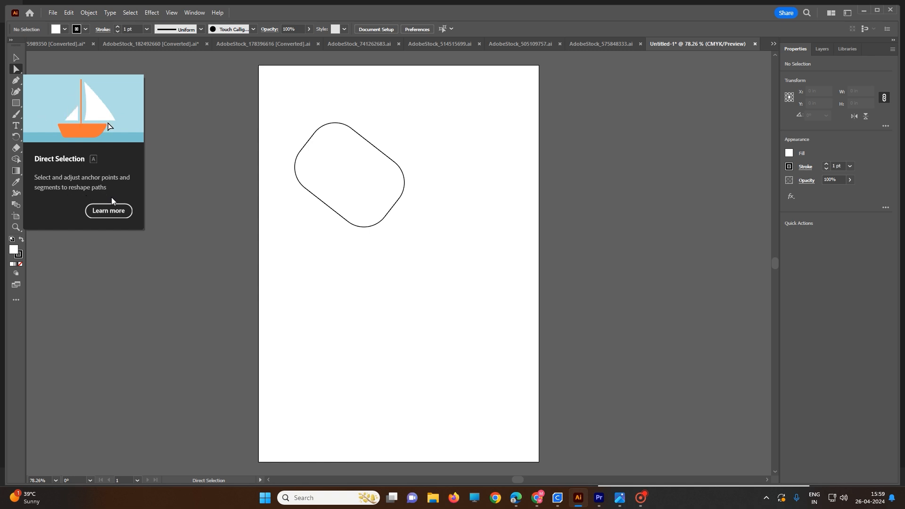
{"action": "left_click", "coordinate": [295, 177]}
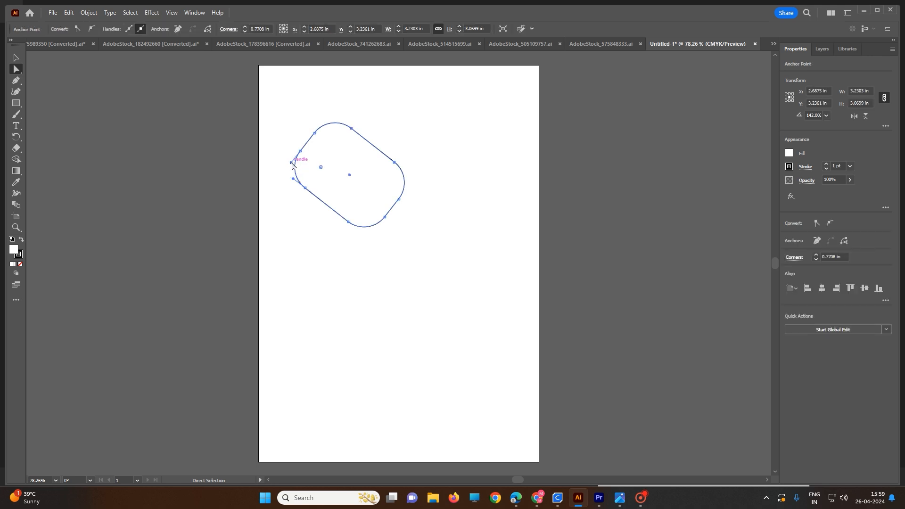
{"action": "left_click_drag", "start_coordinate": [292, 162], "coordinate": [253, 96]}
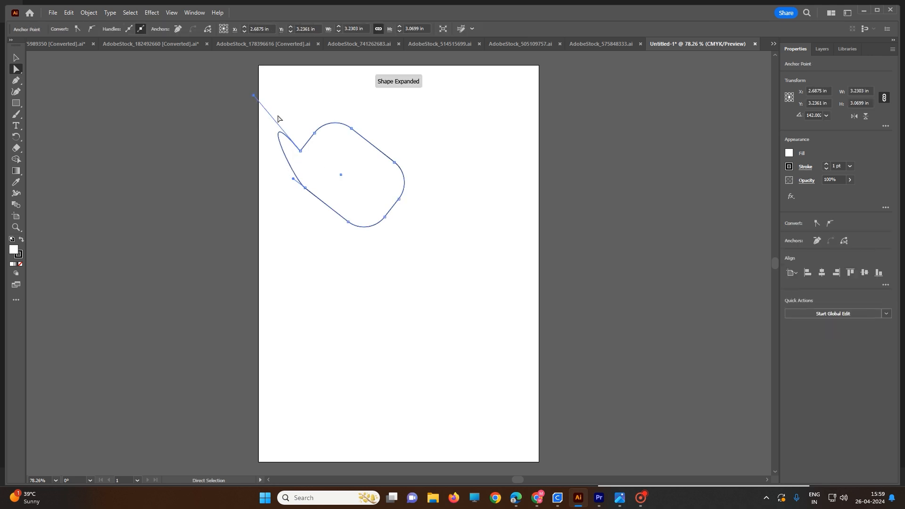
{"action": "left_click_drag", "start_coordinate": [315, 134], "coordinate": [314, 76]}
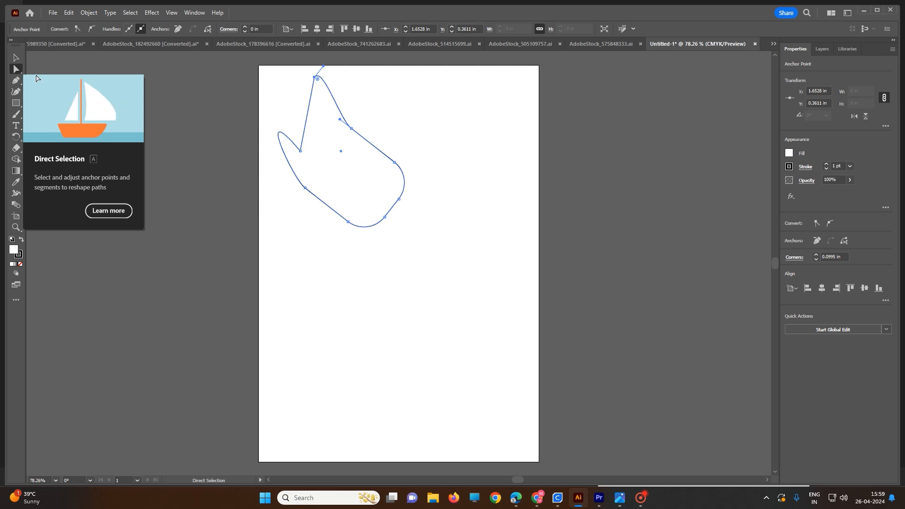
{"action": "left_click_drag", "start_coordinate": [351, 127], "coordinate": [349, 186]}
{"action": "left_click_drag", "start_coordinate": [348, 221], "coordinate": [348, 274]}
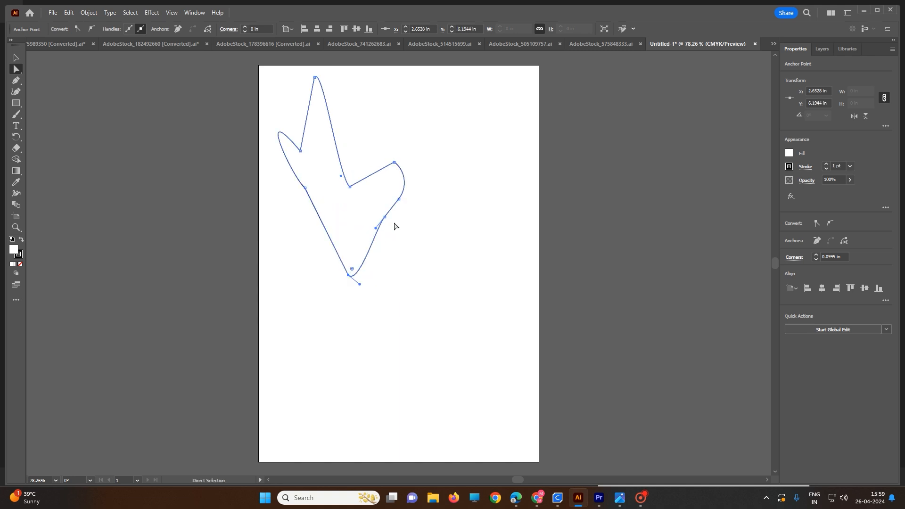
{"action": "left_click_drag", "start_coordinate": [383, 217], "coordinate": [491, 232]}
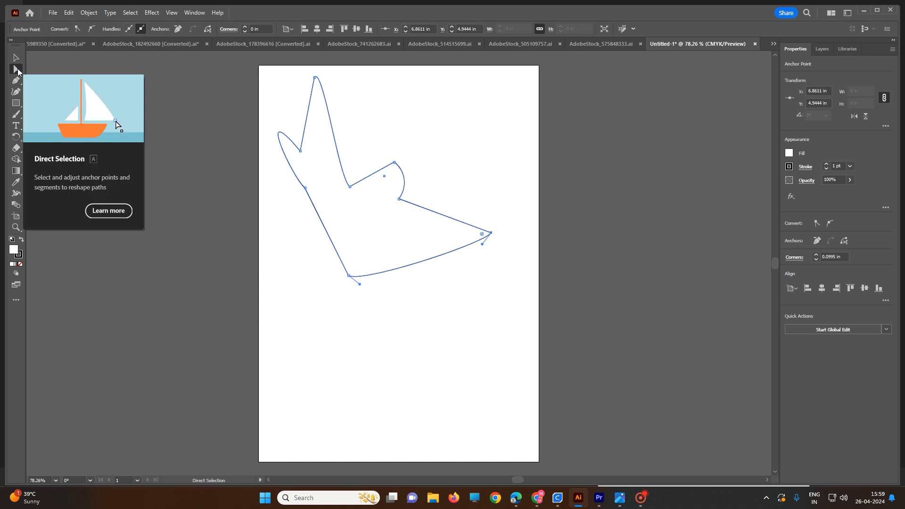
Step: Move the whole spiked shape around the artboard with the Group Selection tool, leaving its center at about X 3.65 in, Y 3.68 in
{"action": "left_click", "coordinate": [17, 70]}
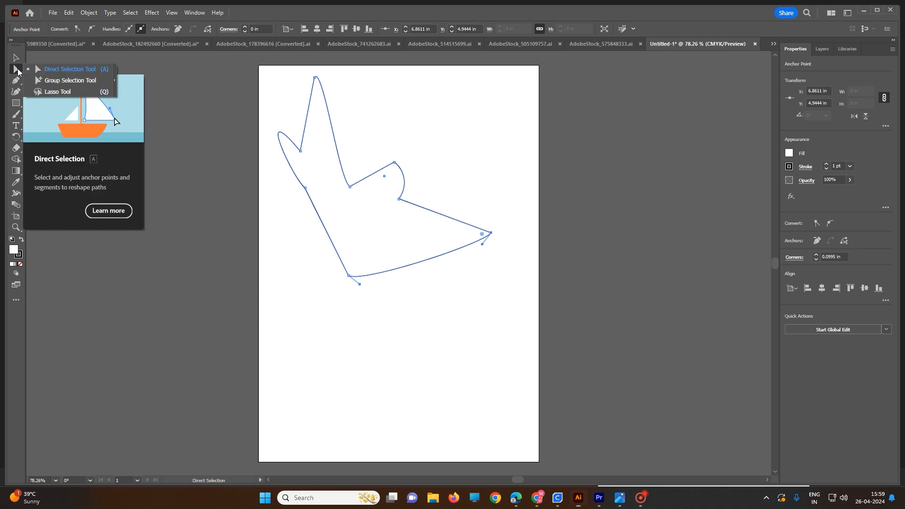
{"action": "left_click", "coordinate": [69, 81]}
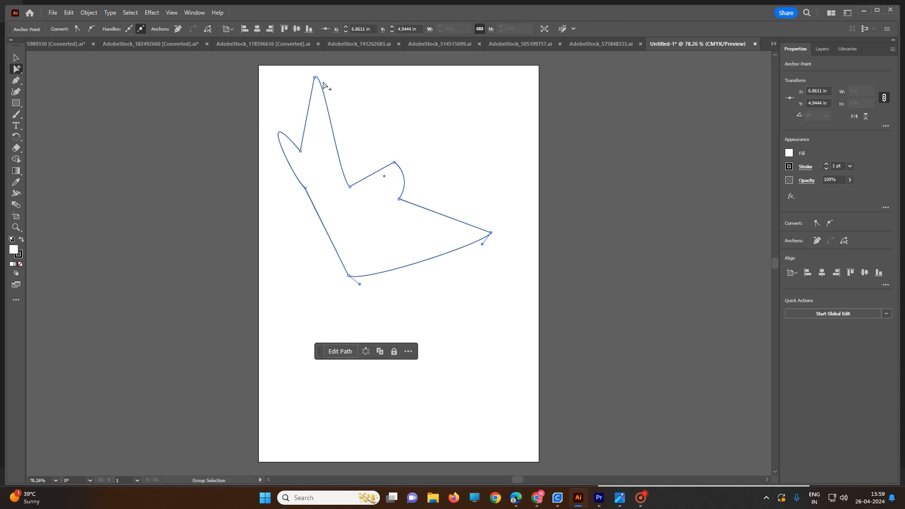
{"action": "left_click_drag", "start_coordinate": [315, 77], "coordinate": [315, 109]}
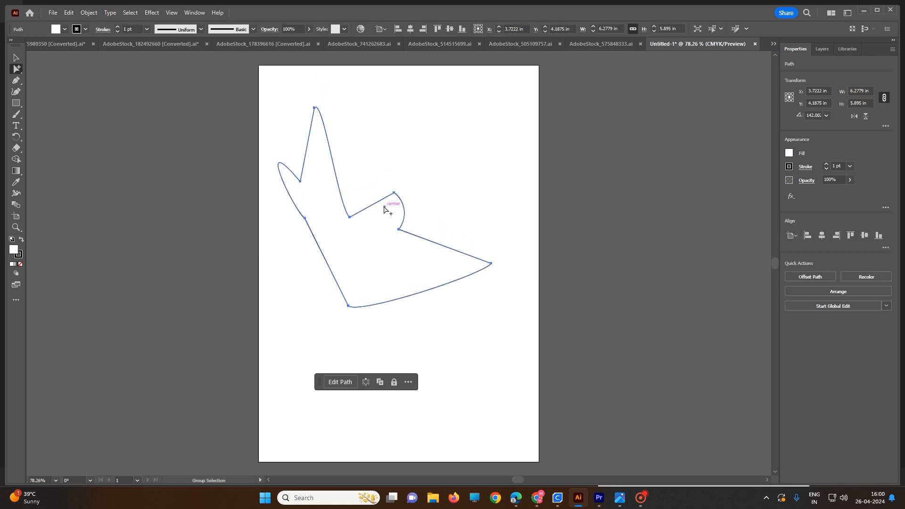
{"action": "mouse_move", "coordinate": [384, 208]}
{"action": "left_mouse_down"}
{"action": "mouse_move", "coordinate": [373, 190]}
{"action": "mouse_move", "coordinate": [382, 219]}
{"action": "left_mouse_up"}
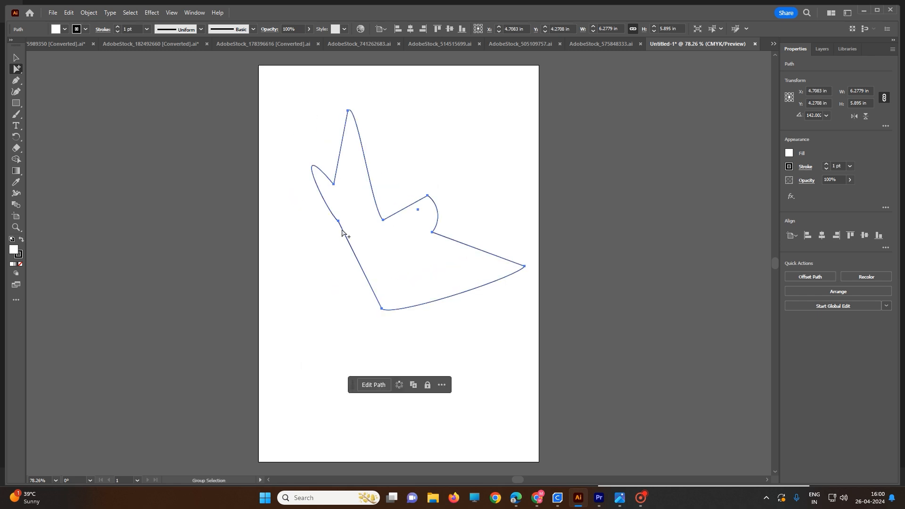
{"action": "left_click_drag", "start_coordinate": [275, 184], "coordinate": [460, 351]}
{"action": "left_click_drag", "start_coordinate": [384, 226], "coordinate": [382, 189]}
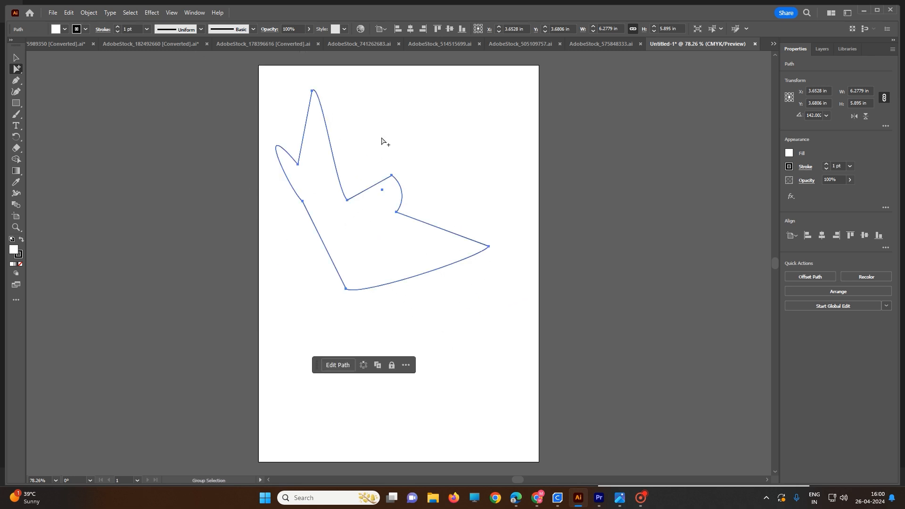
{"action": "left_click", "coordinate": [382, 141]}
{"action": "left_click", "coordinate": [393, 176]}
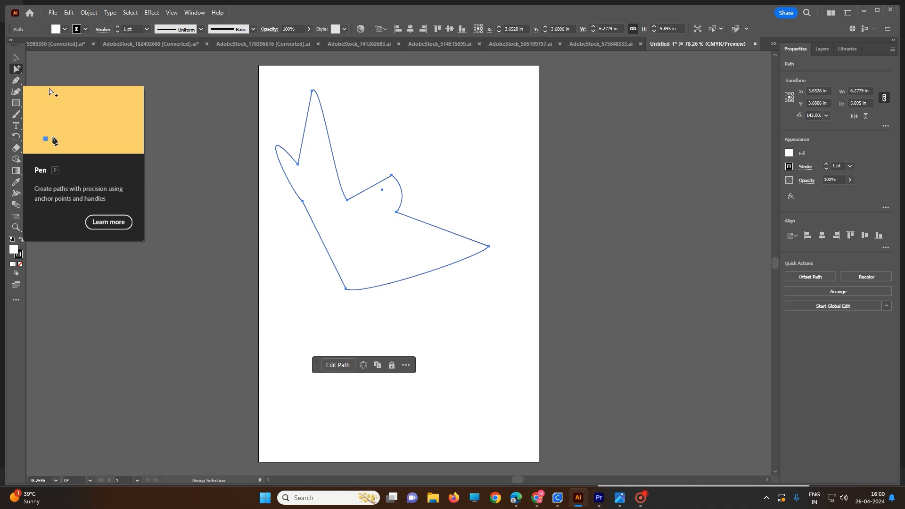
Step: Draw an open Pen path in the artboard's upper-right area, with one curved segment followed by straight segments ending at the spiked shape's right tip
{"action": "left_click", "coordinate": [17, 81]}
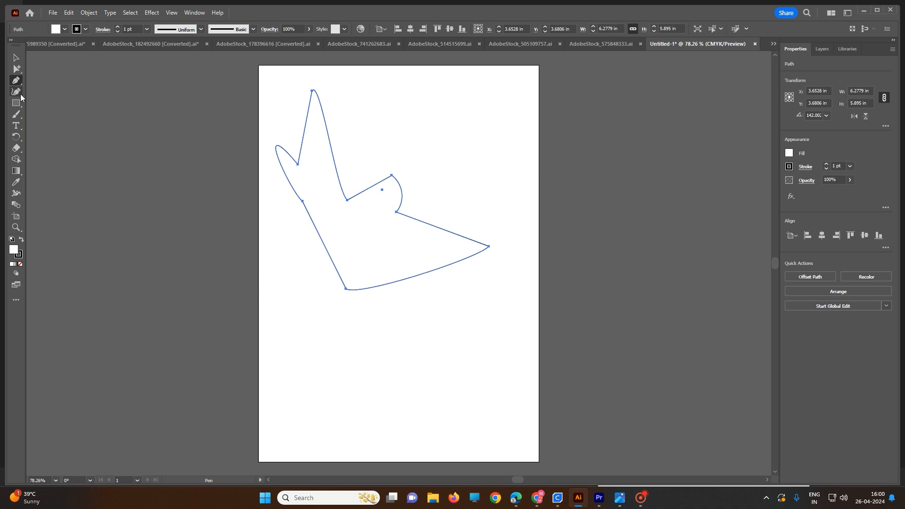
{"action": "left_click", "coordinate": [413, 100]}
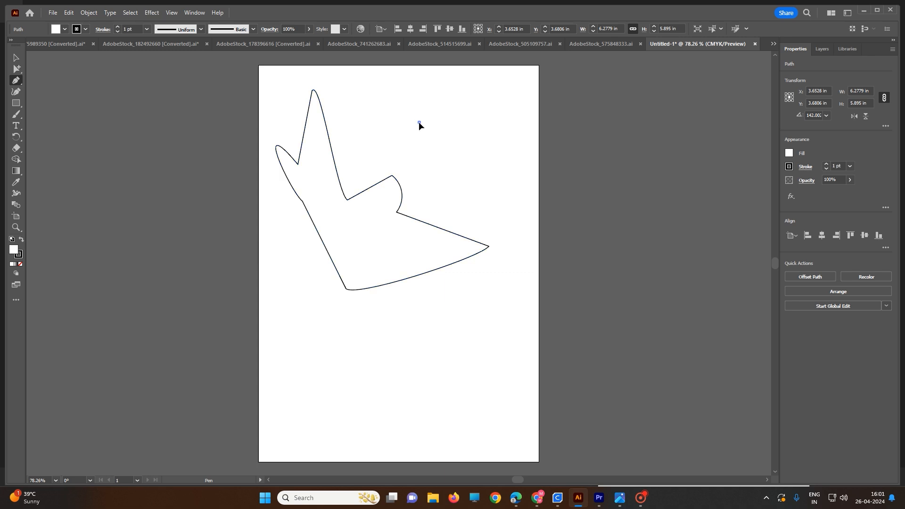
{"action": "left_click", "coordinate": [419, 122]}
{"action": "left_click", "coordinate": [426, 143]}
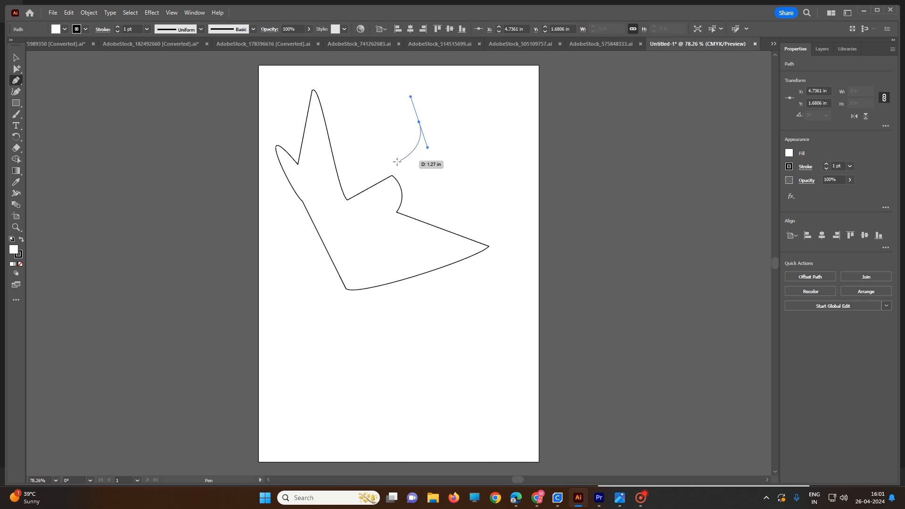
{"action": "left_click_drag", "start_coordinate": [387, 161], "coordinate": [382, 126]}
{"action": "left_click", "coordinate": [383, 124]}
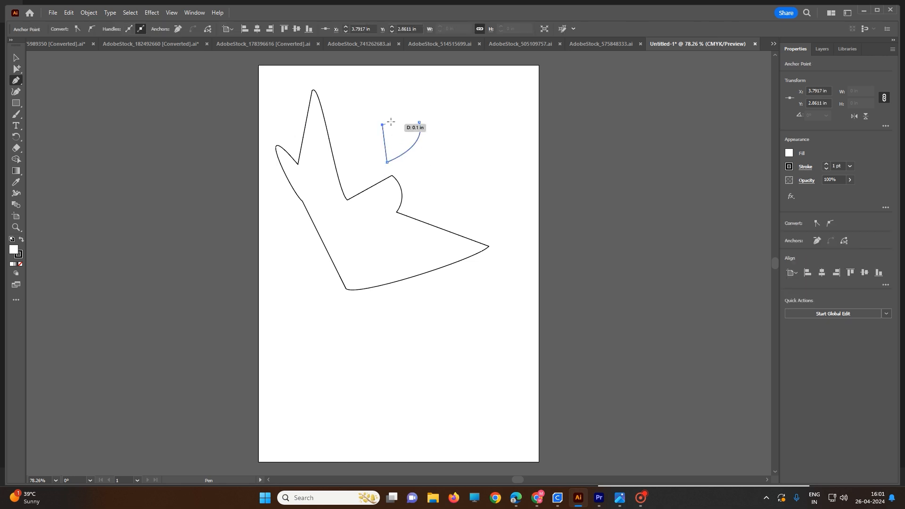
{"action": "left_click", "coordinate": [438, 103]}
{"action": "left_click", "coordinate": [454, 155]}
{"action": "left_click", "coordinate": [463, 201]}
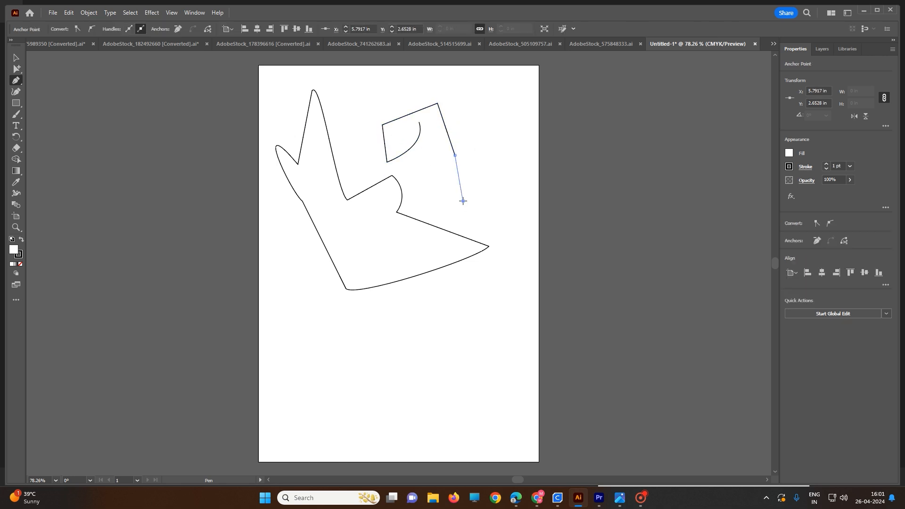
{"action": "left_click", "coordinate": [488, 245]}
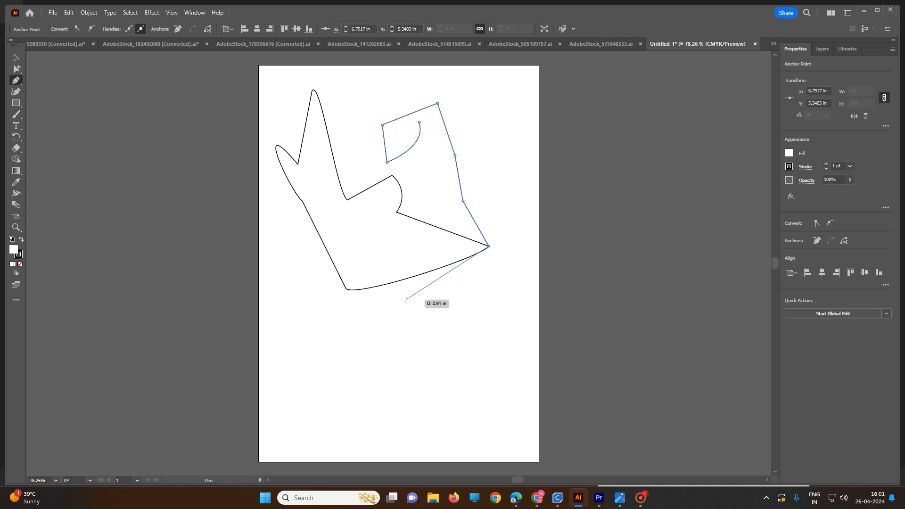
Step: In the AdobeStock_178396616 document, trace the leftmost roll-up banner with a closed four-corner Pen path
{"action": "left_click", "coordinate": [263, 44]}
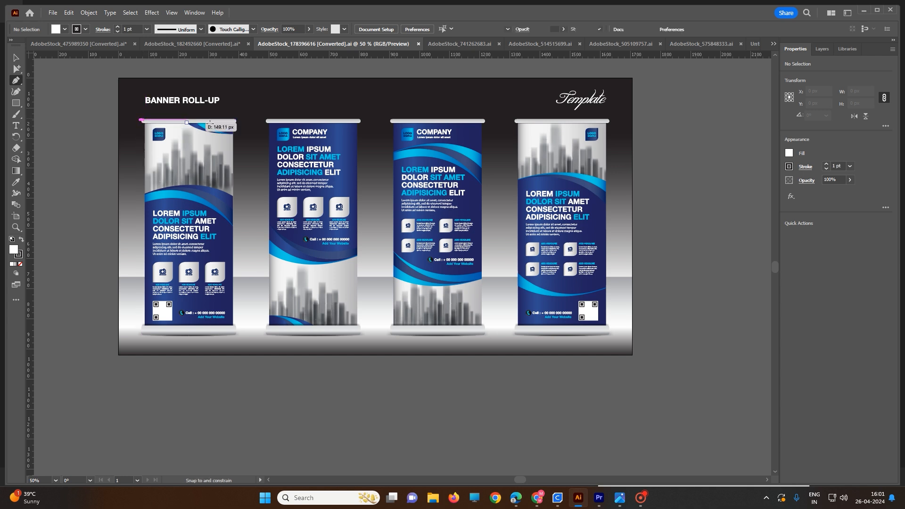
{"action": "left_click", "coordinate": [236, 121]}
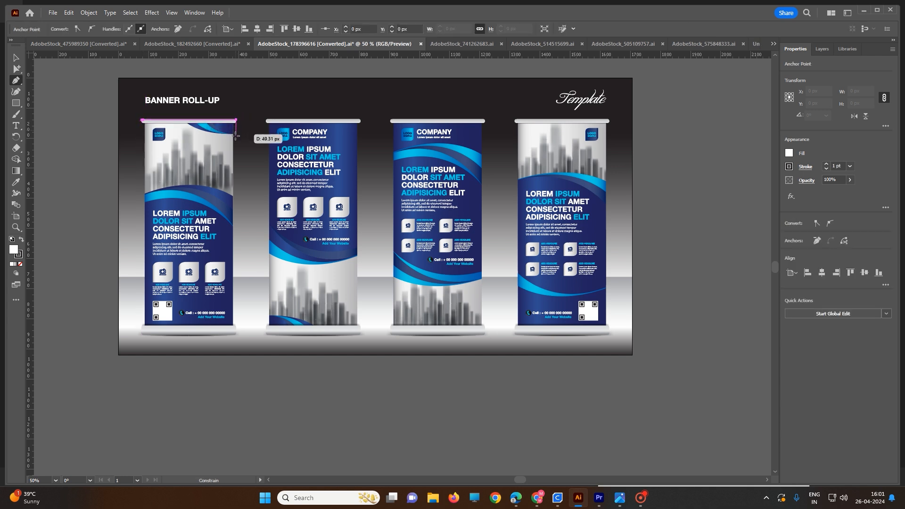
{"action": "left_click", "coordinate": [236, 325]}
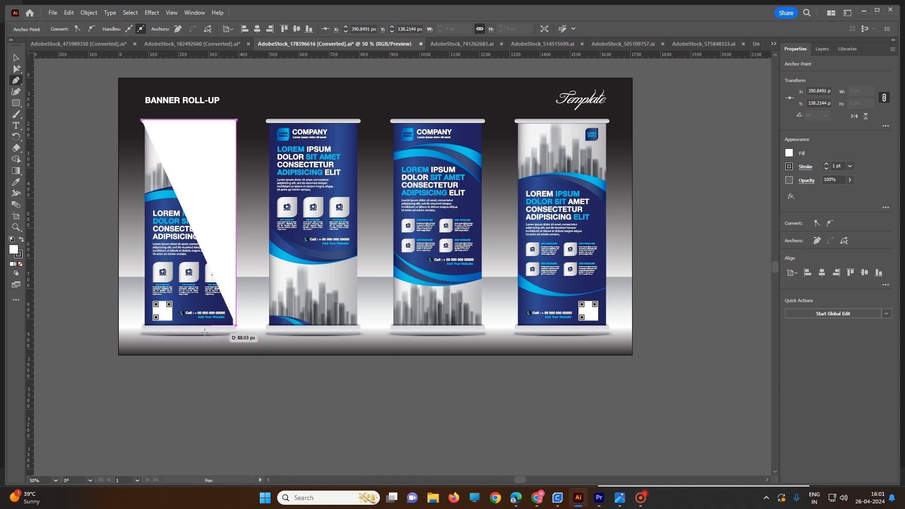
{"action": "left_click", "coordinate": [142, 326]}
{"action": "left_click", "coordinate": [142, 120]}
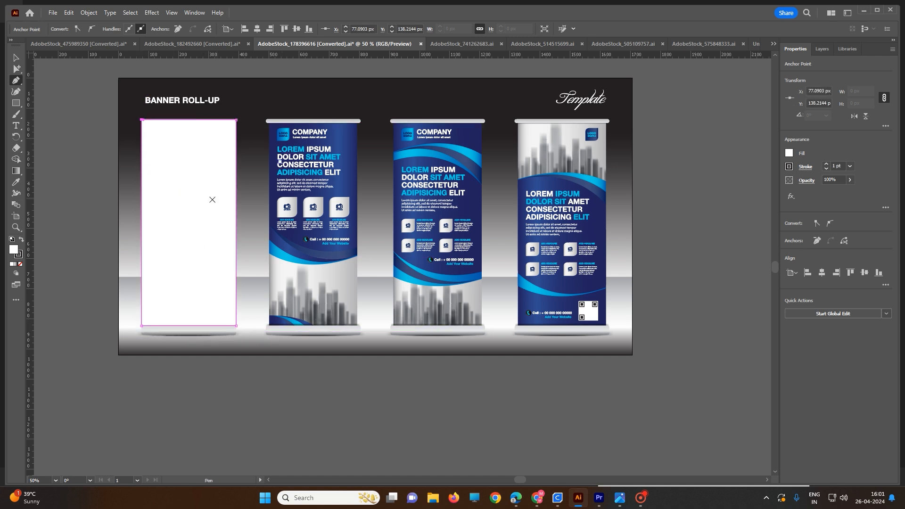
Step: Place one smooth Pen anchor with long handles over the traced banner and return to the Untitled-1 document
{"action": "left_click", "coordinate": [52, 144]}
{"action": "left_click", "coordinate": [339, 224]}
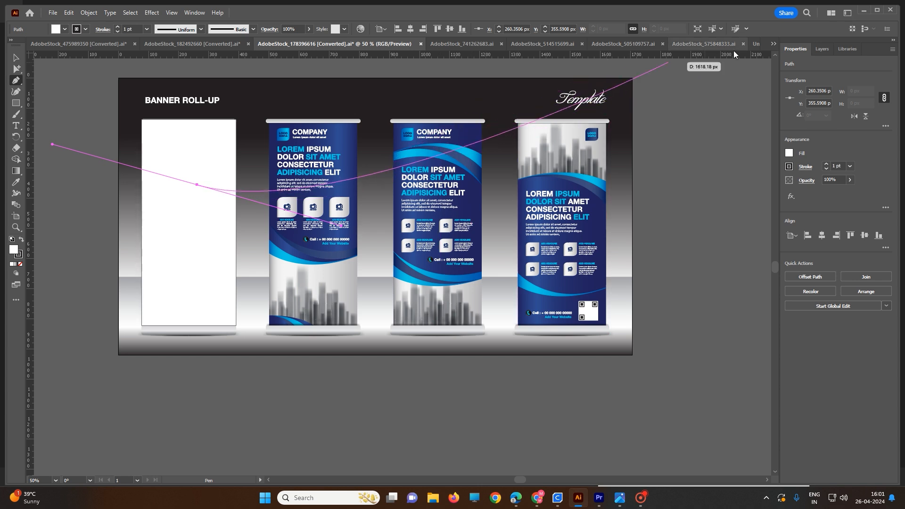
{"action": "left_click", "coordinate": [752, 44]}
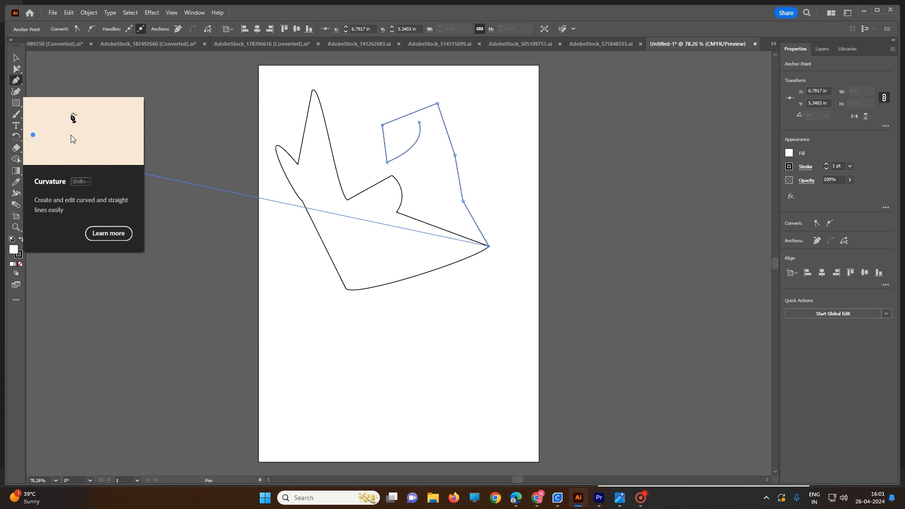
Step: Extend the open path with the Curvature tool into a double spiral across the artboard's lower half, about 5.28 in wide and 9.23 in high overall
{"action": "left_click", "coordinate": [15, 91]}
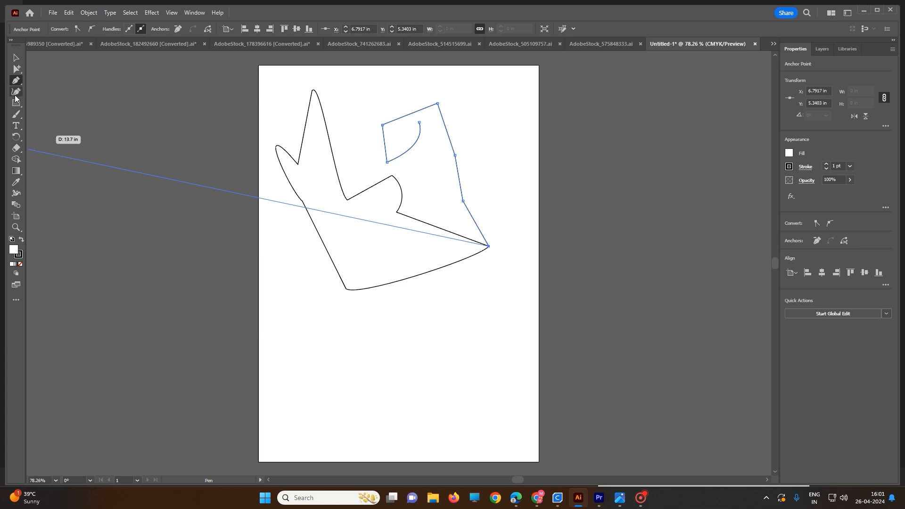
{"action": "left_click", "coordinate": [348, 351]}
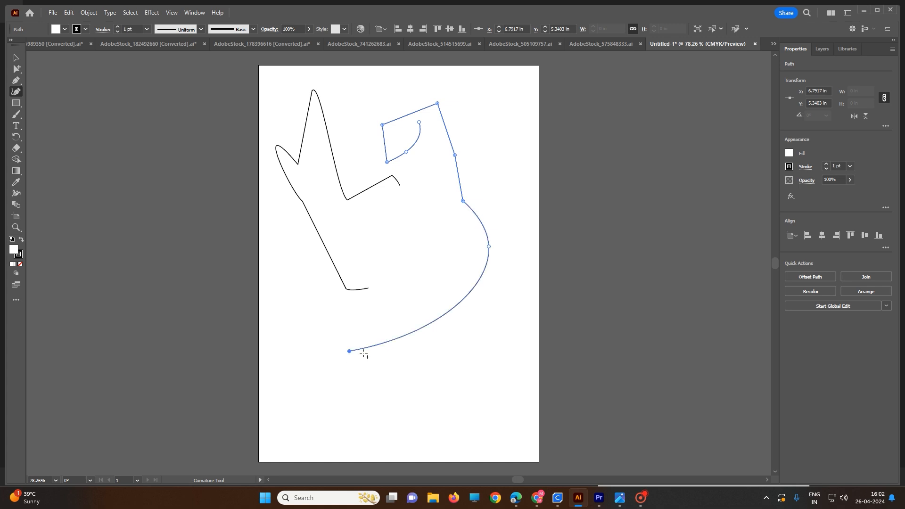
{"action": "left_click", "coordinate": [409, 380]}
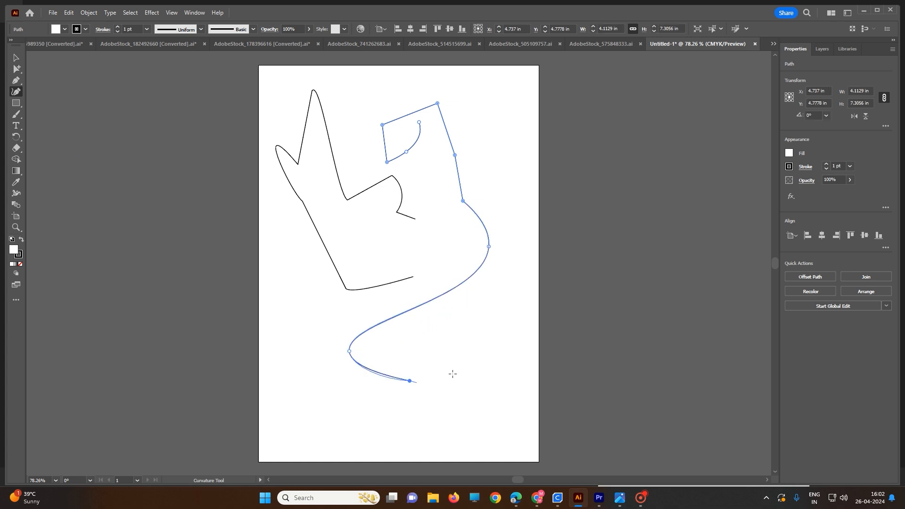
{"action": "left_click", "coordinate": [464, 321]}
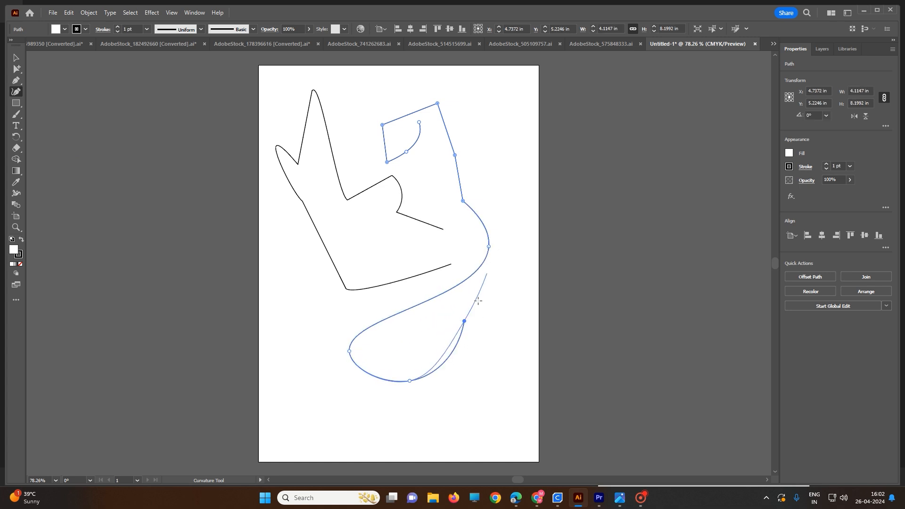
{"action": "left_click", "coordinate": [416, 287]}
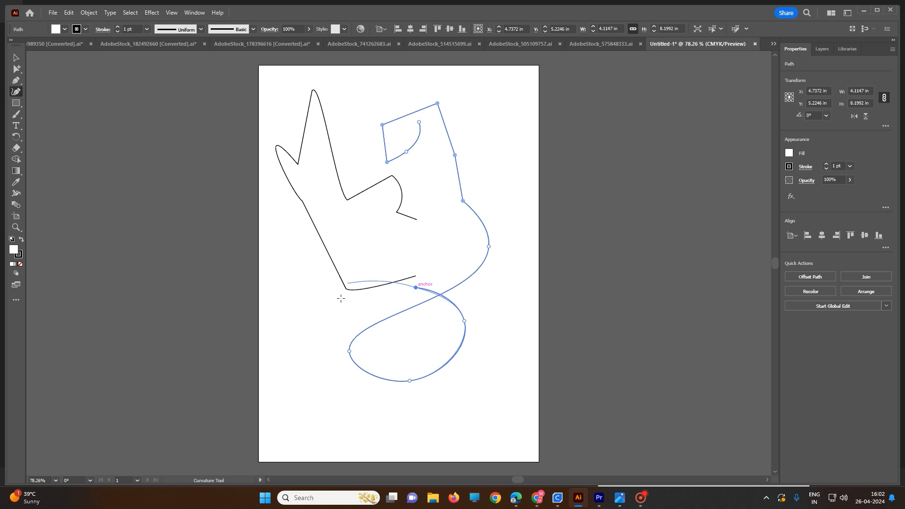
{"action": "left_click", "coordinate": [317, 312]}
{"action": "left_click", "coordinate": [325, 377]}
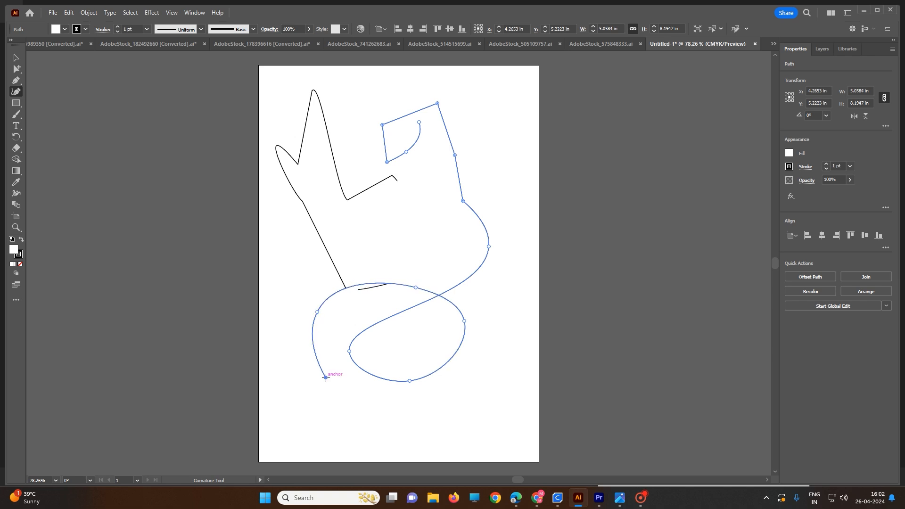
{"action": "left_click", "coordinate": [412, 415]}
{"action": "left_click", "coordinate": [491, 340]}
{"action": "left_click", "coordinate": [435, 275]}
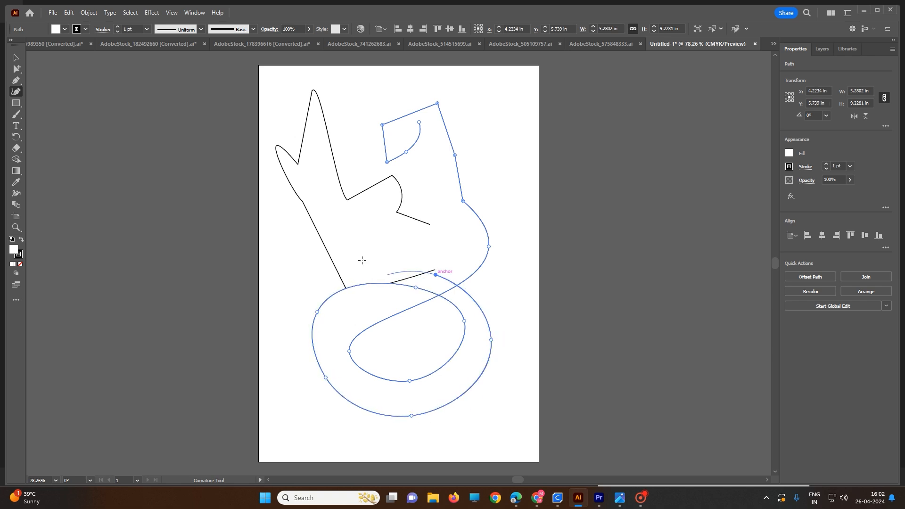
{"action": "left_click", "coordinate": [349, 274]}
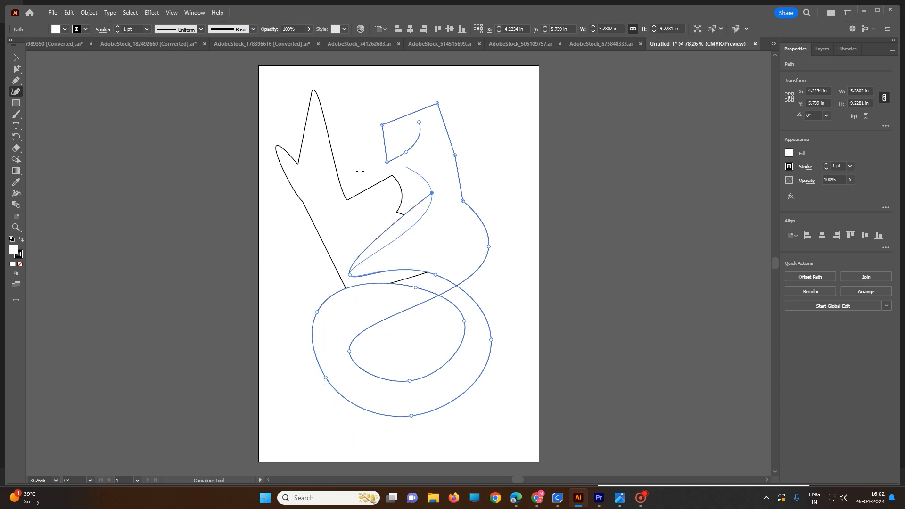
Step: Draw a separate curved arc with the Curvature tool, sweeping from the spiral's upper left down around its outer side to the lower right
{"action": "left_click", "coordinate": [393, 177]}
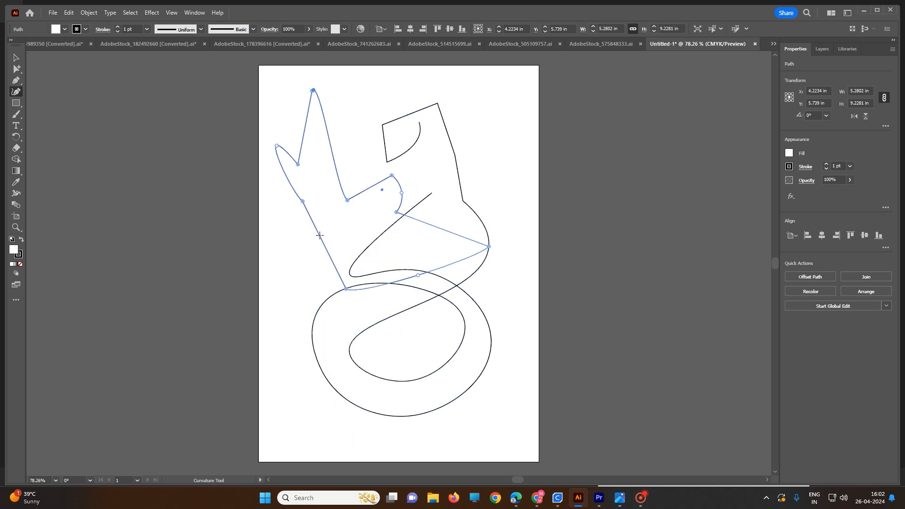
{"action": "left_click", "coordinate": [294, 284]}
{"action": "left_click", "coordinate": [294, 364]}
{"action": "left_click", "coordinate": [355, 426]}
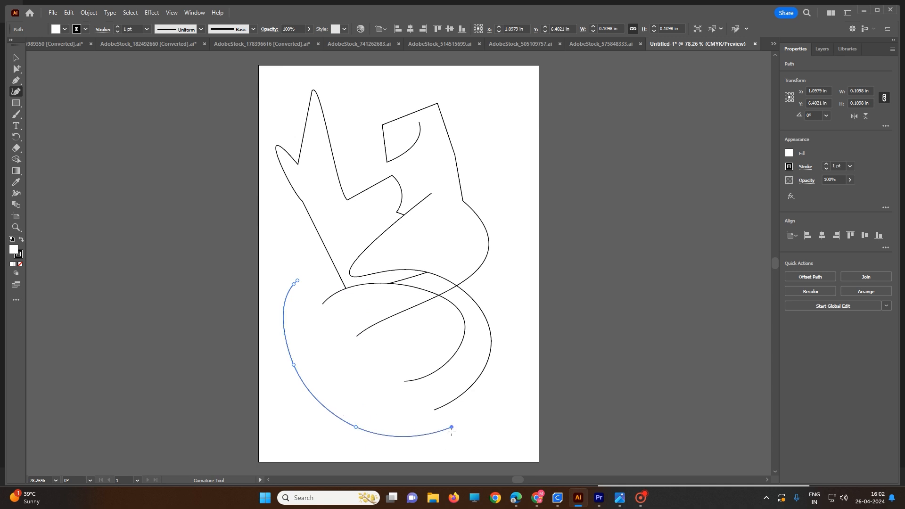
{"action": "left_click", "coordinate": [452, 427]}
Step: Continue the outer arc through a small inner loop and back up to its starting point to close the shape
{"action": "left_click", "coordinate": [384, 360]}
{"action": "left_click", "coordinate": [345, 397]}
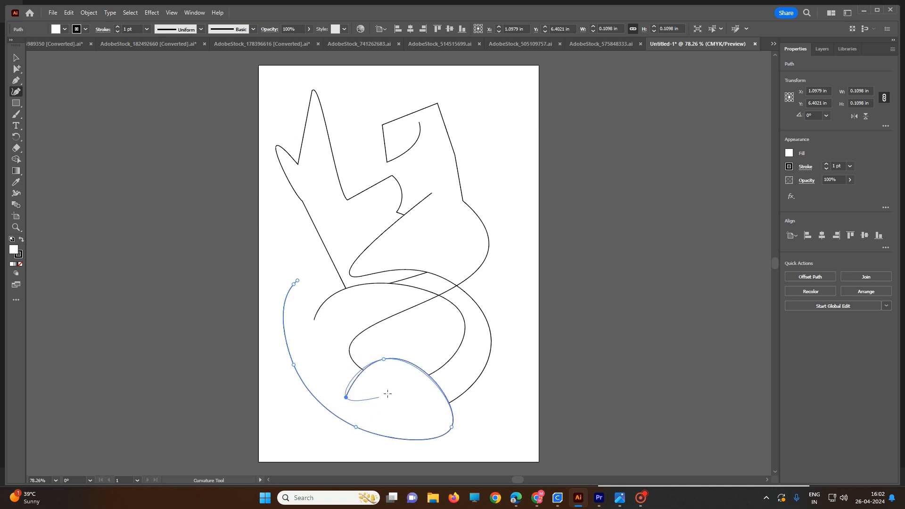
{"action": "left_click", "coordinate": [388, 397]}
{"action": "left_click", "coordinate": [331, 340]}
{"action": "left_click", "coordinate": [299, 308]}
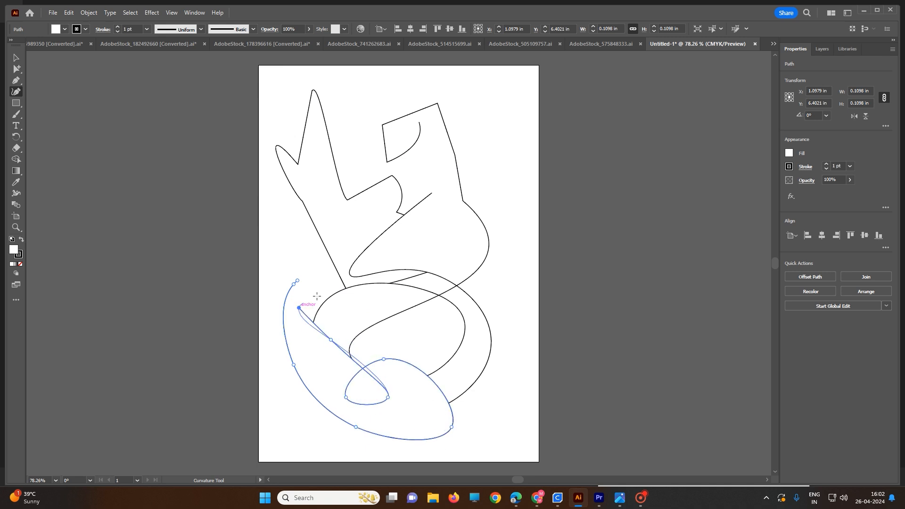
{"action": "left_click", "coordinate": [323, 284]}
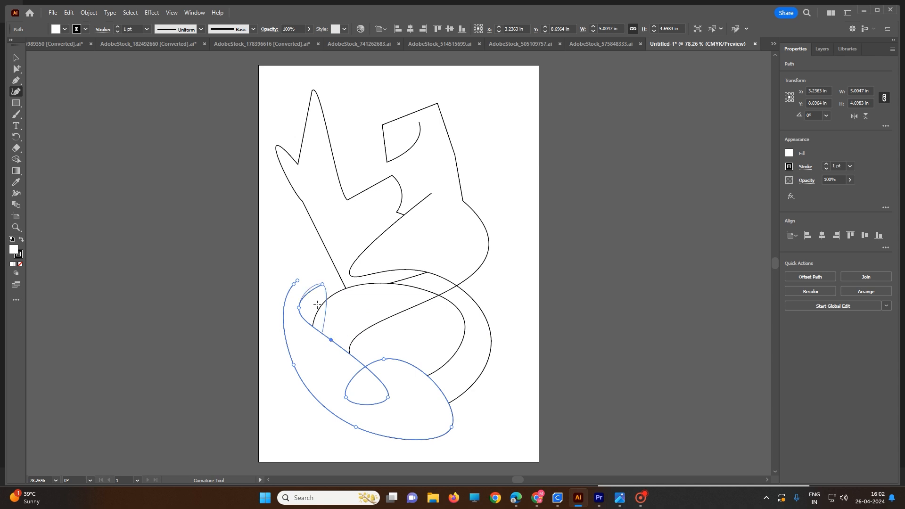
{"action": "left_click", "coordinate": [298, 280]}
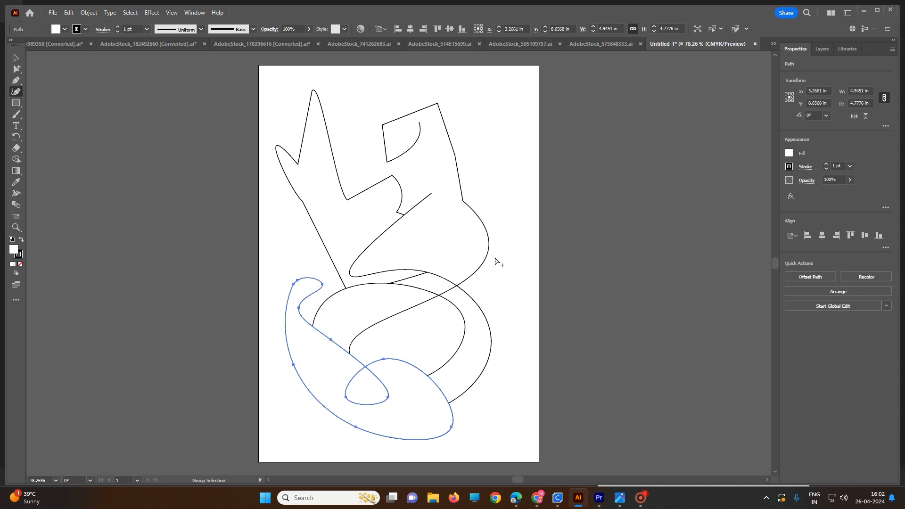
Step: Undo the loop and closing points added to the outer curve, back to the open arc ending at the lower right
{"action": "key", "text": "ctrl+z"}
{"action": "key", "text": "ctrl+z"}
{"action": "key", "text": "ctrl+z"}
{"action": "key", "text": "ctrl+z"}
{"action": "key", "text": "ctrl+z"}
{"action": "key", "text": "ctrl+z"}
{"action": "key", "text": "ctrl+z"}
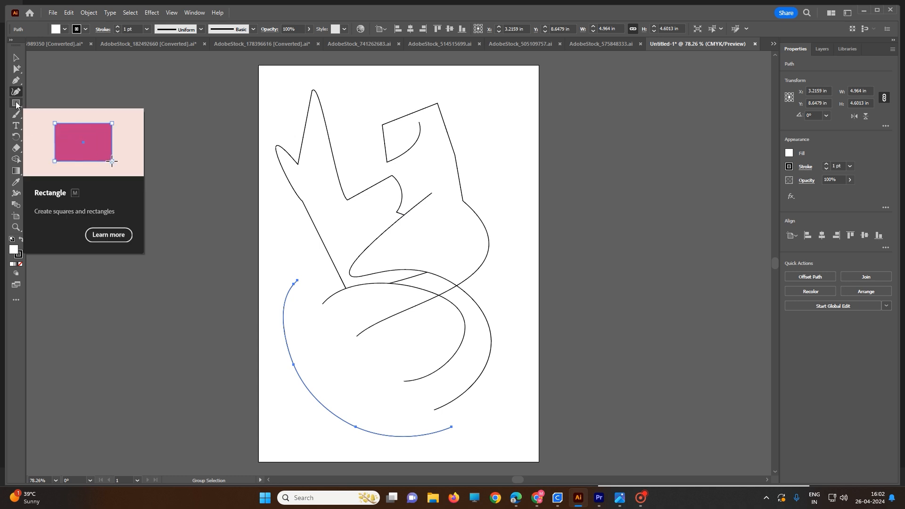
Step: Draw an ellipse about 3.66 in wide and 1.38 in high over the spiked shape's lower half, and narrow it to about 2.83 in
{"action": "left_click", "coordinate": [17, 104]}
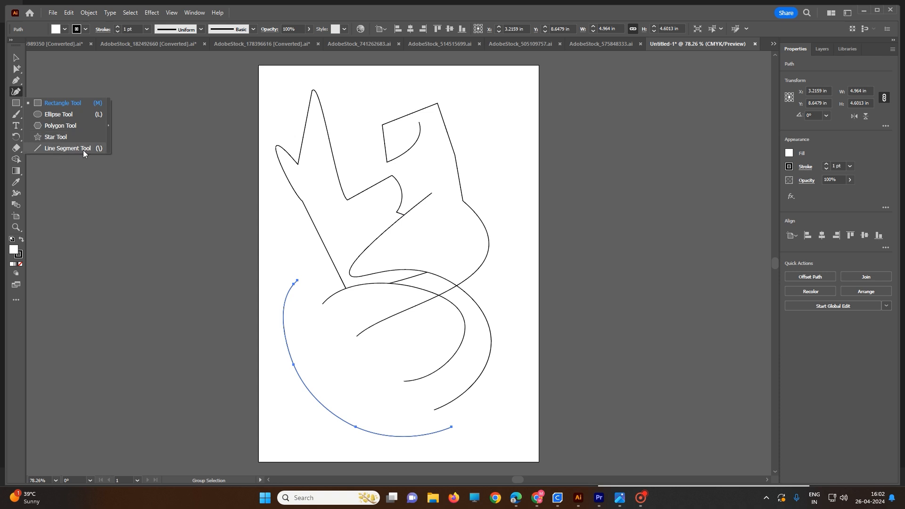
{"action": "left_click", "coordinate": [56, 114]}
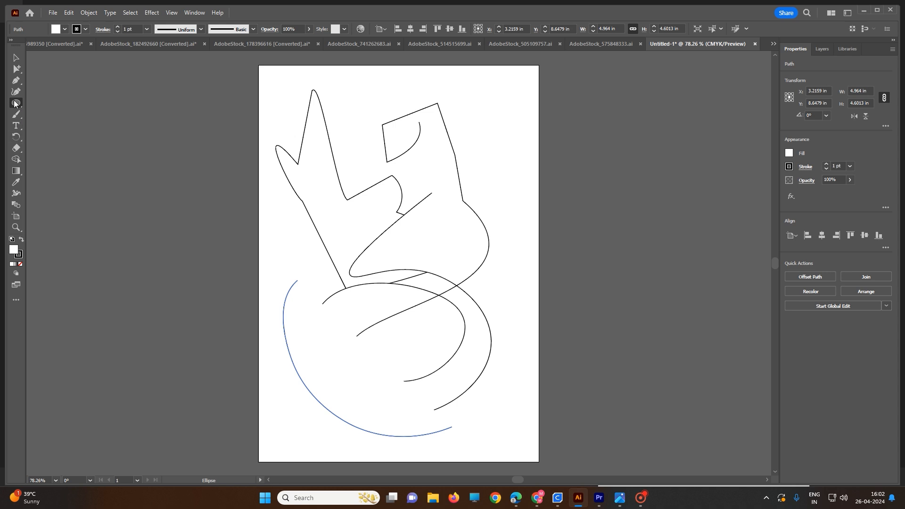
{"action": "left_click_drag", "start_coordinate": [293, 228], "coordinate": [417, 275]}
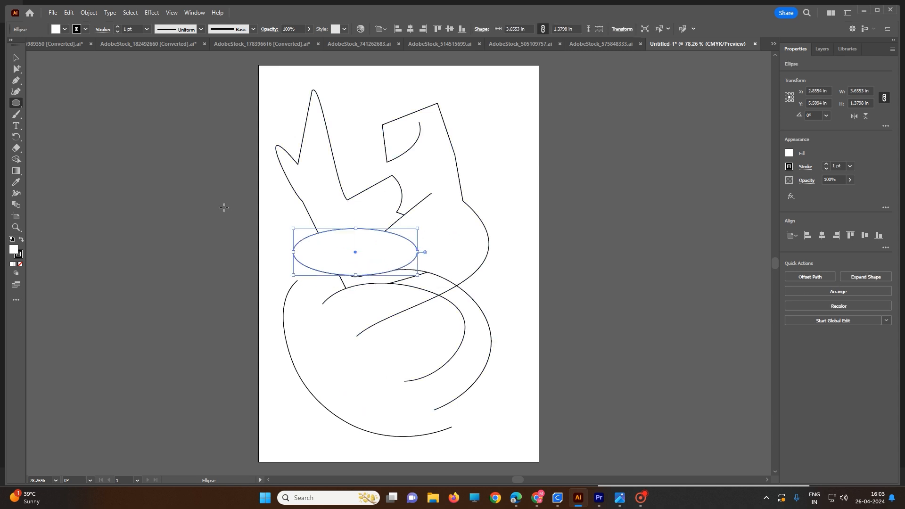
{"action": "left_click", "coordinate": [15, 59]}
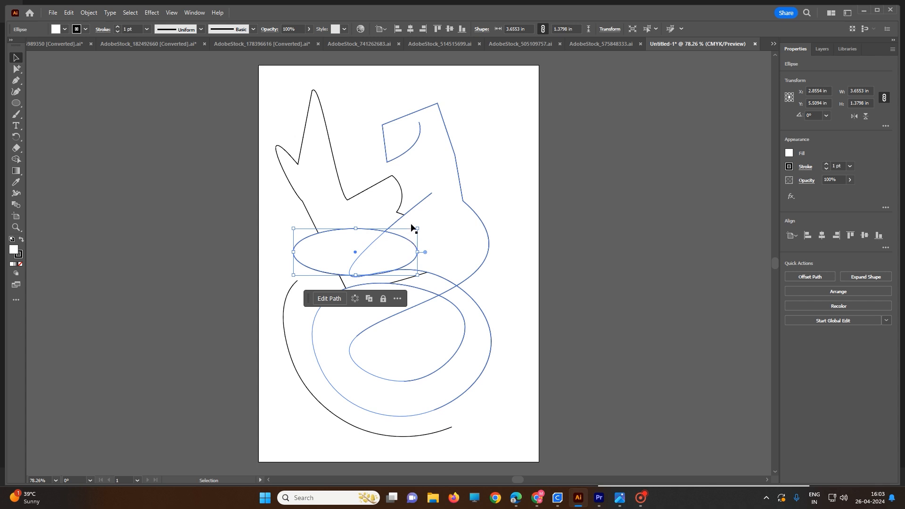
{"action": "left_click_drag", "start_coordinate": [417, 229], "coordinate": [343, 245]}
{"action": "left_click_drag", "start_coordinate": [473, 229], "coordinate": [389, 252]}
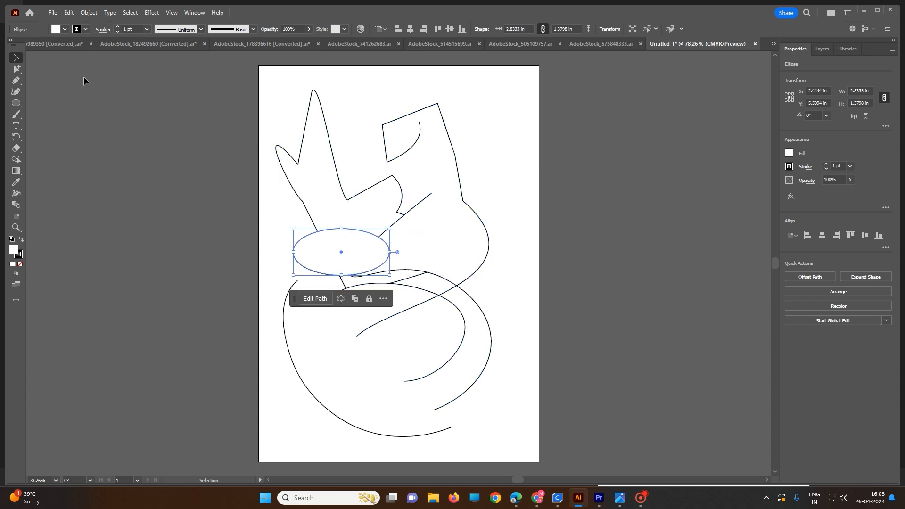
Step: Move the ellipse with the Group Selection tool so its center sits at about X 6 in, Y 3.26 in
{"action": "left_click", "coordinate": [17, 69]}
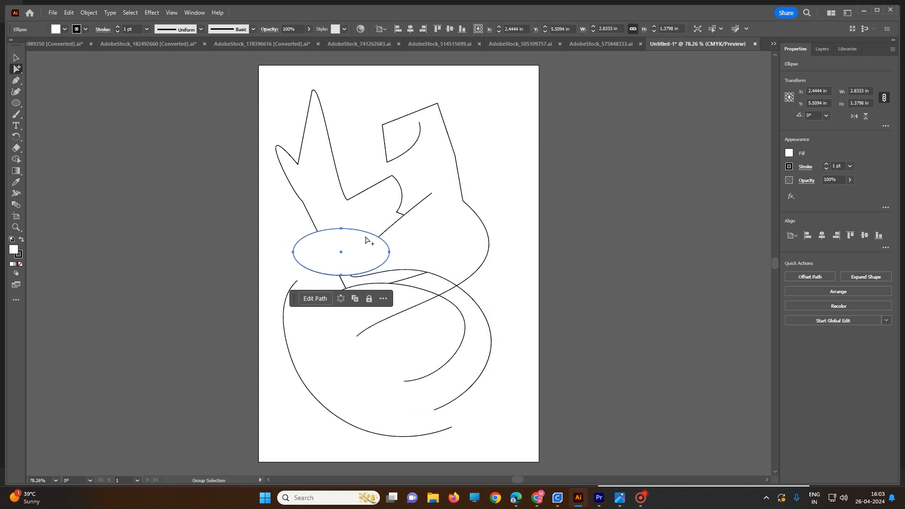
{"action": "left_click_drag", "start_coordinate": [341, 230], "coordinate": [464, 176]}
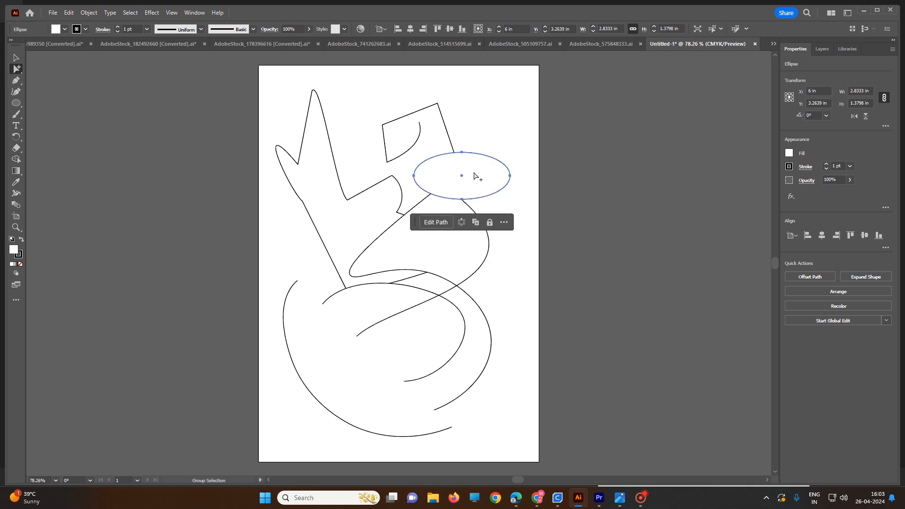
{"action": "left_click", "coordinate": [641, 498]}
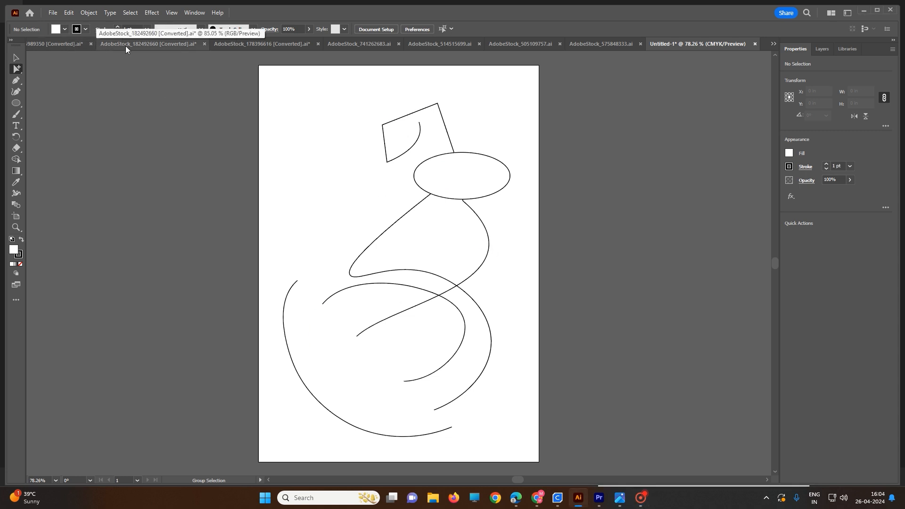
Step: Delete the spiked shape and the open outer arc, and move the ellipse to about X 3.65 in, Y 3.43 in
{"action": "left_click", "coordinate": [430, 191]}
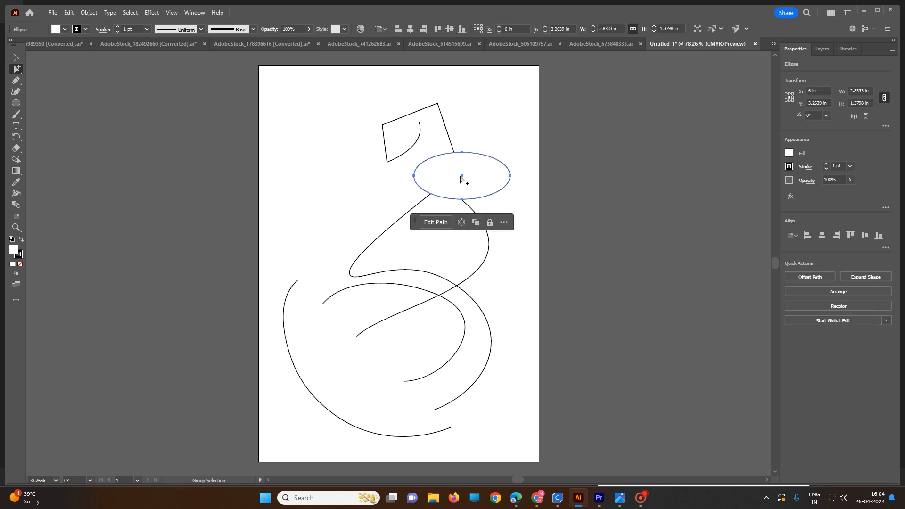
{"action": "left_click_drag", "start_coordinate": [460, 178], "coordinate": [298, 146]}
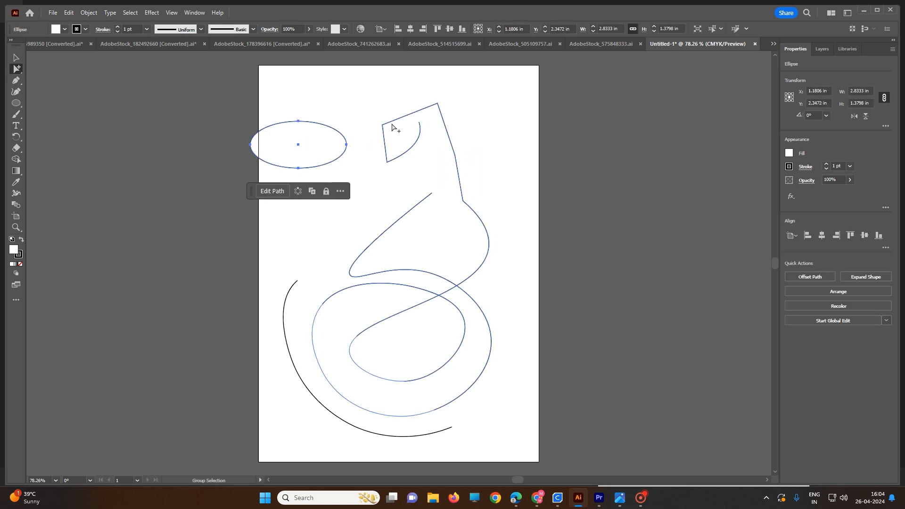
{"action": "left_click", "coordinate": [394, 127]}
{"action": "key", "text": "Delete"}
{"action": "left_click", "coordinate": [292, 286]}
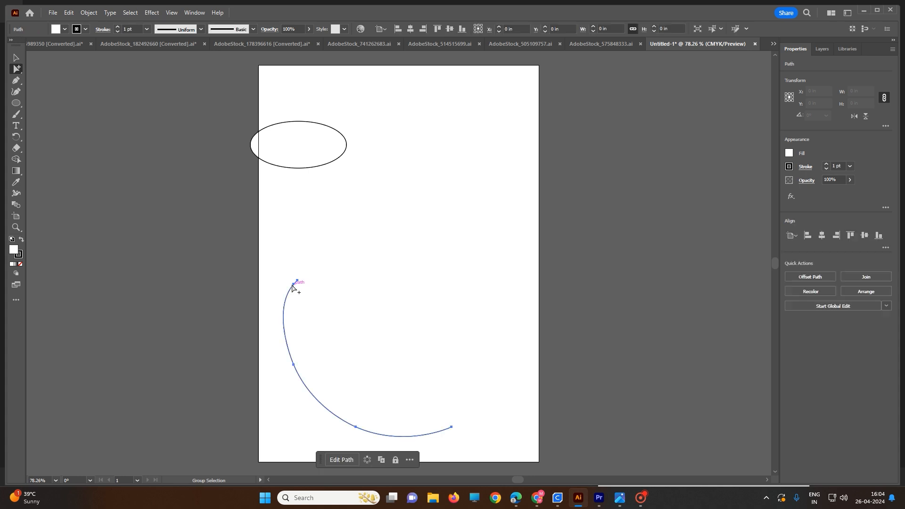
{"action": "key", "text": "Delete"}
{"action": "left_click", "coordinate": [303, 167]}
{"action": "left_click_drag", "start_coordinate": [301, 145], "coordinate": [386, 179]}
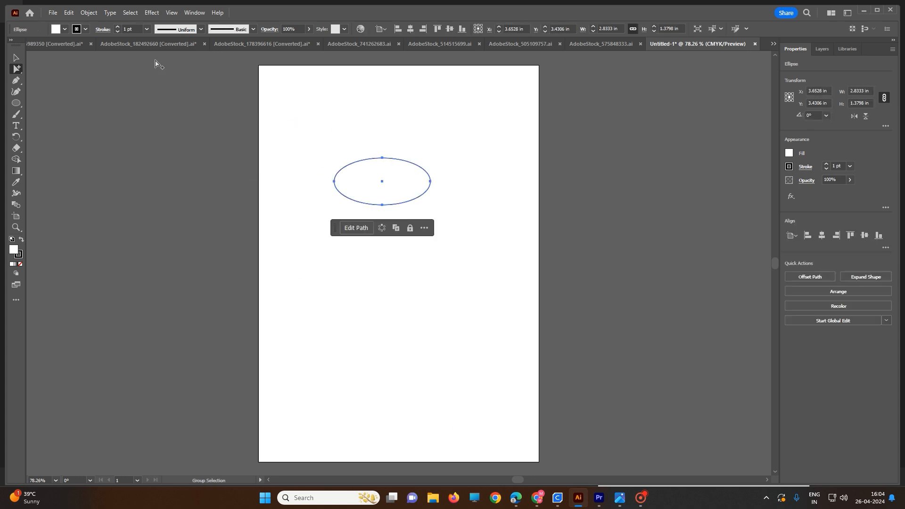
Step: Increase the ellipse's stroke weight to 9 pt
{"action": "left_click", "coordinate": [117, 27]}
{"action": "left_click", "coordinate": [117, 27]}
{"action": "left_click", "coordinate": [117, 27]}
{"action": "left_click", "coordinate": [118, 27]}
{"action": "left_click", "coordinate": [117, 27]}
{"action": "left_click", "coordinate": [118, 27]}
{"action": "left_click", "coordinate": [117, 27]}
{"action": "left_click", "coordinate": [117, 26]}
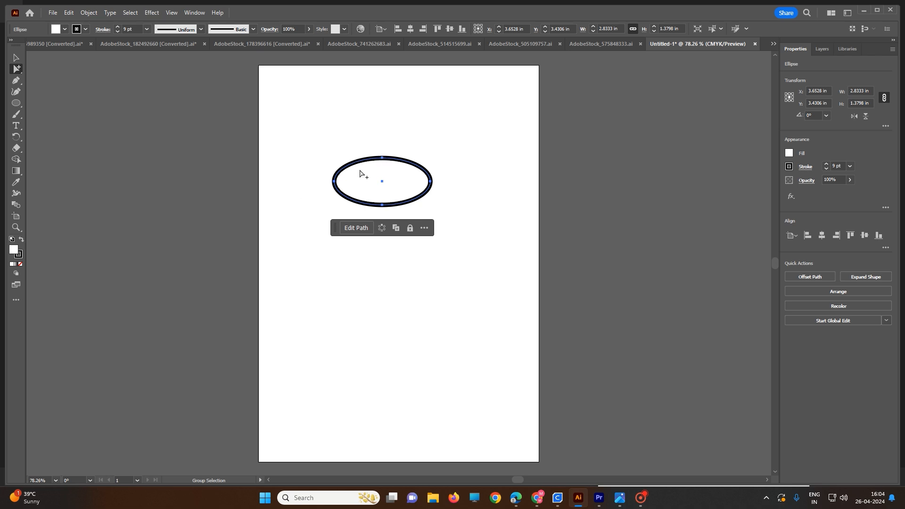
Step: Try the half-dome width profile on the ellipse's stroke, and replace it with the flat-sided profile pointed at both ends
{"action": "left_click", "coordinate": [201, 30]}
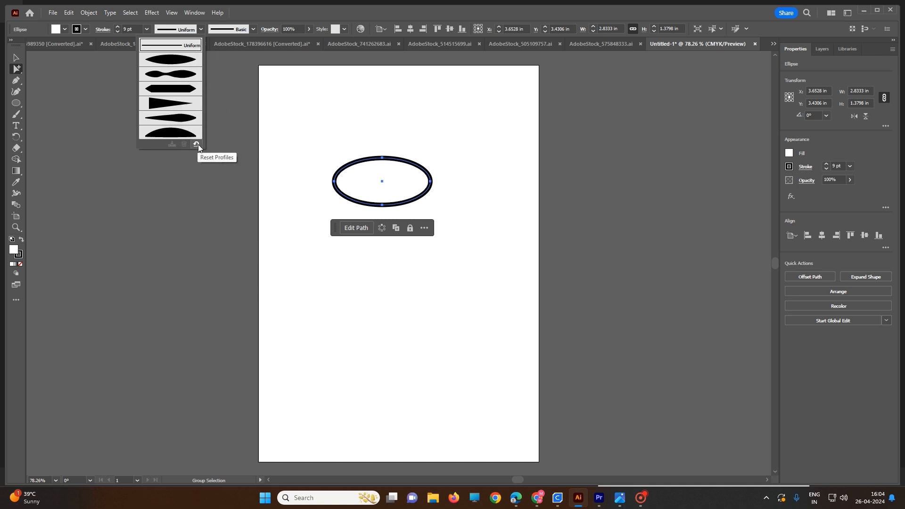
{"action": "left_click", "coordinate": [177, 133]}
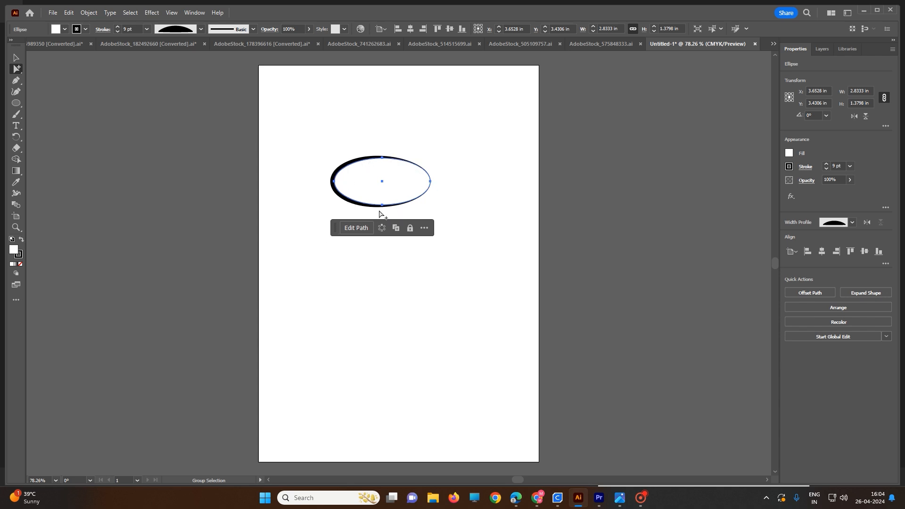
{"action": "left_click", "coordinate": [201, 29]}
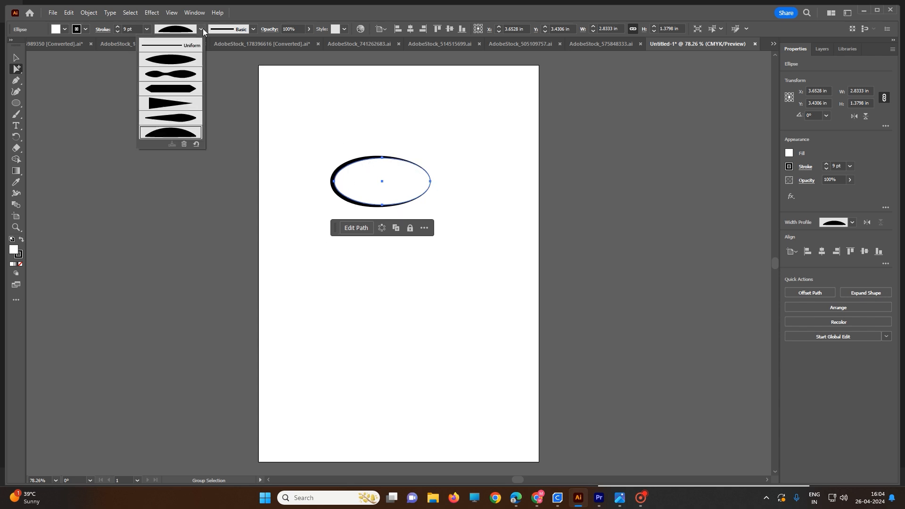
{"action": "left_click", "coordinate": [174, 94]}
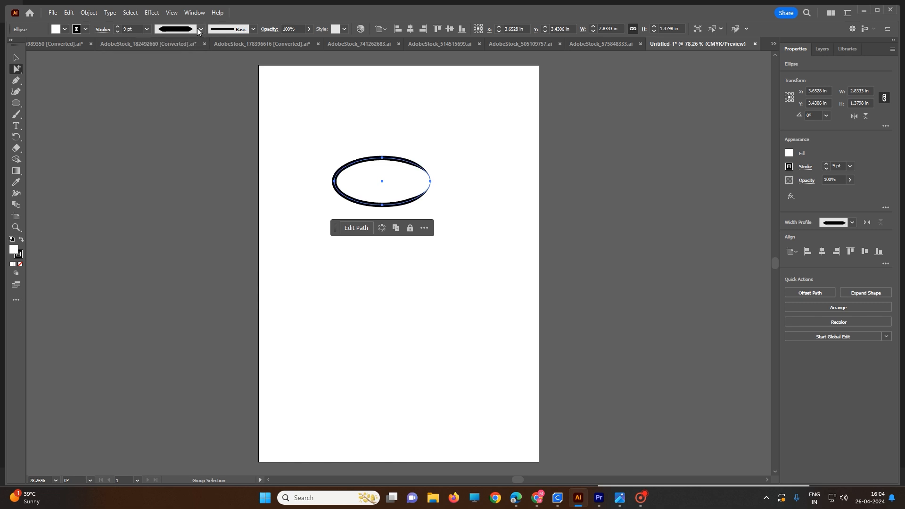
Step: Apply the Denim Seam brush to the ellipse's stroke and inspect its stitching up close
{"action": "left_click", "coordinate": [226, 29]}
{"action": "left_click_drag", "start_coordinate": [248, 55], "coordinate": [251, 84]}
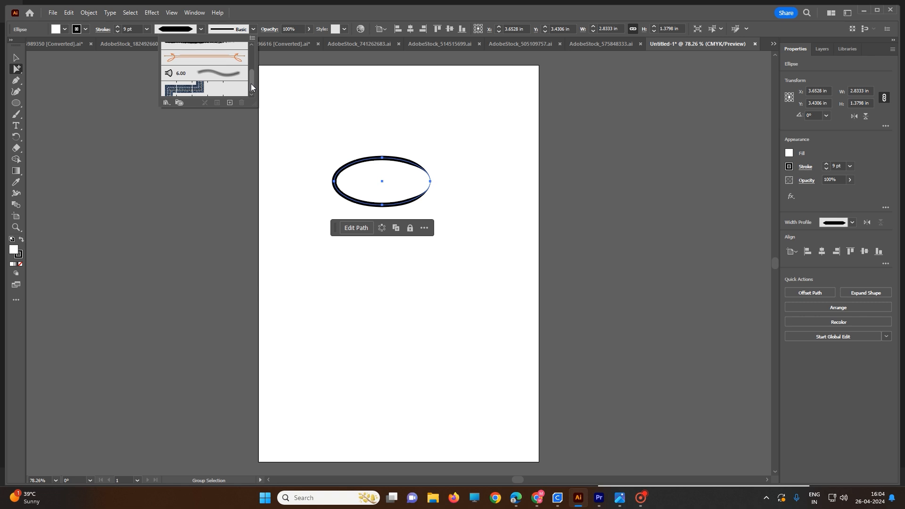
{"action": "left_click", "coordinate": [206, 89]}
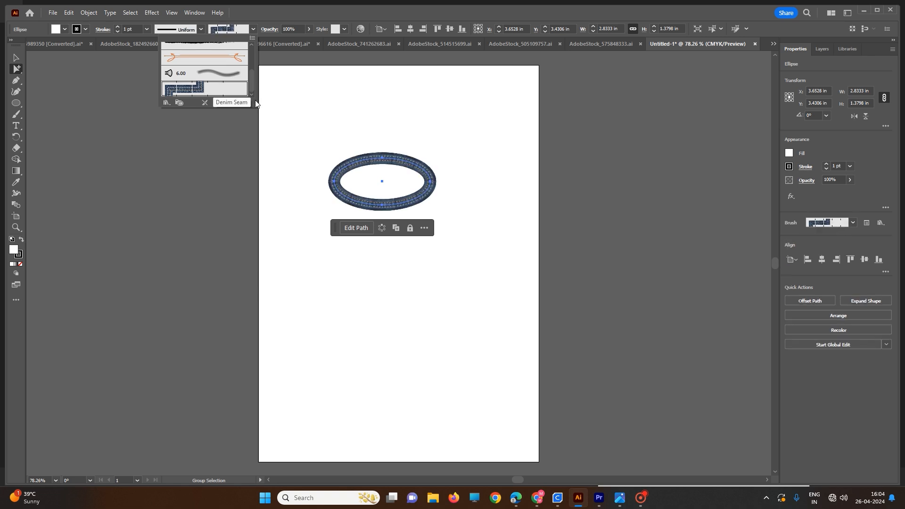
{"action": "left_click", "coordinate": [466, 191]}
{"action": "scroll", "coordinate": [394, 197], "scroll_direction": "up", "scroll_amount": 5}
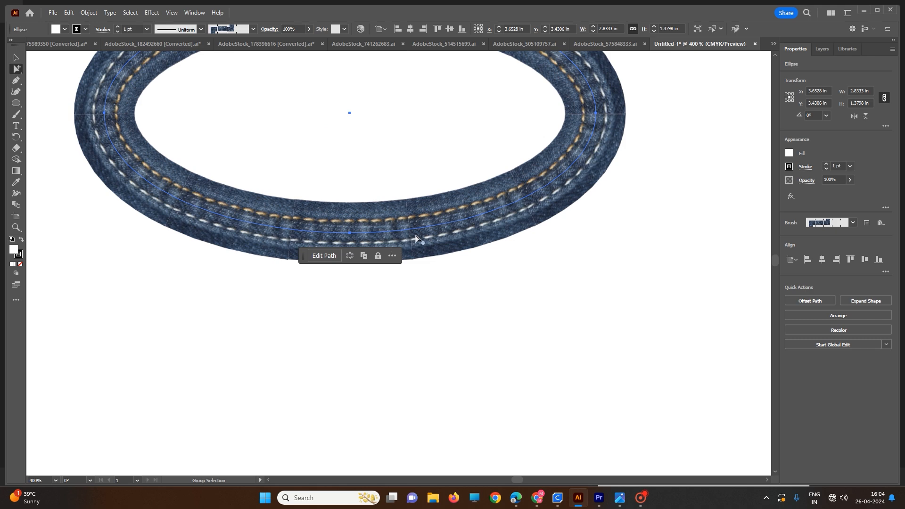
{"action": "scroll", "coordinate": [444, 224], "scroll_direction": "down", "scroll_amount": 1}
{"action": "scroll", "coordinate": [445, 224], "scroll_direction": "down", "scroll_amount": 1}
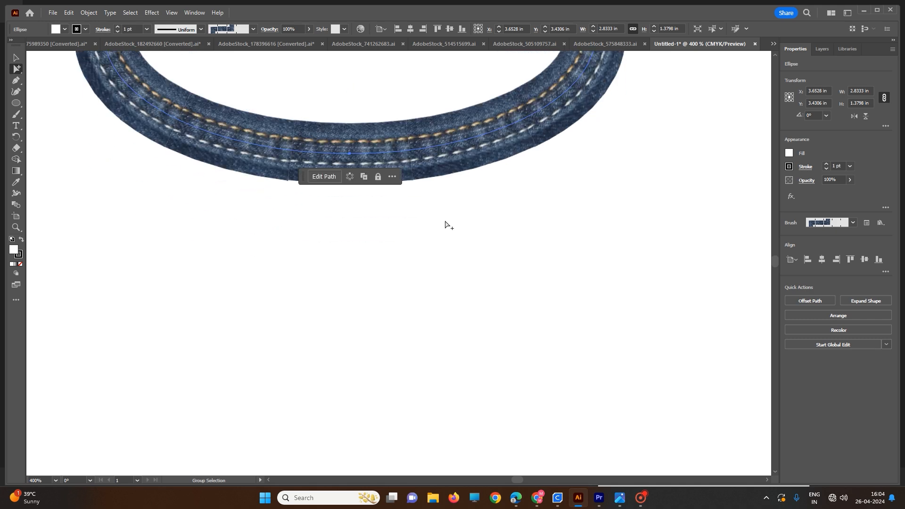
{"action": "key", "text": "ctrl+1"}
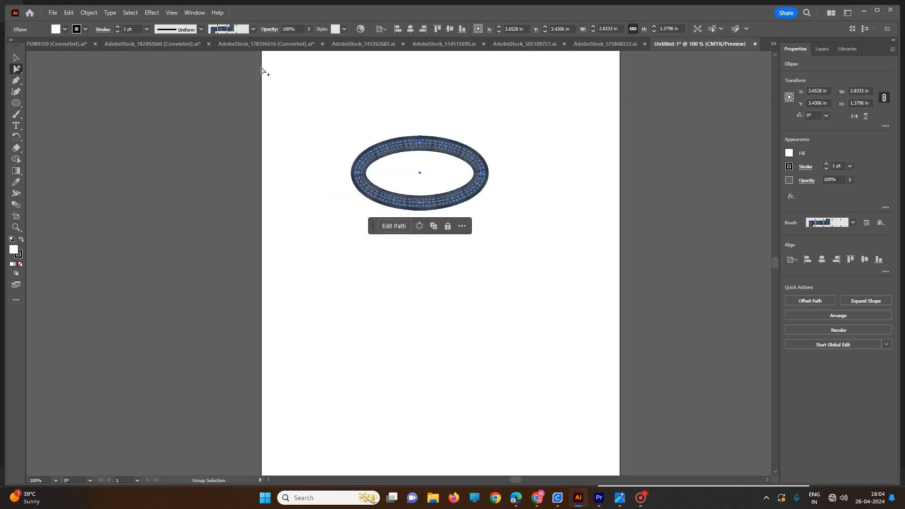
{"action": "left_click", "coordinate": [245, 29]}
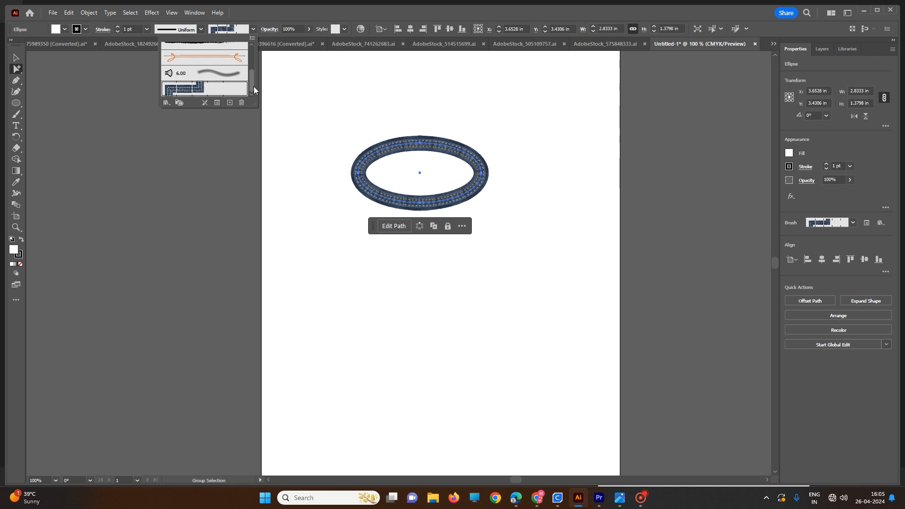
{"action": "left_click_drag", "start_coordinate": [253, 88], "coordinate": [251, 58]}
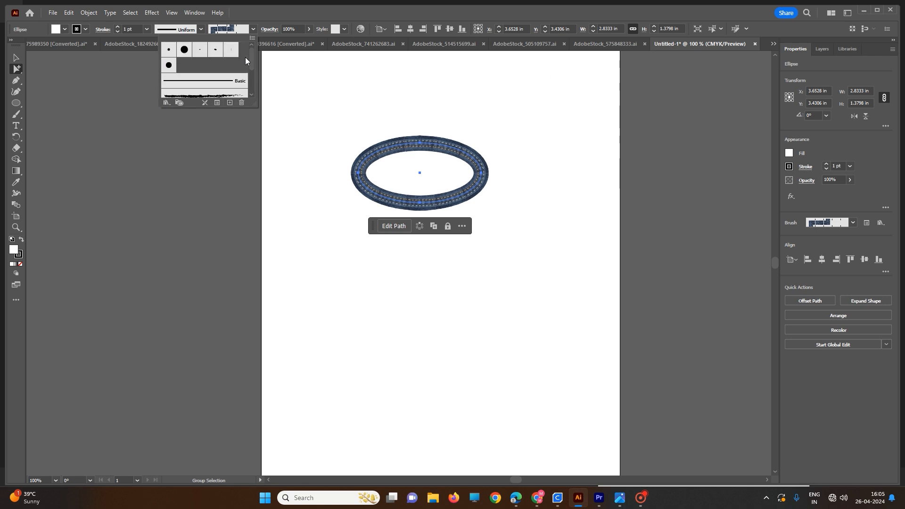
{"action": "left_click", "coordinate": [103, 29]}
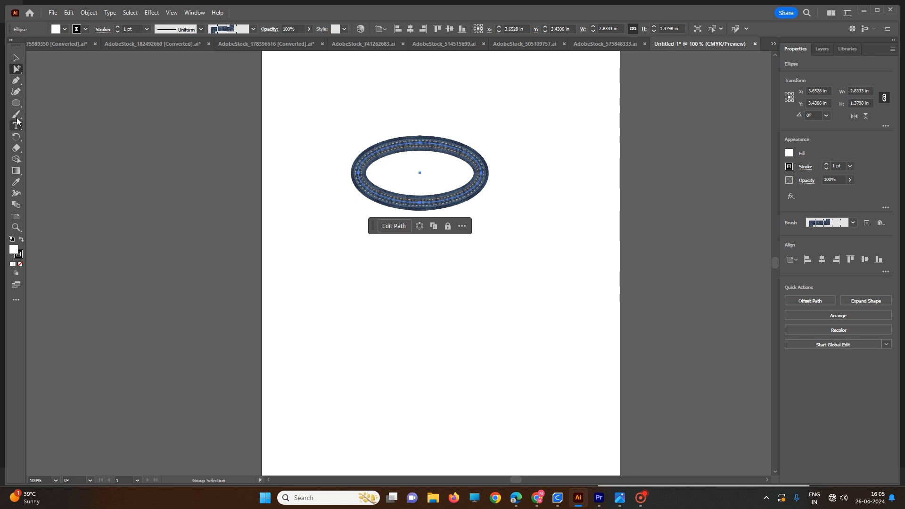
Step: Draw a rectangle about 3.40 in wide and 2.96 in high below the ellipse, and round its corners to about 1.46 in
{"action": "left_click_drag", "start_coordinate": [21, 104], "coordinate": [56, 105]}
{"action": "mouse_move", "coordinate": [346, 246]}
{"action": "left_mouse_down"}
{"action": "mouse_move", "coordinate": [402, 345]}
{"action": "mouse_move", "coordinate": [494, 374]}
{"action": "left_mouse_up"}
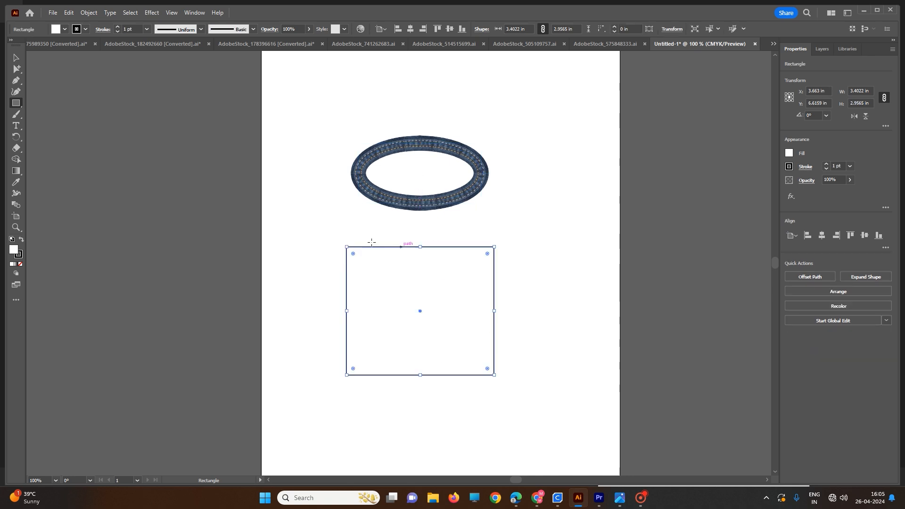
{"action": "left_click", "coordinate": [17, 60]}
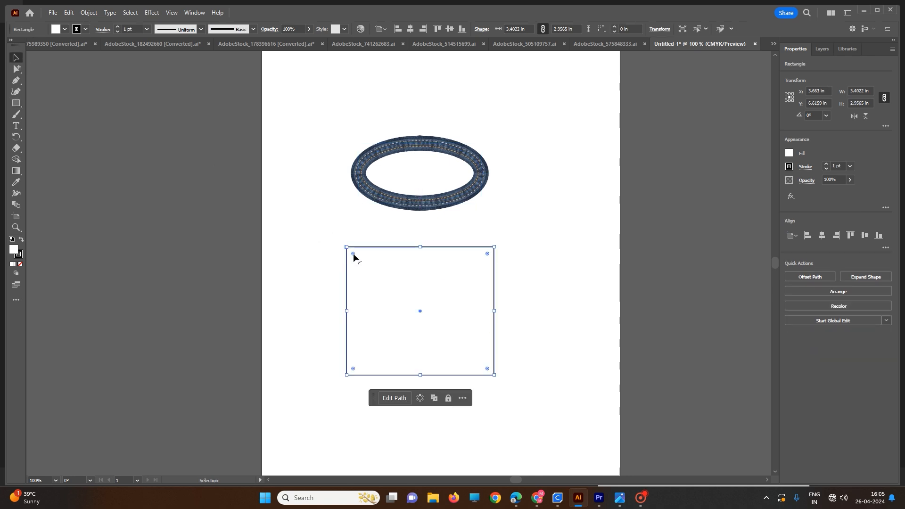
{"action": "left_click_drag", "start_coordinate": [352, 253], "coordinate": [420, 300]}
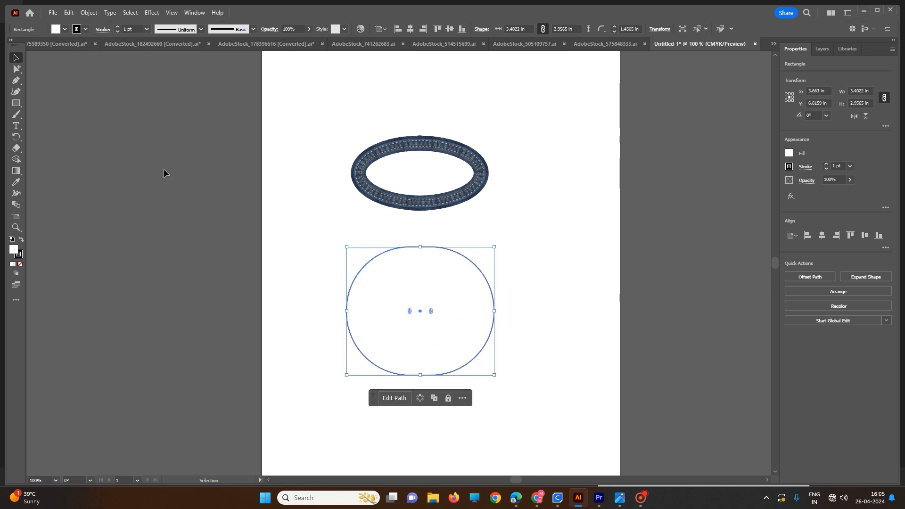
Step: Set the rounded rectangle's stroke to the red C=15 M=100 Y=90 K=10 swatch and its fill to bright magenta
{"action": "left_click", "coordinate": [83, 29]}
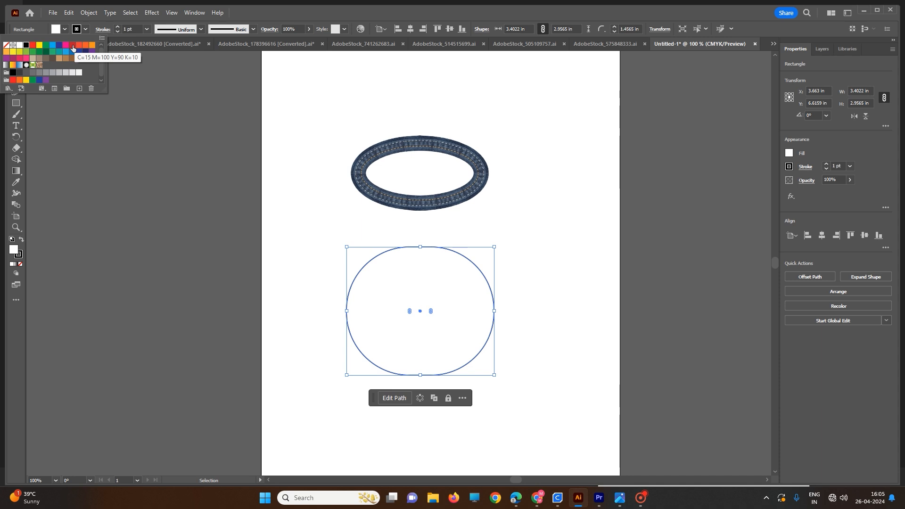
{"action": "left_click", "coordinate": [73, 45]}
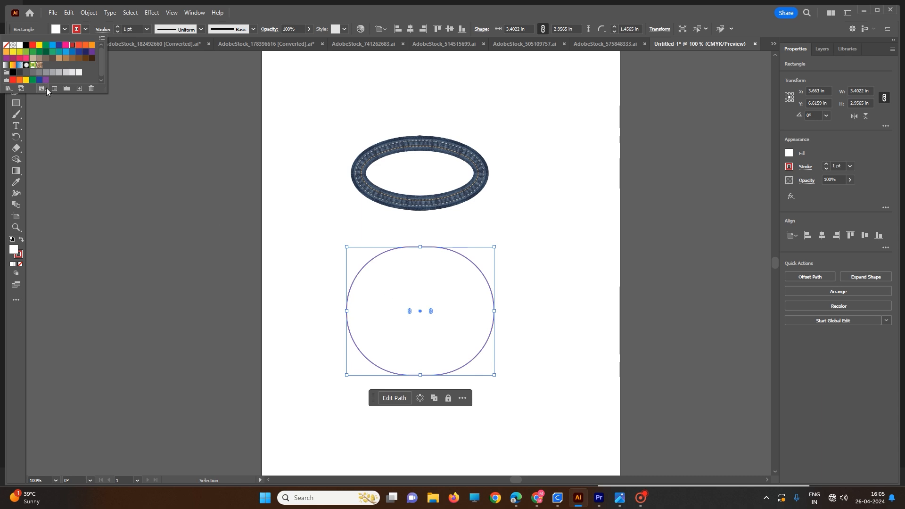
{"action": "left_click", "coordinate": [64, 29]}
{"action": "left_click", "coordinate": [65, 47]}
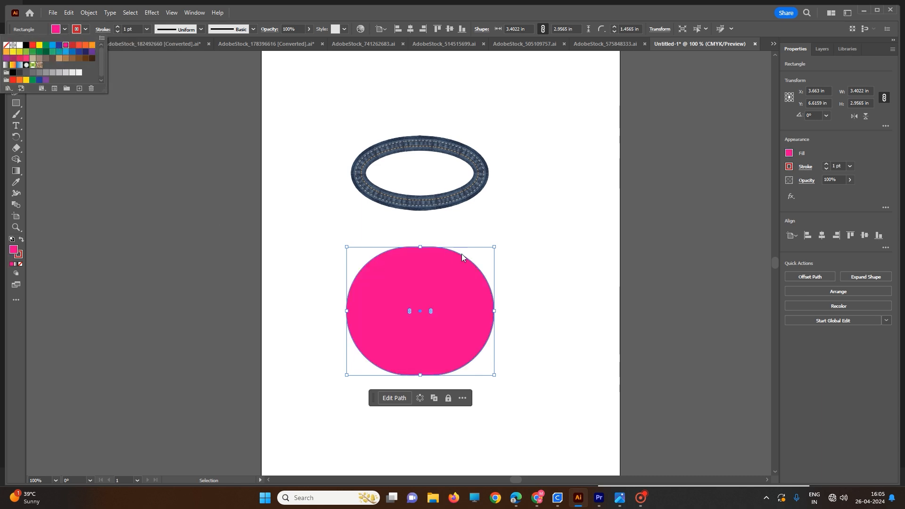
{"action": "left_click", "coordinate": [521, 260]}
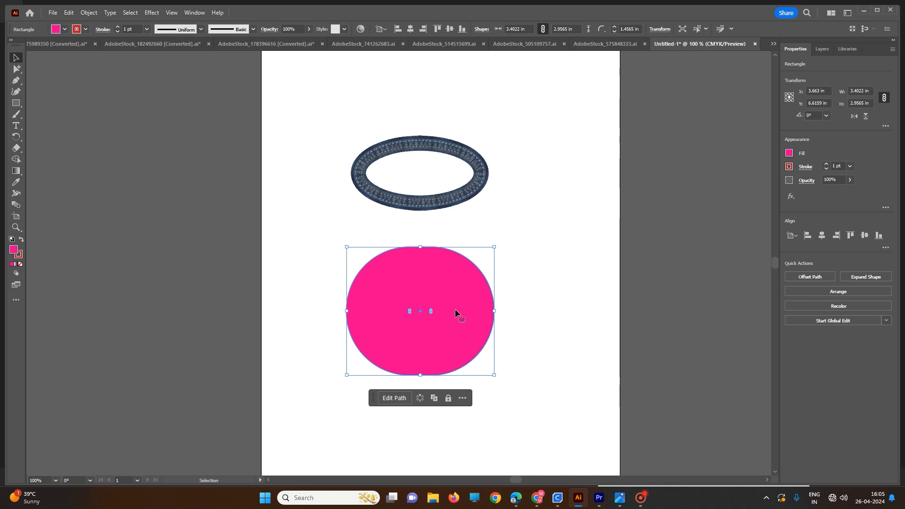
Step: Try Color Guide shades on the rounded rectangle's stroke, and pick green 67BD45 from the color spectrum for it
{"action": "left_click", "coordinate": [20, 255]}
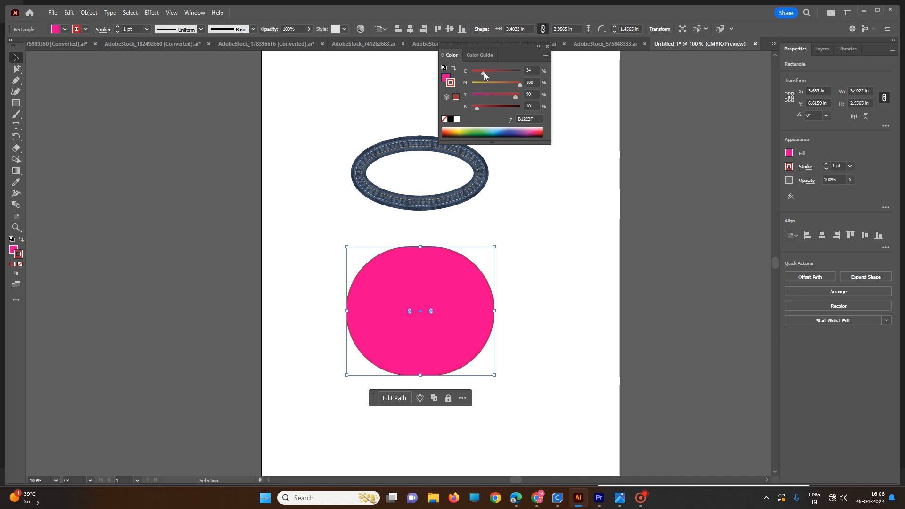
{"action": "left_click", "coordinate": [479, 55]}
{"action": "left_click", "coordinate": [493, 101]}
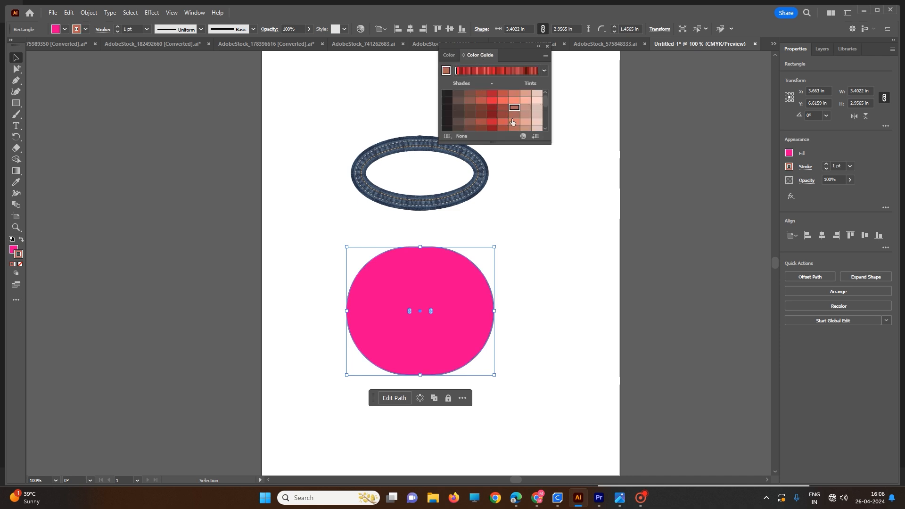
{"action": "left_click", "coordinate": [502, 127]}
{"action": "left_click", "coordinate": [450, 55]}
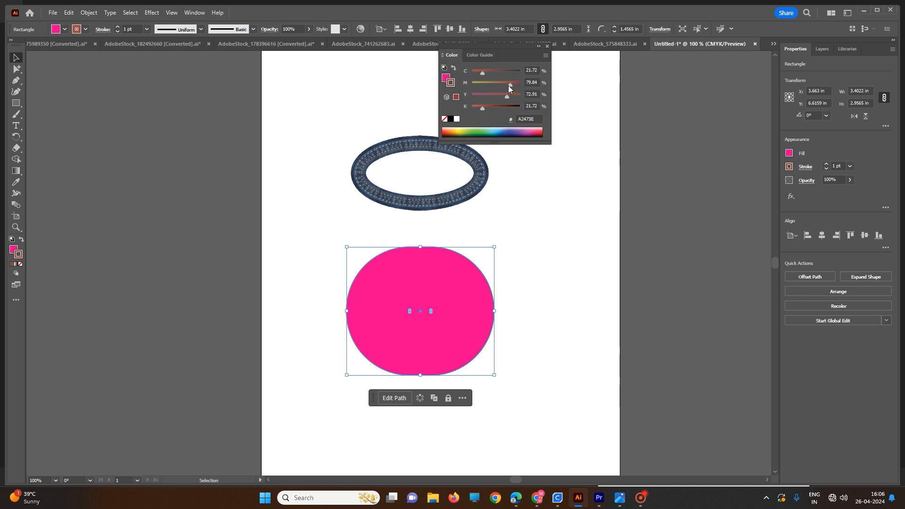
{"action": "left_click_drag", "start_coordinate": [493, 129], "coordinate": [450, 131]}
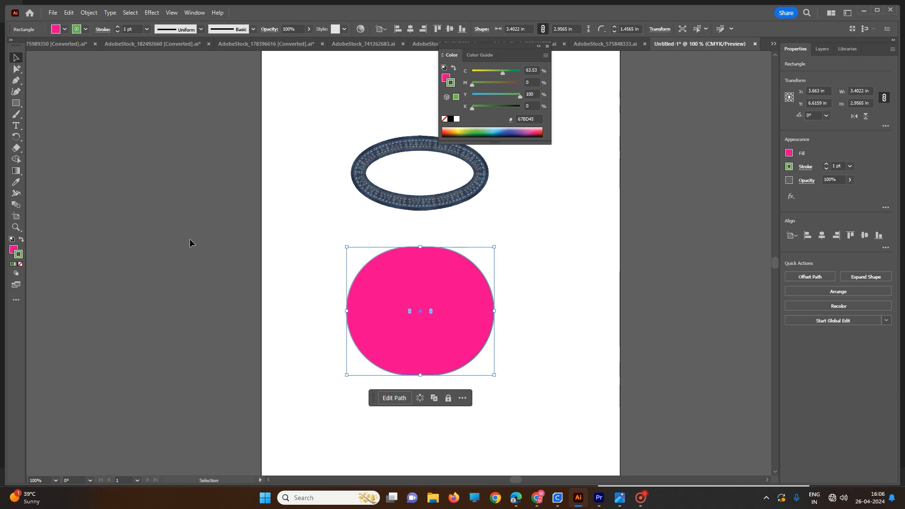
Step: Change the rounded rectangle's fill to dark blue 0D09AF with the Color Picker
{"action": "left_click", "coordinate": [14, 250]}
{"action": "left_click", "coordinate": [19, 255]}
{"action": "double_click", "coordinate": [14, 250]}
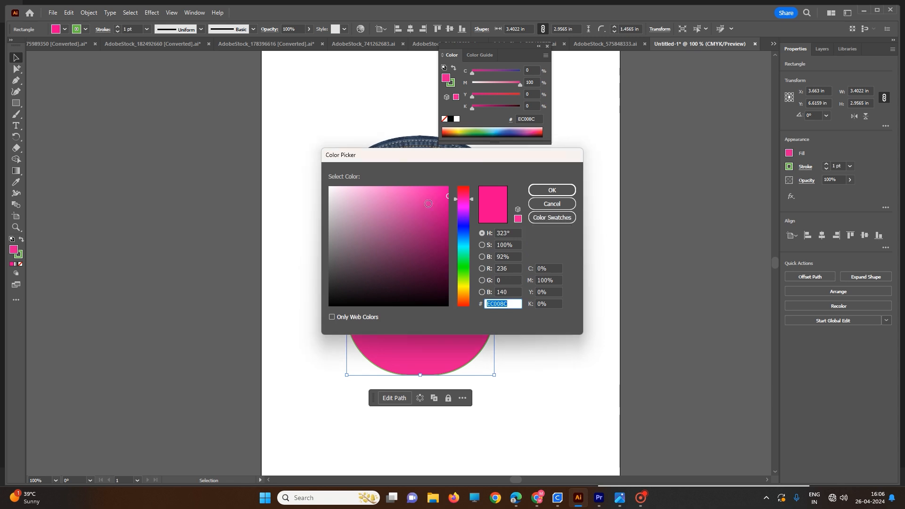
{"action": "mouse_move", "coordinate": [368, 200]}
{"action": "left_mouse_down"}
{"action": "mouse_move", "coordinate": [403, 254]}
{"action": "mouse_move", "coordinate": [442, 224]}
{"action": "left_mouse_up"}
{"action": "left_click_drag", "start_coordinate": [556, 150], "coordinate": [317, 170]}
{"action": "left_click_drag", "start_coordinate": [231, 224], "coordinate": [229, 245]}
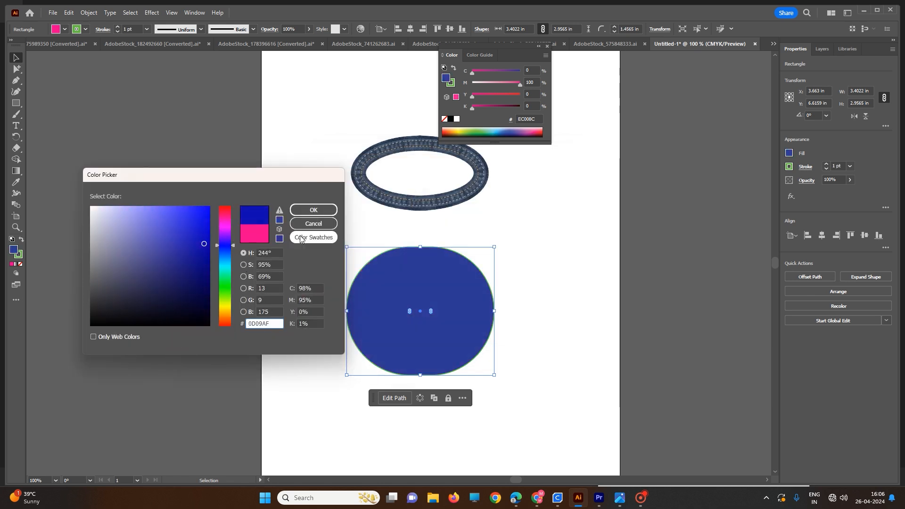
{"action": "left_click", "coordinate": [313, 210]}
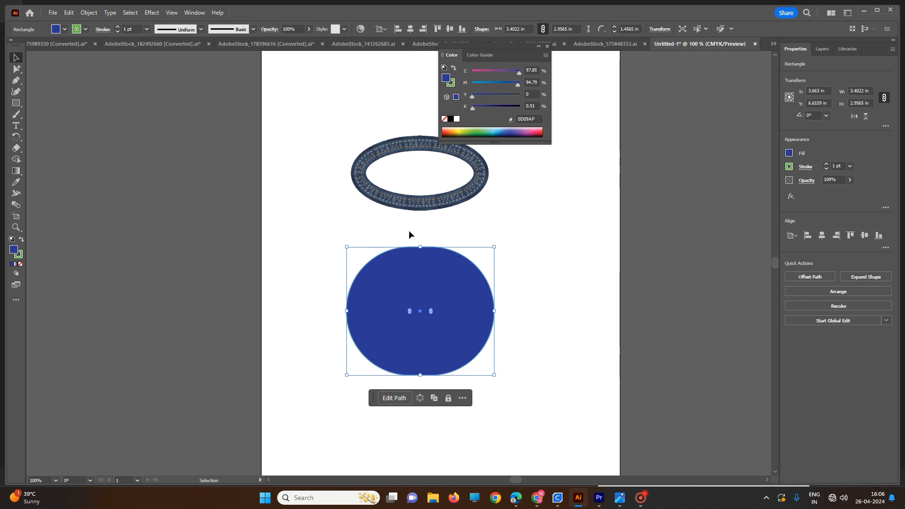
Step: Try to change the rounded rectangle's outline to near-black 070707 with the Color Picker while nothing is selected
{"action": "left_click", "coordinate": [409, 235]}
{"action": "scroll", "coordinate": [380, 276], "scroll_direction": "up", "scroll_amount": 1}
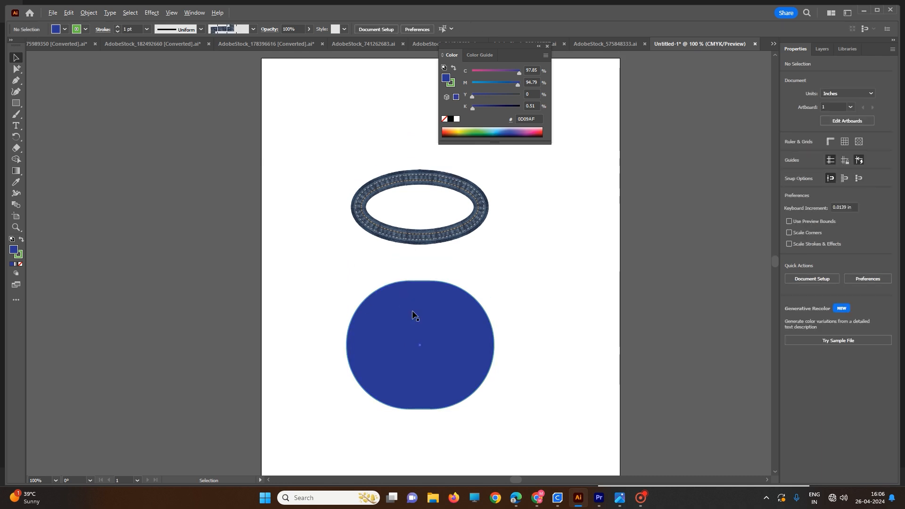
{"action": "scroll", "coordinate": [364, 277], "scroll_direction": "up", "scroll_amount": 10}
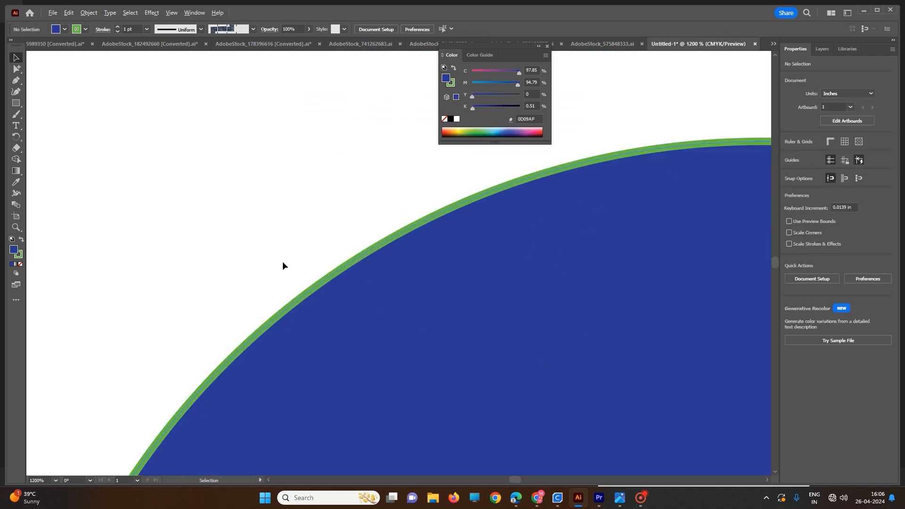
{"action": "double_click", "coordinate": [19, 261]}
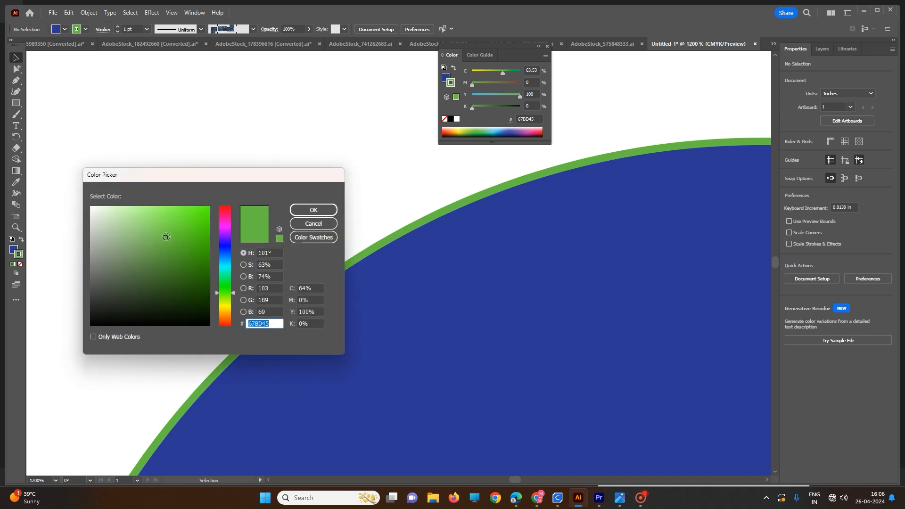
{"action": "left_click_drag", "start_coordinate": [166, 236], "coordinate": [91, 323]}
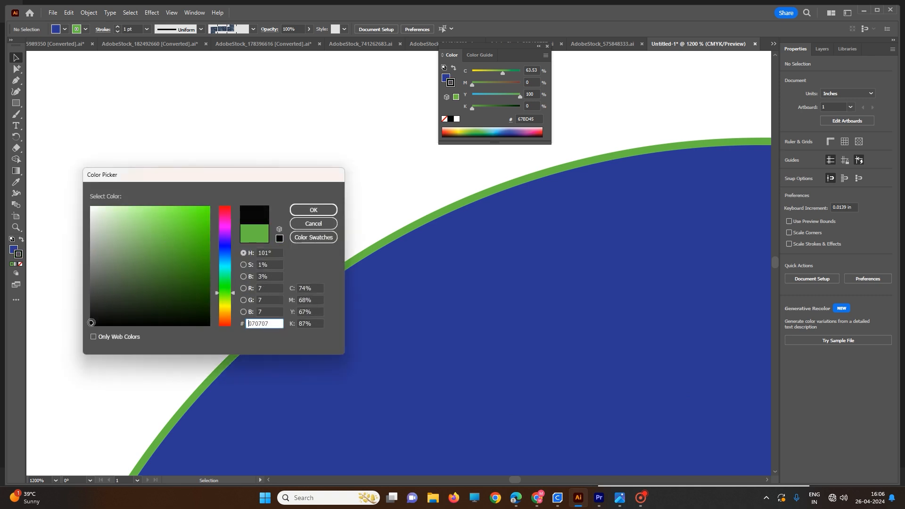
{"action": "left_click", "coordinate": [313, 209]}
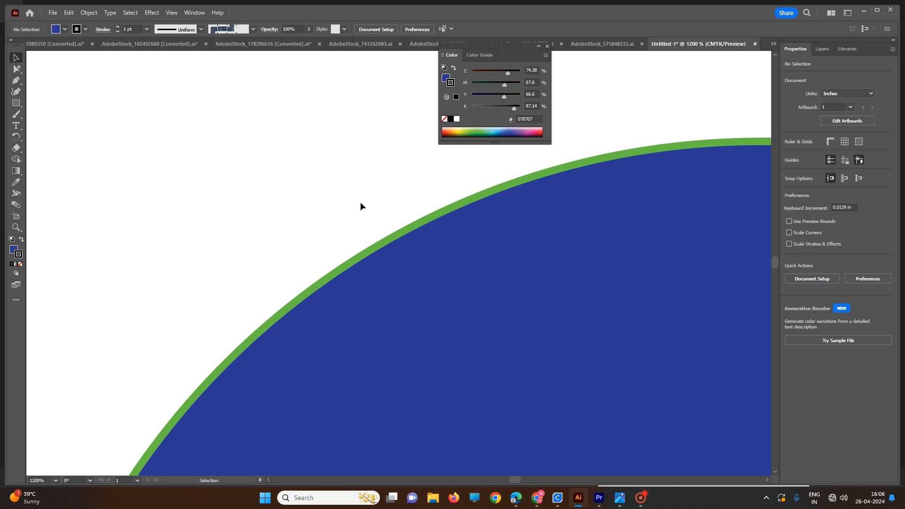
Step: Select the rounded rectangle and set its stroke to the black swatch
{"action": "left_click", "coordinate": [448, 222]}
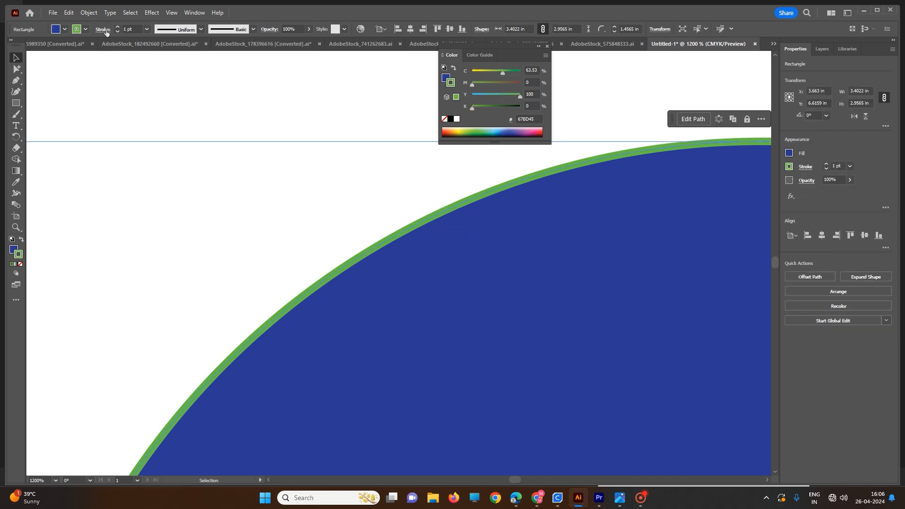
{"action": "left_click", "coordinate": [78, 30]}
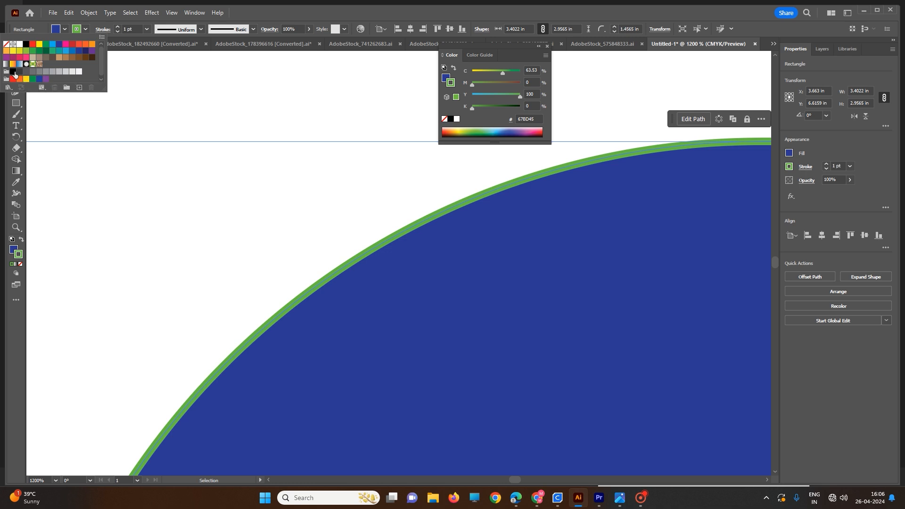
{"action": "left_click", "coordinate": [13, 71]}
{"action": "scroll", "coordinate": [291, 143], "scroll_direction": "down", "scroll_amount": 4}
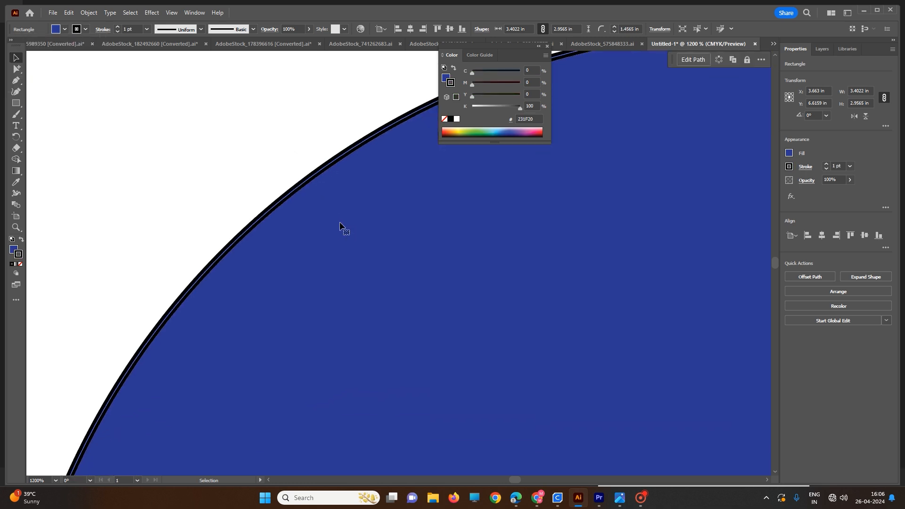
Step: Set the rounded rectangle's fill to None and deselect it
{"action": "left_click", "coordinate": [59, 30]}
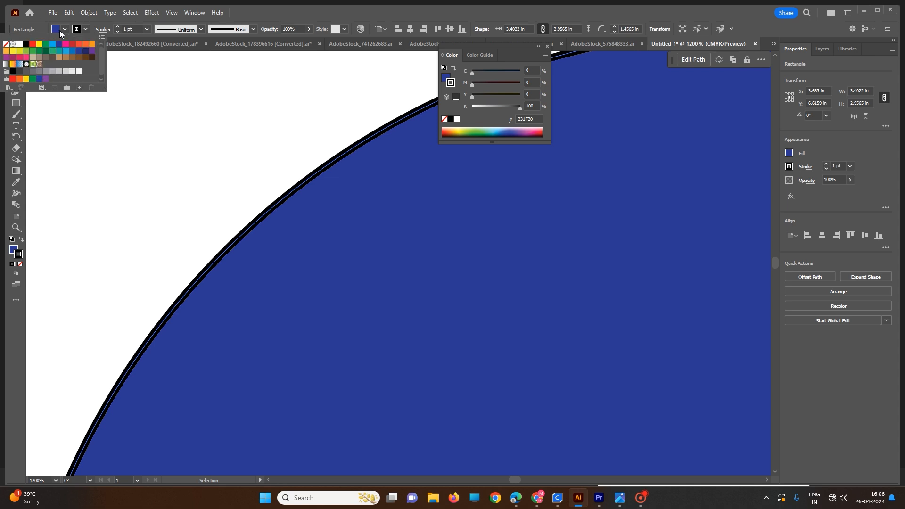
{"action": "left_click", "coordinate": [6, 44]}
{"action": "left_click", "coordinate": [250, 156]}
{"action": "scroll", "coordinate": [249, 157], "scroll_direction": "down", "scroll_amount": 2}
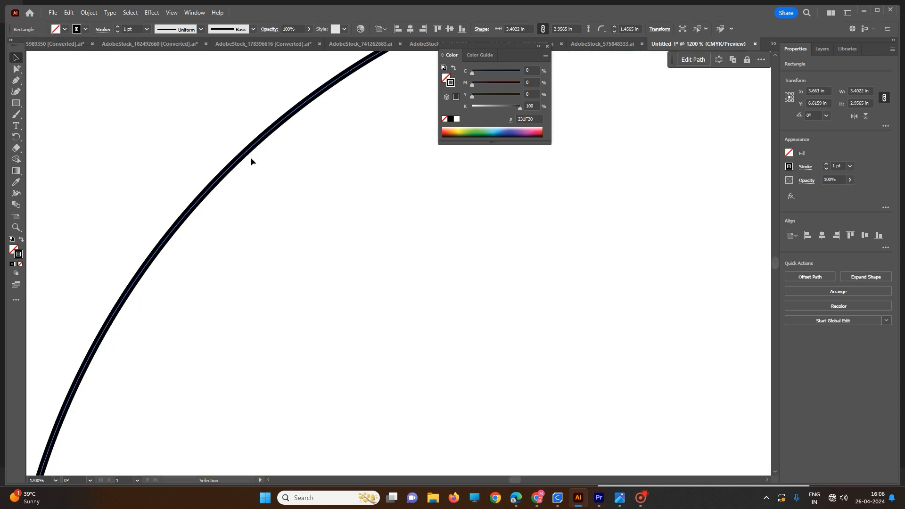
{"action": "scroll", "coordinate": [254, 157], "scroll_direction": "up", "scroll_amount": 1}
{"action": "scroll", "coordinate": [253, 158], "scroll_direction": "up", "scroll_amount": 1}
{"action": "left_click", "coordinate": [343, 156]}
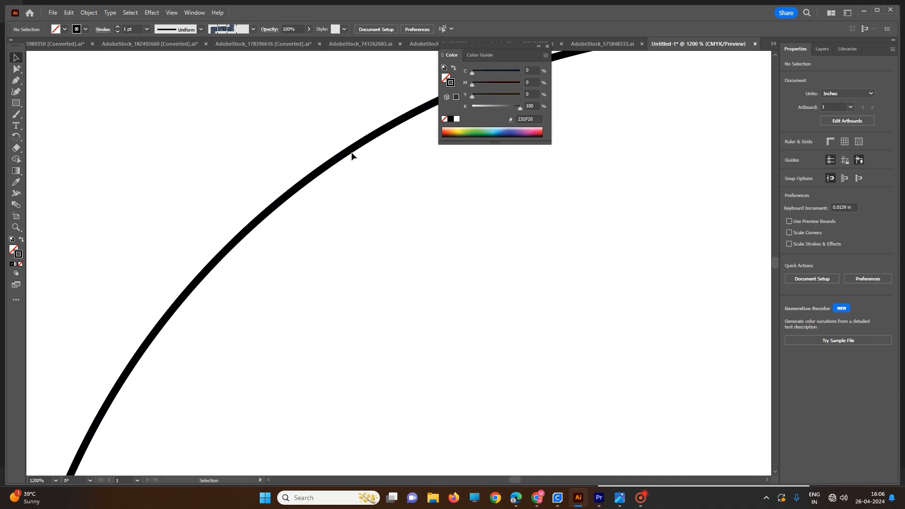
Step: Make the rounded rectangle's stroke a dashed line with a 12 pt dash and a 10 pt gap
{"action": "left_click", "coordinate": [352, 153]}
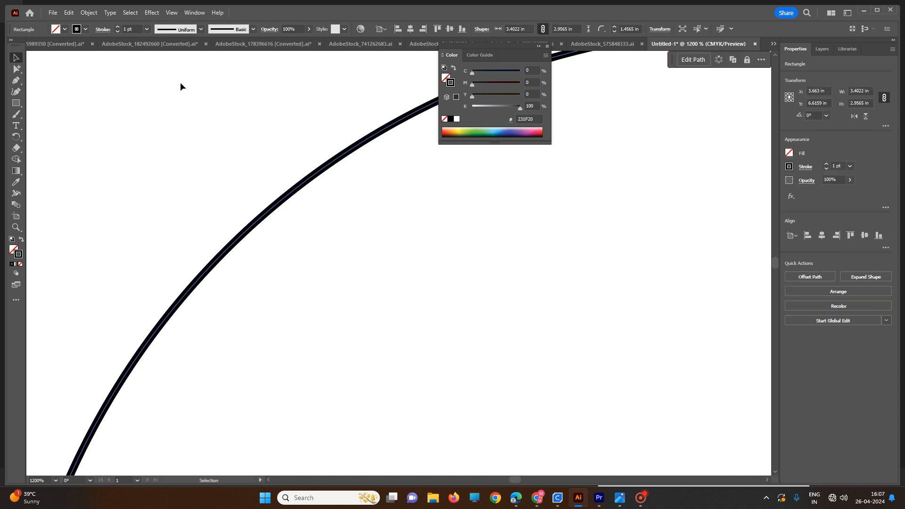
{"action": "left_click", "coordinate": [102, 29]}
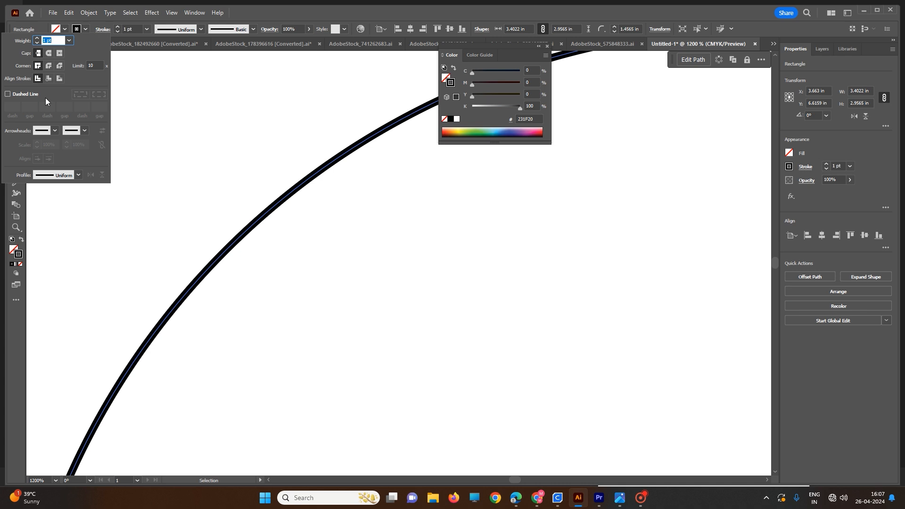
{"action": "left_click", "coordinate": [8, 94]}
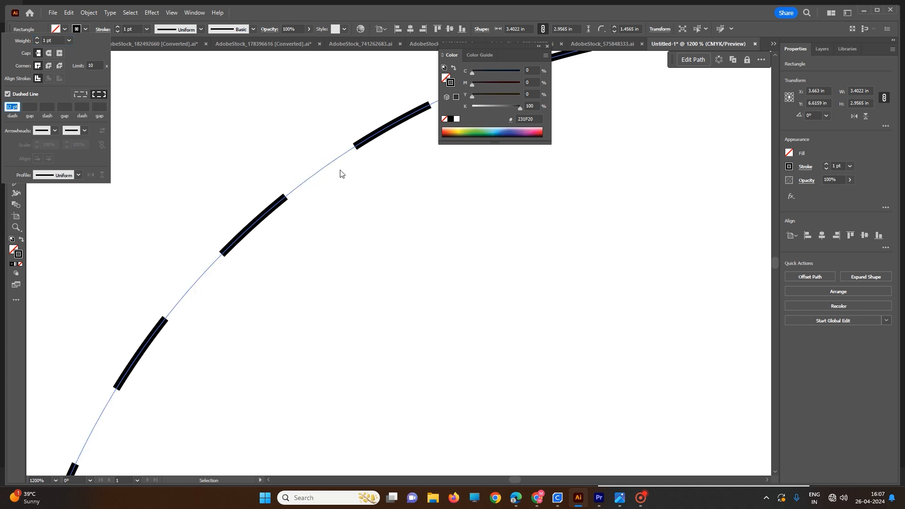
{"action": "left_click", "coordinate": [29, 107]}
{"action": "key", "text": "Return"}
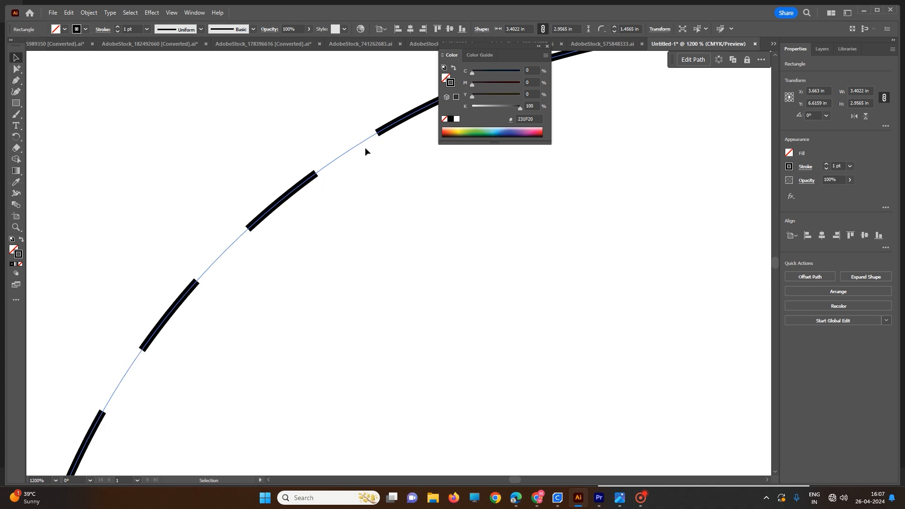
Step: Extend the rounded rectangle's dash pattern with a second and third dash of 12 pt, each followed by a 15 pt gap
{"action": "left_click", "coordinate": [103, 29]}
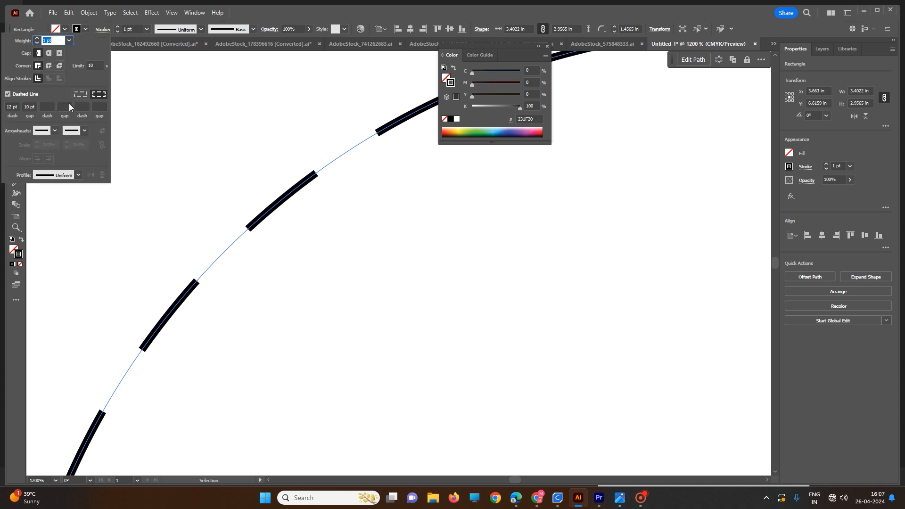
{"action": "left_click", "coordinate": [46, 107]}
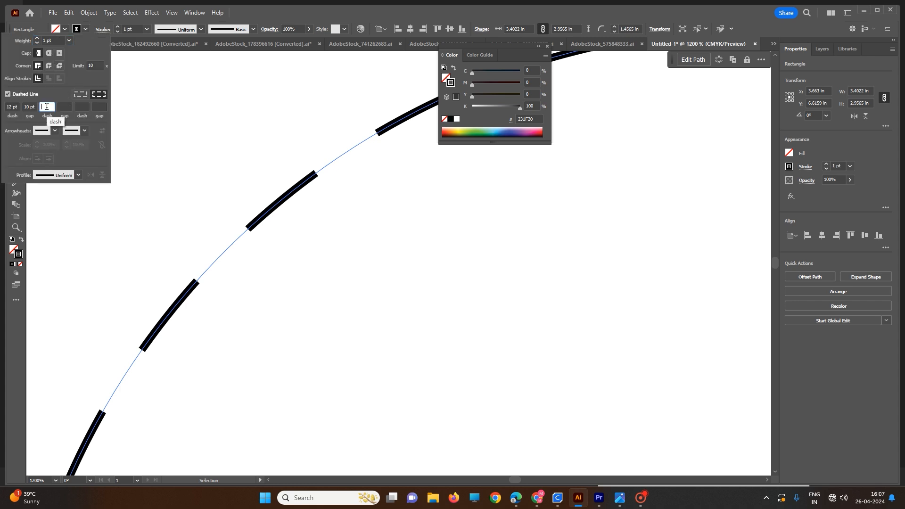
{"action": "left_click", "coordinate": [81, 107]}
{"action": "left_click", "coordinate": [97, 107]}
{"action": "left_click", "coordinate": [48, 107]}
{"action": "type", "text": "12"}
{"action": "left_click", "coordinate": [61, 109]}
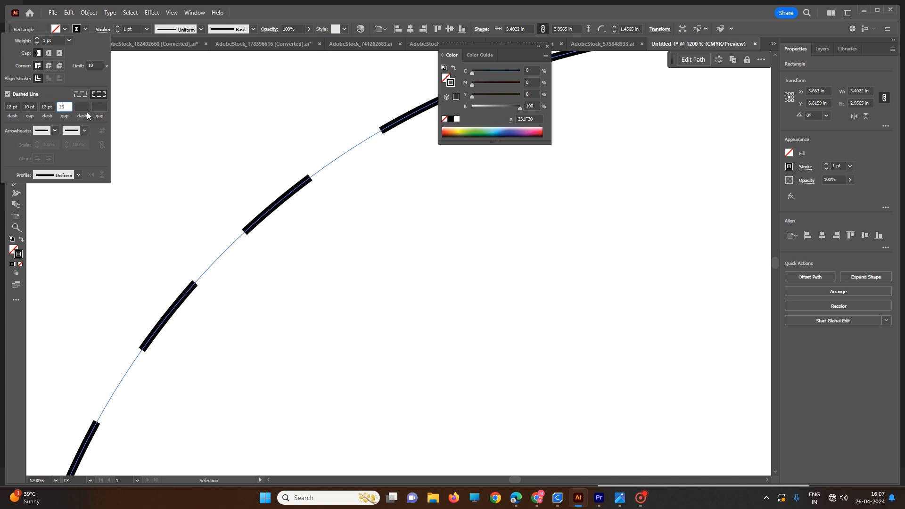
{"action": "type", "text": "15"}
{"action": "key", "text": "Tab"}
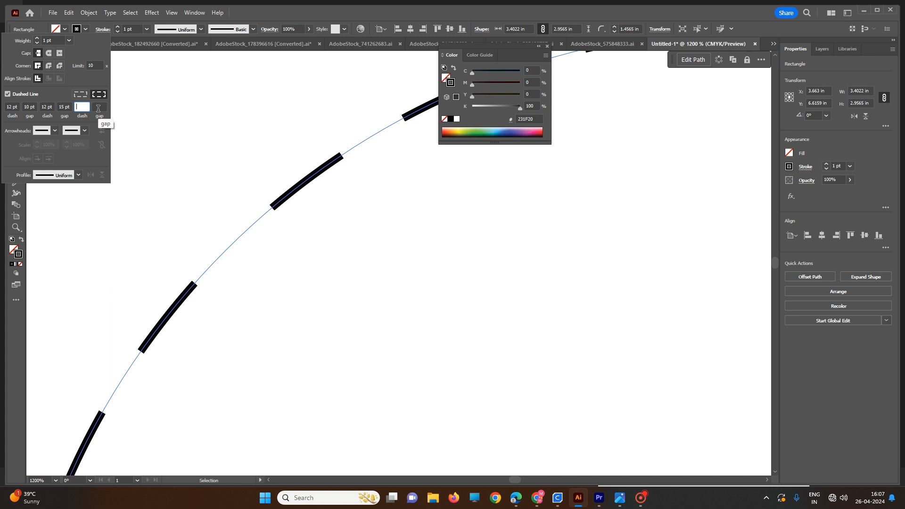
{"action": "key", "text": "Tab"}
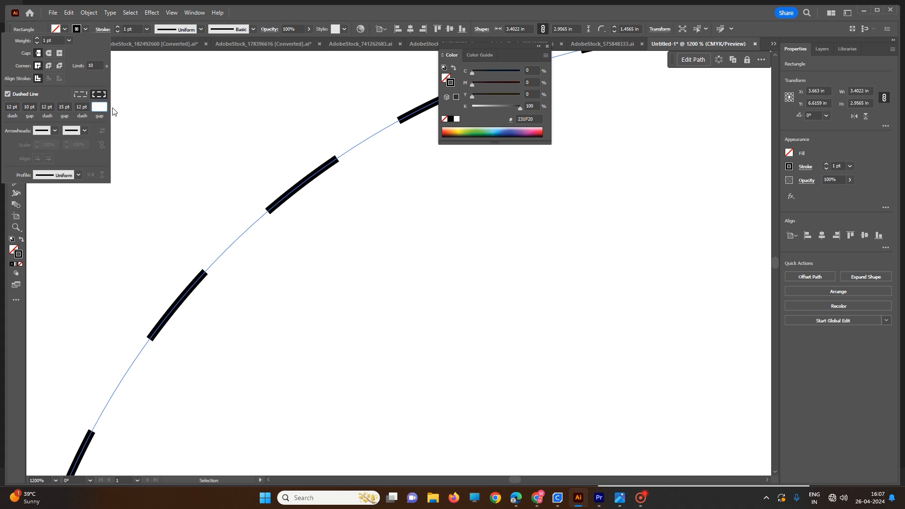
{"action": "key", "text": "Return"}
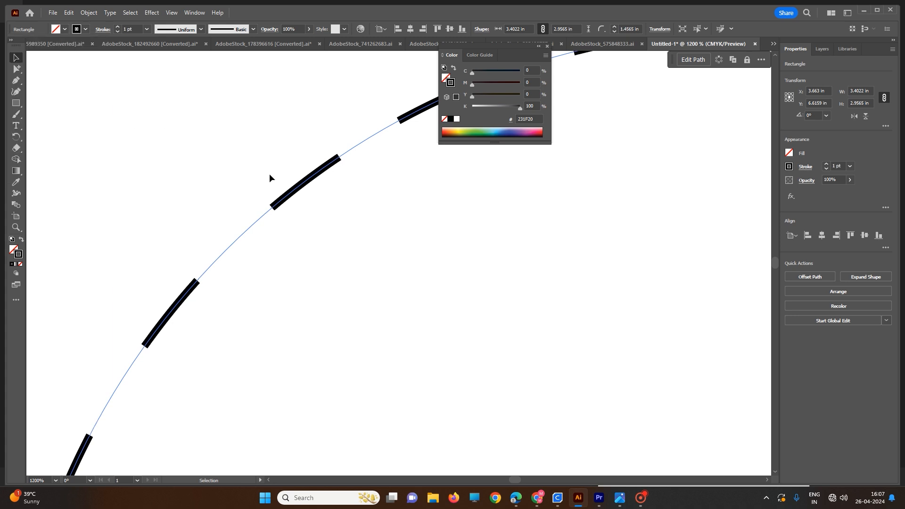
Step: Inspect the dashes around the rounded rectangle, and turn off the dashed line for its stroke
{"action": "scroll", "coordinate": [270, 177], "scroll_direction": "down", "scroll_amount": 4}
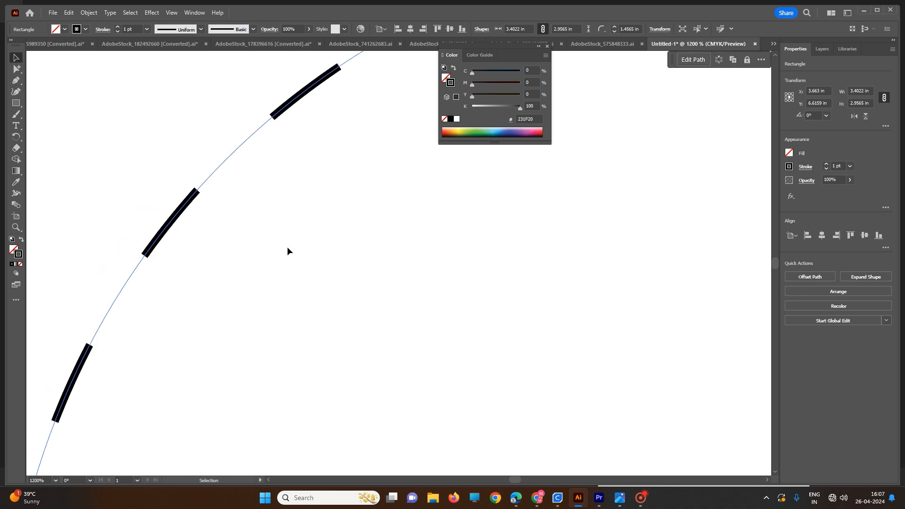
{"action": "scroll", "coordinate": [287, 247], "scroll_direction": "down", "scroll_amount": 6}
{"action": "scroll", "coordinate": [411, 241], "scroll_direction": "up", "scroll_amount": 2}
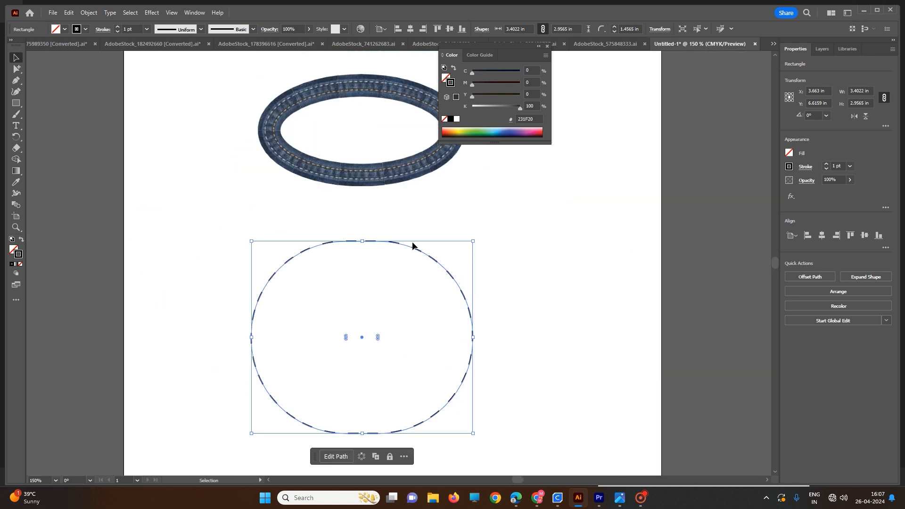
{"action": "scroll", "coordinate": [395, 243], "scroll_direction": "up", "scroll_amount": 2}
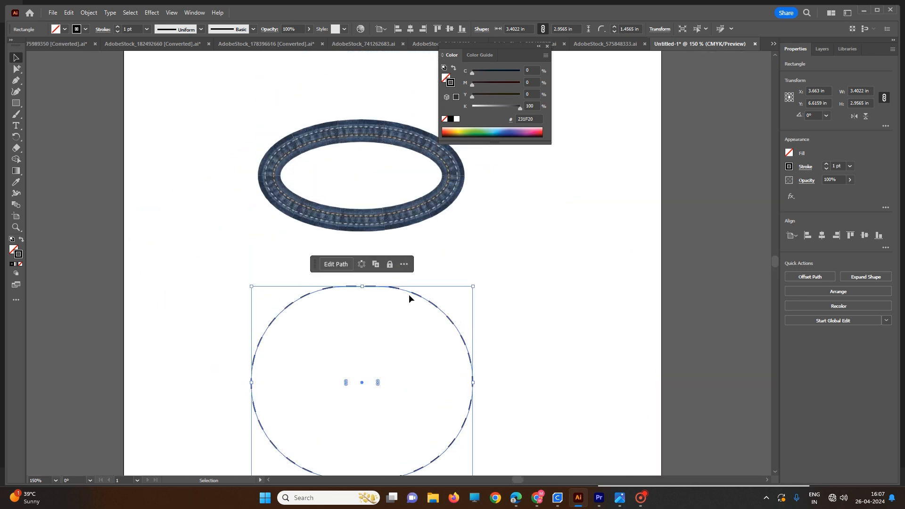
{"action": "scroll", "coordinate": [409, 294], "scroll_direction": "up", "scroll_amount": 6}
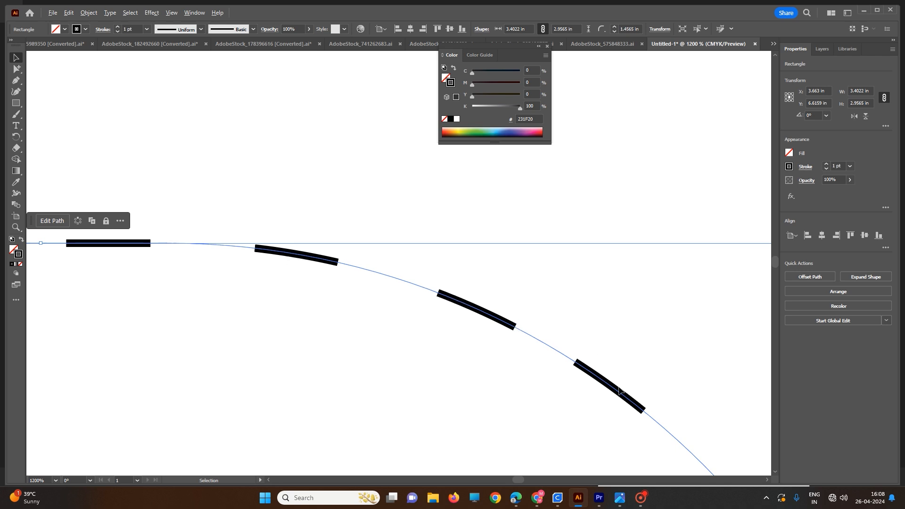
{"action": "scroll", "coordinate": [704, 415], "scroll_direction": "down", "scroll_amount": 2}
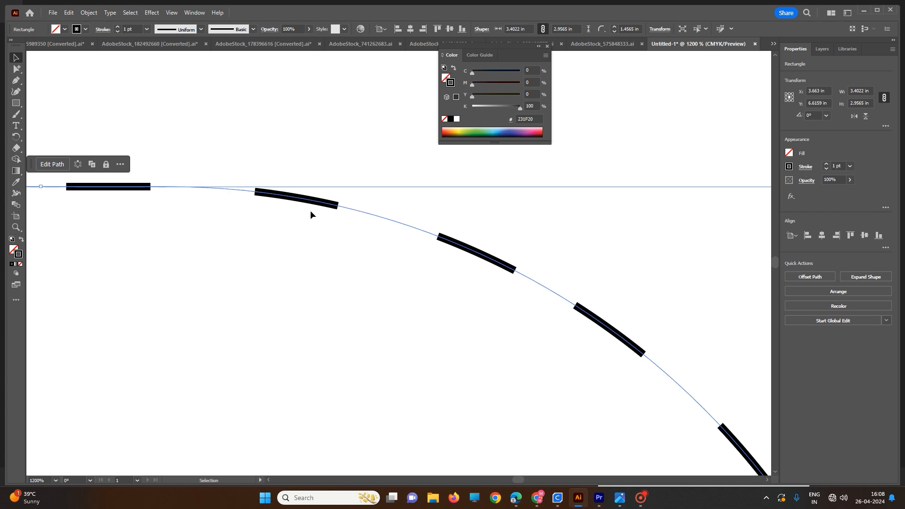
{"action": "scroll", "coordinate": [311, 211], "scroll_direction": "down", "scroll_amount": 1}
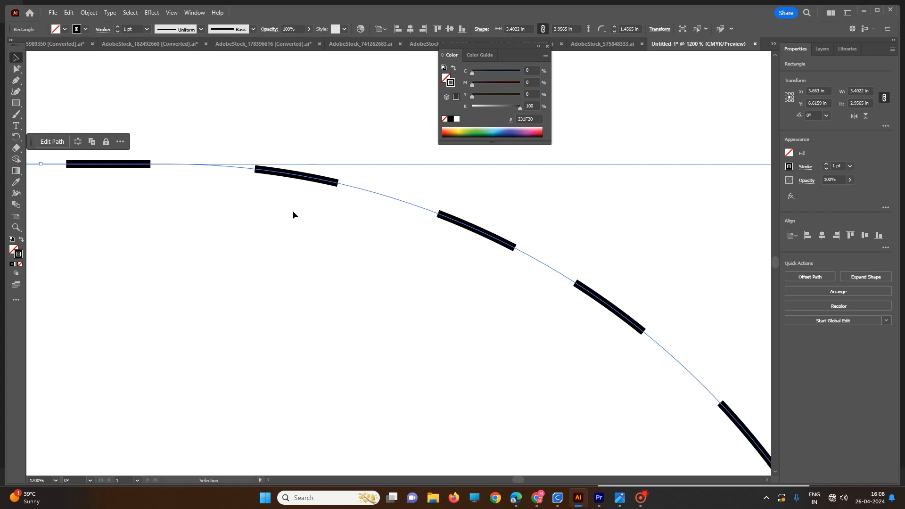
{"action": "left_click", "coordinate": [104, 29]}
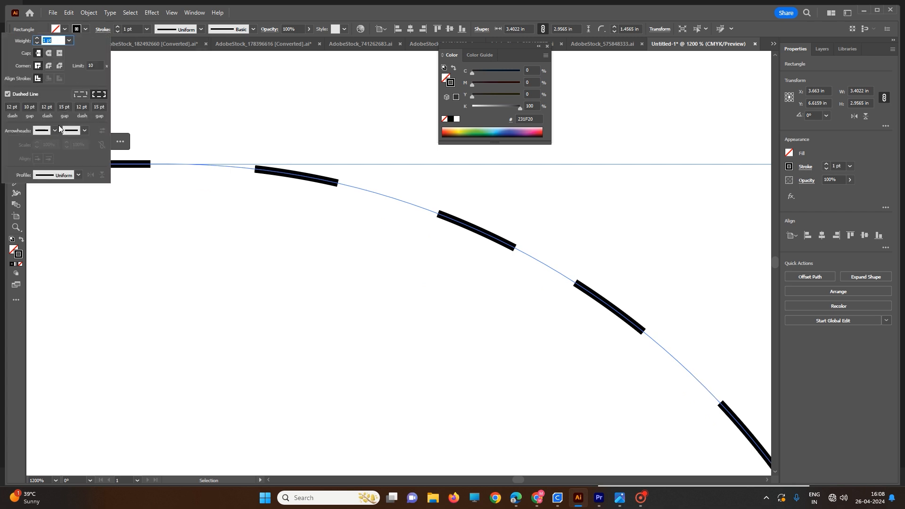
{"action": "left_click", "coordinate": [6, 94]}
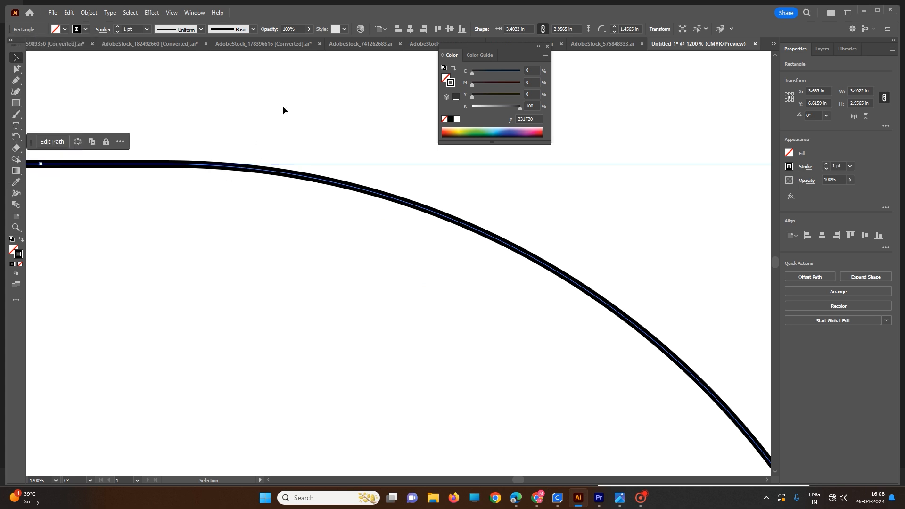
Step: Try the rough charcoal-style brush on the rounded rectangle's stroke, apply the denim seam pattern brush, and deselect the shape
{"action": "left_click", "coordinate": [237, 28]}
{"action": "scroll", "coordinate": [213, 86], "scroll_direction": "down", "scroll_amount": 1}
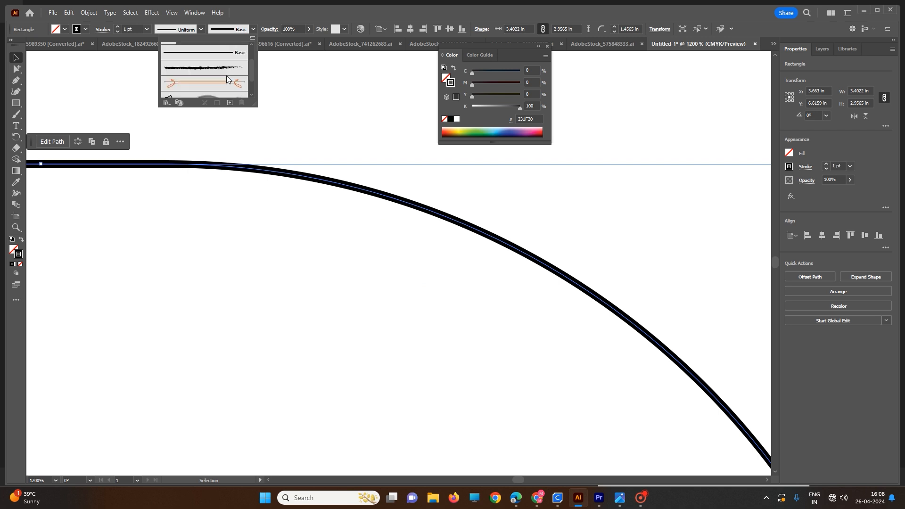
{"action": "left_click", "coordinate": [189, 69]}
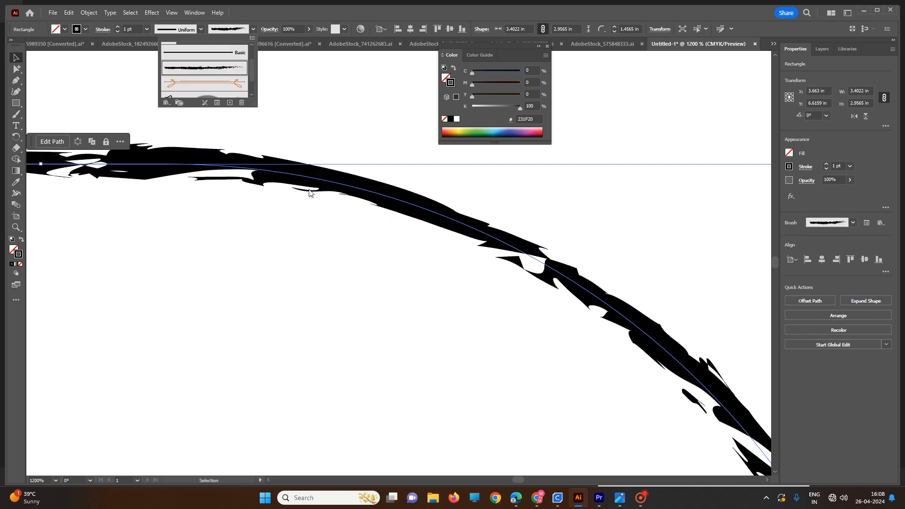
{"action": "scroll", "coordinate": [222, 80], "scroll_direction": "down", "scroll_amount": 1}
{"action": "left_click", "coordinate": [188, 87]}
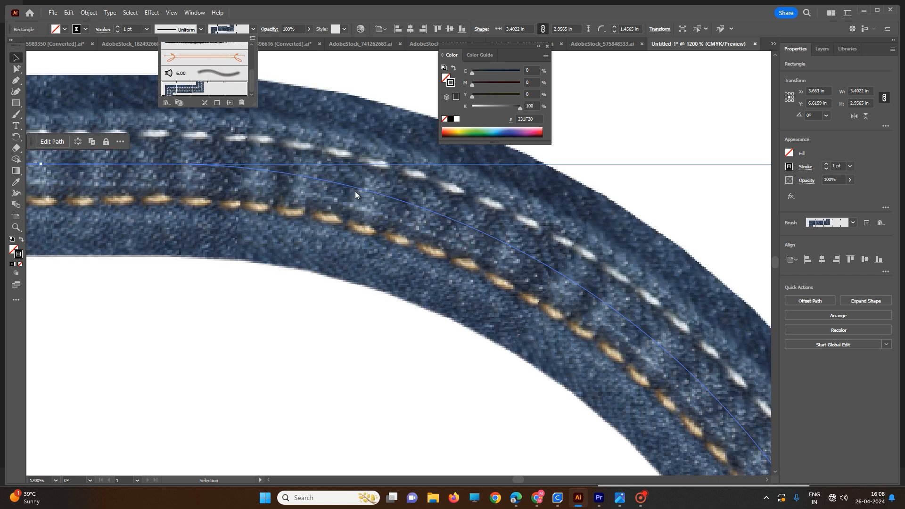
{"action": "left_click", "coordinate": [334, 257]}
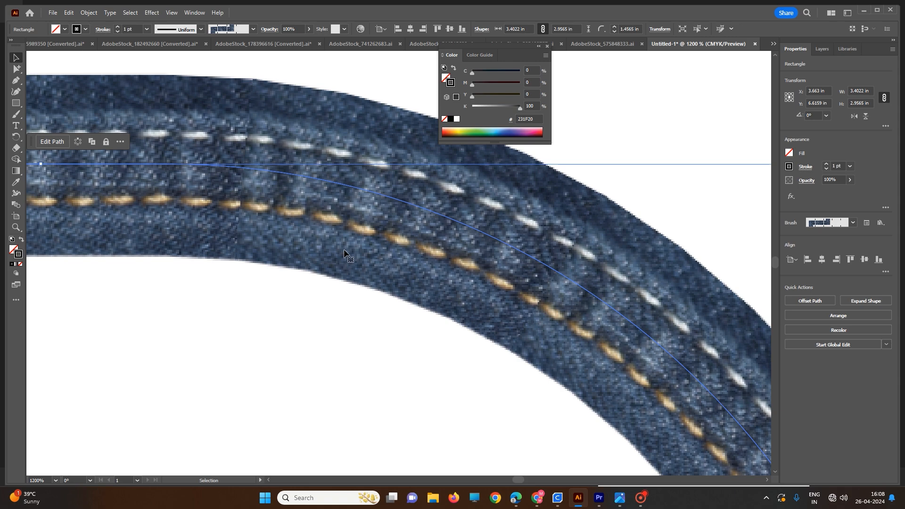
{"action": "scroll", "coordinate": [344, 249], "scroll_direction": "down", "scroll_amount": 1}
{"action": "scroll", "coordinate": [344, 251], "scroll_direction": "down", "scroll_amount": 7}
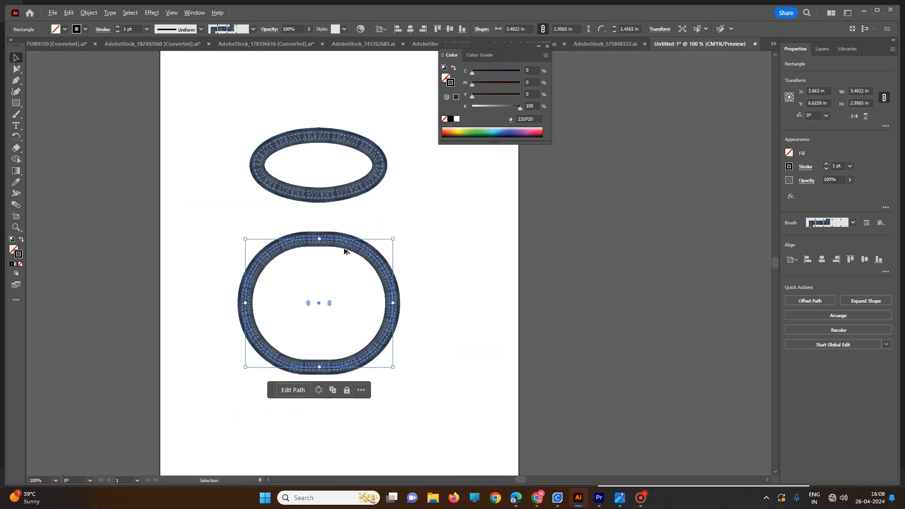
{"action": "left_click", "coordinate": [447, 236]}
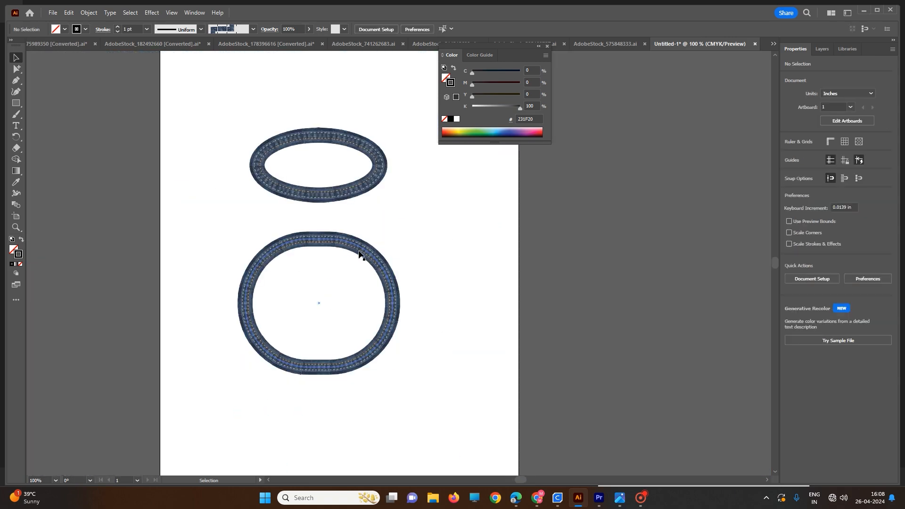
Step: Select the ellipse above the rounded rectangle and replace its denim seam brush with the Basic brush
{"action": "scroll", "coordinate": [356, 251], "scroll_direction": "up", "scroll_amount": 1}
{"action": "left_click", "coordinate": [342, 217]}
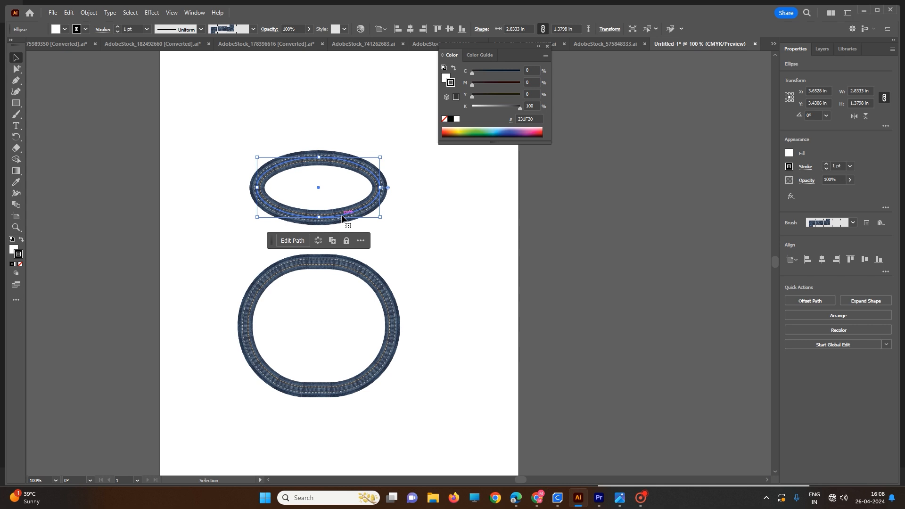
{"action": "left_click", "coordinate": [253, 29]}
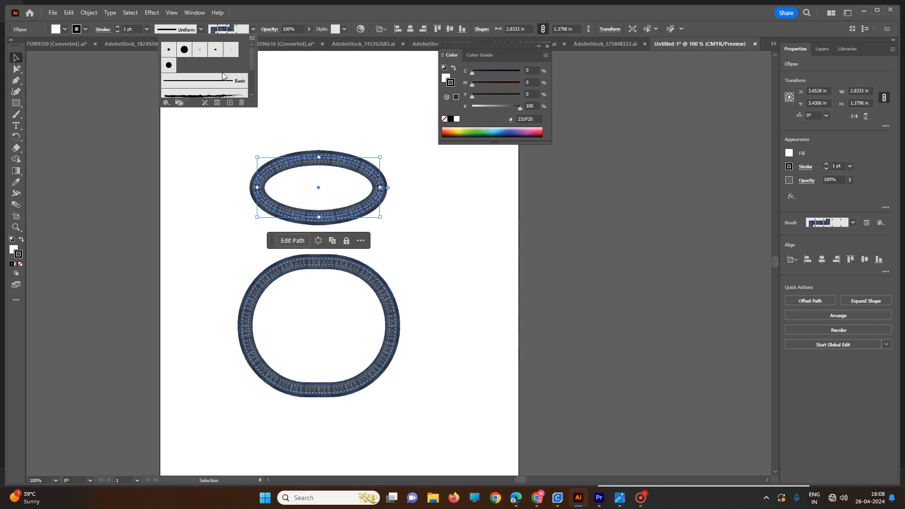
{"action": "left_click", "coordinate": [221, 79]}
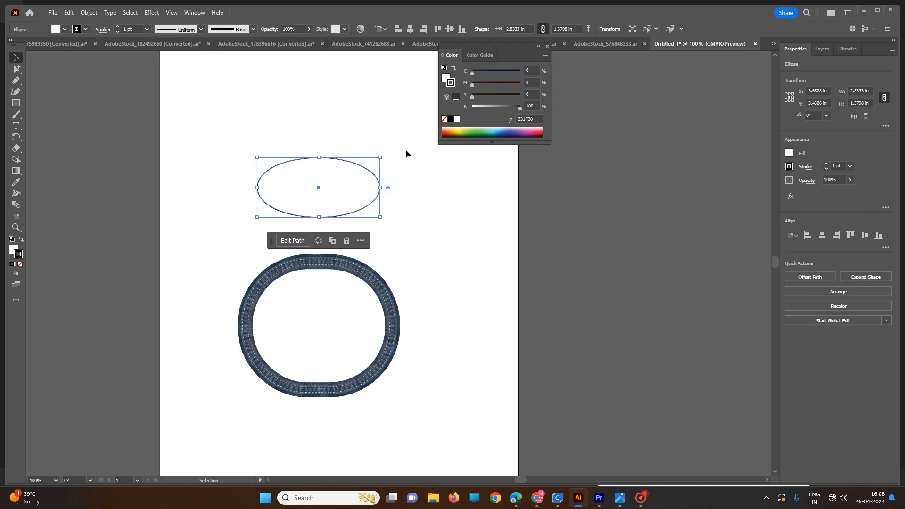
{"action": "left_click", "coordinate": [646, 498]}
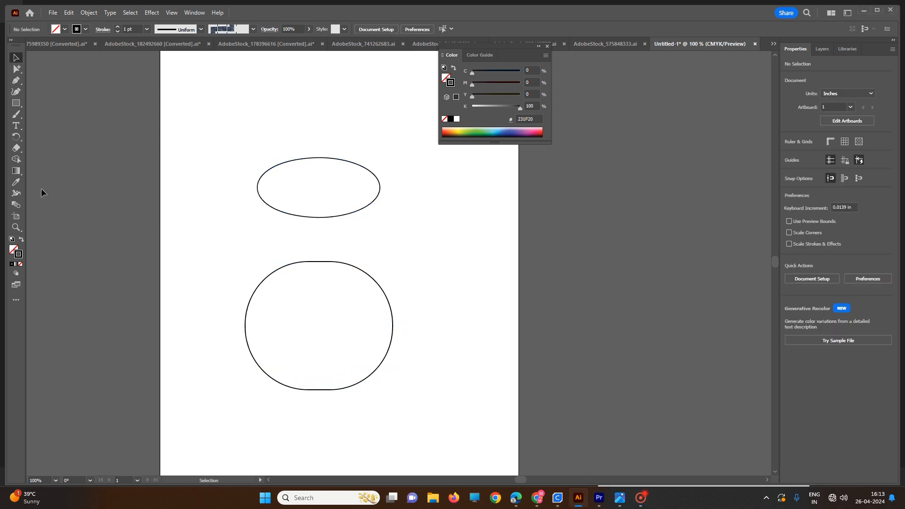
Step: Paint a curved denim seam stroke about 2.57 by 1.67 in over the ellipse, and try to switch the brush to Basic with nothing selected
{"action": "left_click", "coordinate": [18, 114]}
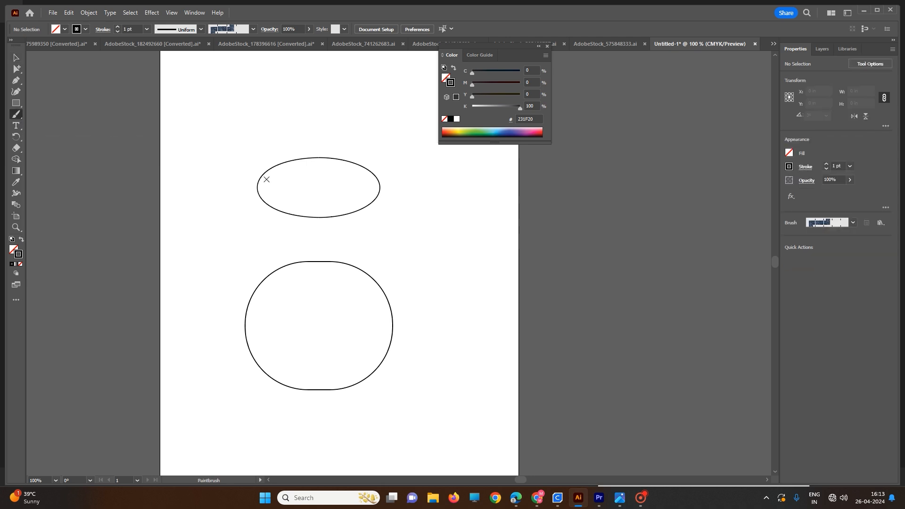
{"action": "mouse_move", "coordinate": [264, 173]}
{"action": "left_mouse_down"}
{"action": "mouse_move", "coordinate": [321, 156]}
{"action": "mouse_move", "coordinate": [368, 171]}
{"action": "mouse_move", "coordinate": [376, 190]}
{"action": "mouse_move", "coordinate": [360, 216]}
{"action": "mouse_move", "coordinate": [315, 230]}
{"action": "left_mouse_up"}
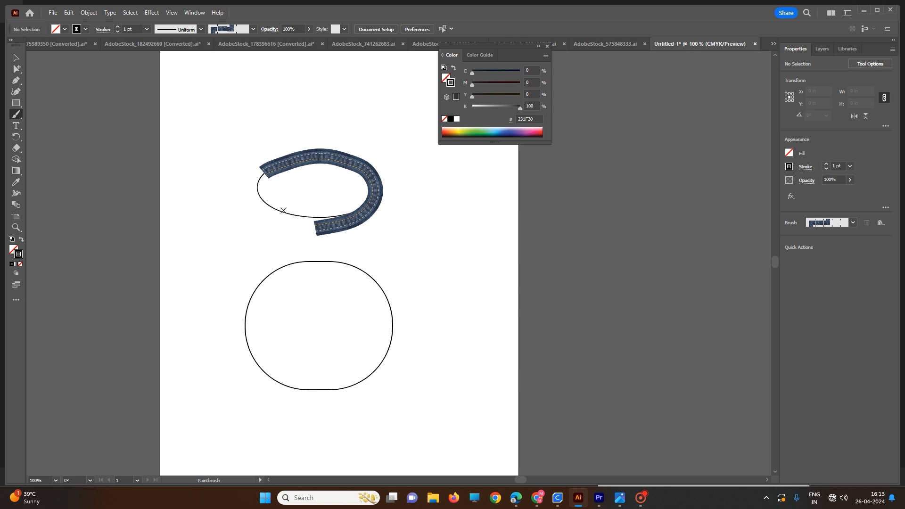
{"action": "left_click", "coordinate": [242, 30]}
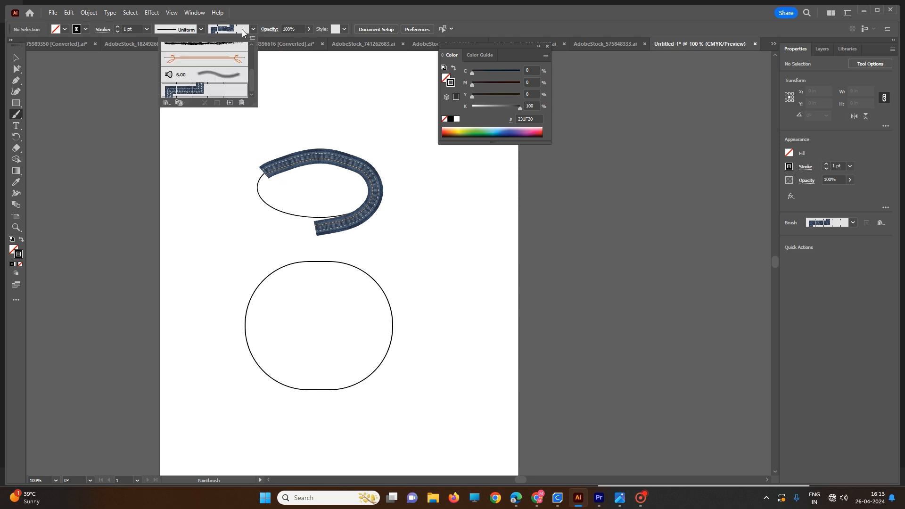
{"action": "scroll", "coordinate": [228, 79], "scroll_direction": "up", "scroll_amount": 5}
{"action": "left_click", "coordinate": [199, 79]}
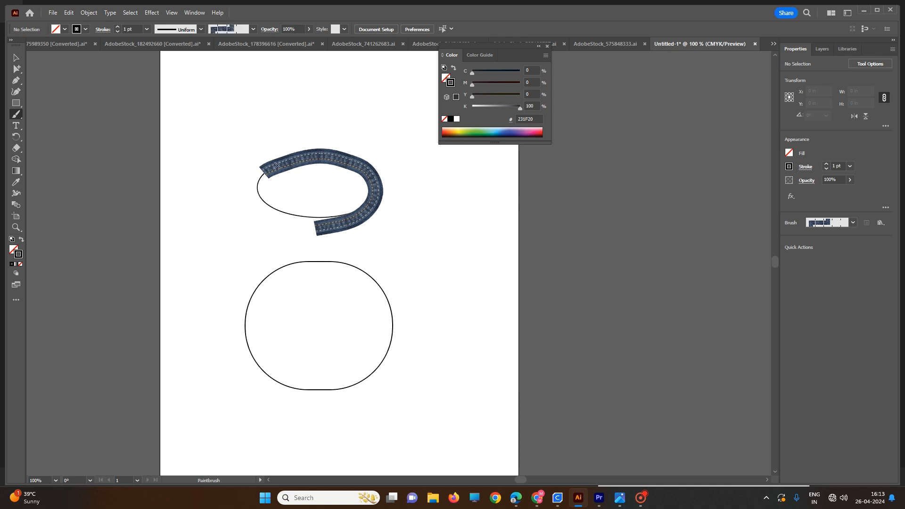
Step: Select the painted curve over the ellipse and apply the Basic brush to it
{"action": "key", "text": "v"}
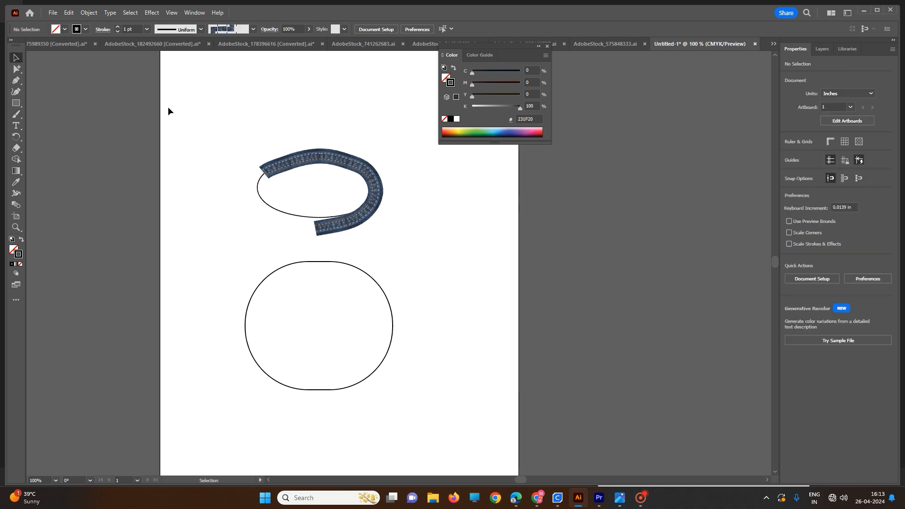
{"action": "left_click", "coordinate": [297, 158]}
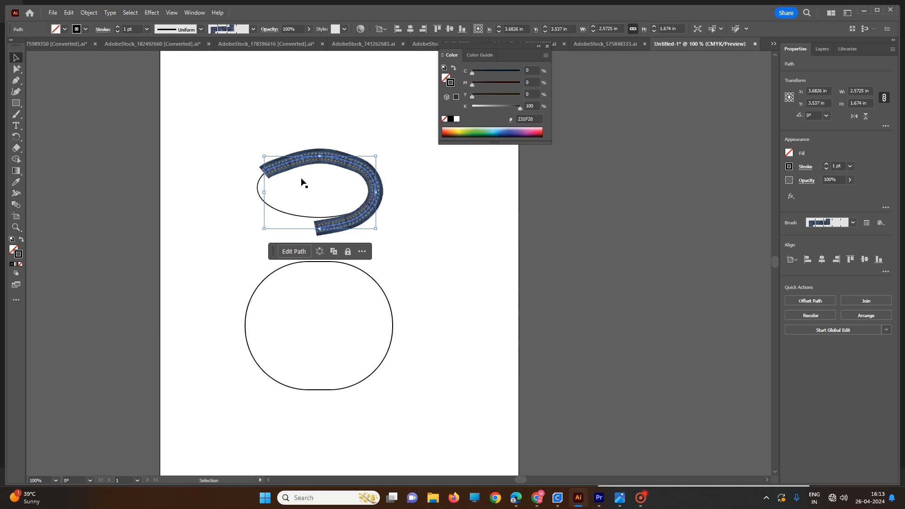
{"action": "left_click", "coordinate": [228, 30]}
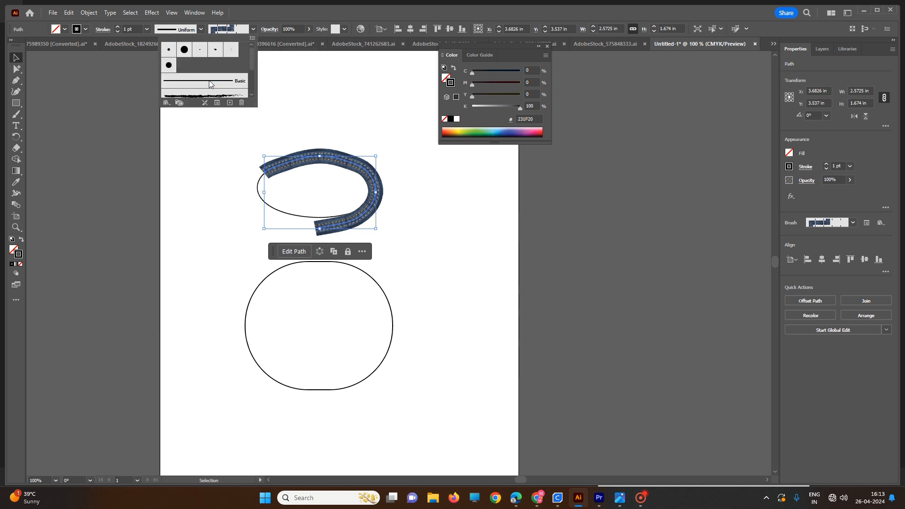
{"action": "left_click", "coordinate": [209, 86]}
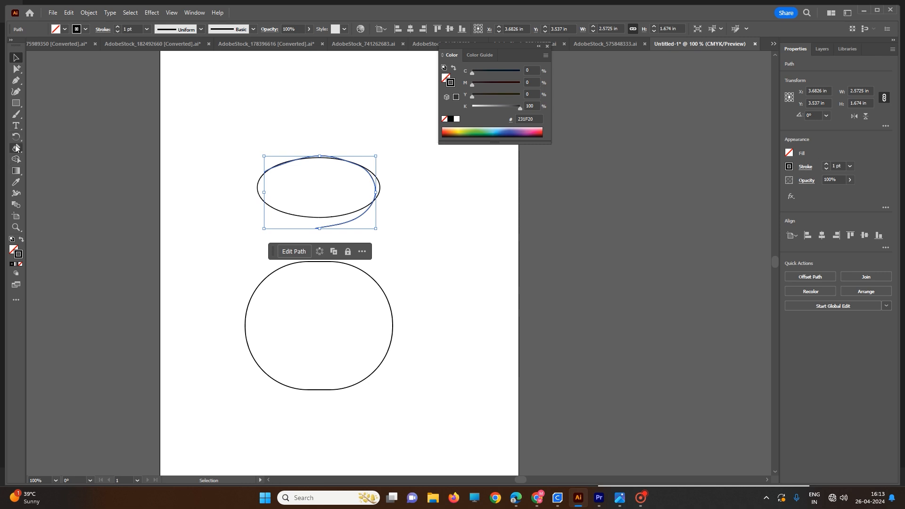
Step: Paint a looping denim seam scribble above and beside the ellipse with the Paintbrush tool
{"action": "left_click", "coordinate": [17, 115]}
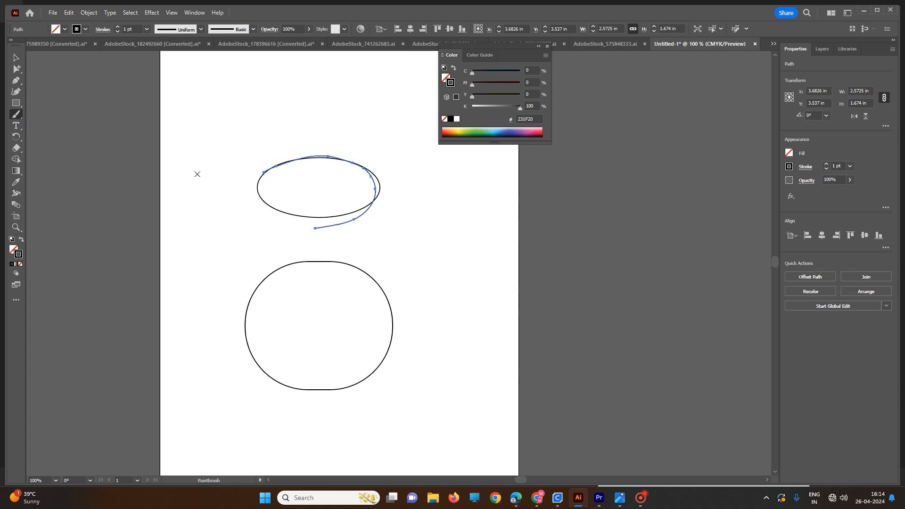
{"action": "mouse_move", "coordinate": [197, 174]}
{"action": "left_mouse_down"}
{"action": "mouse_move", "coordinate": [198, 209]}
{"action": "mouse_move", "coordinate": [213, 218]}
{"action": "mouse_move", "coordinate": [229, 192]}
{"action": "mouse_move", "coordinate": [229, 162]}
{"action": "mouse_move", "coordinate": [197, 164]}
{"action": "mouse_move", "coordinate": [239, 165]}
{"action": "mouse_move", "coordinate": [232, 119]}
{"action": "mouse_move", "coordinate": [242, 168]}
{"action": "mouse_move", "coordinate": [243, 109]}
{"action": "mouse_move", "coordinate": [329, 113]}
{"action": "mouse_move", "coordinate": [266, 134]}
{"action": "mouse_move", "coordinate": [349, 111]}
{"action": "mouse_move", "coordinate": [288, 105]}
{"action": "mouse_move", "coordinate": [245, 80]}
{"action": "left_mouse_up"}
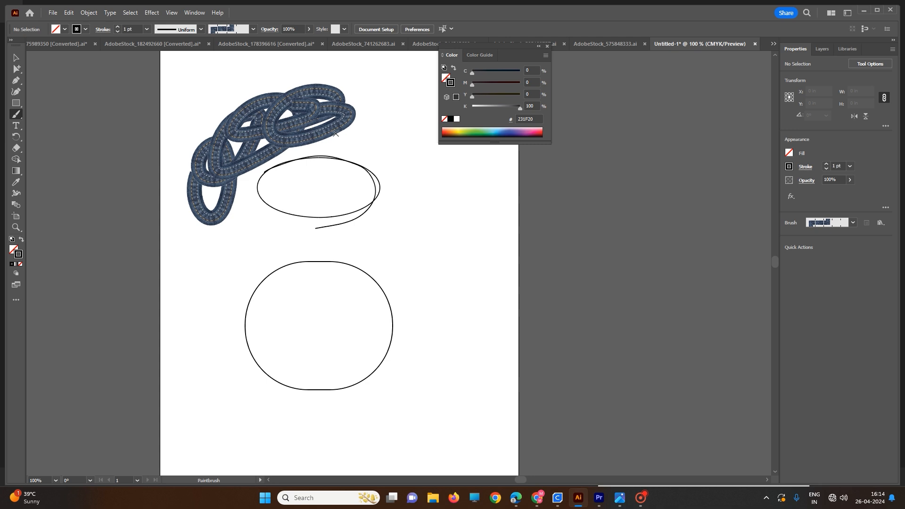
Step: Set the stroke weight to 5 pt and paint a thick winding denim seam stroke across the top of the rounded rectangle
{"action": "left_click", "coordinate": [103, 29]}
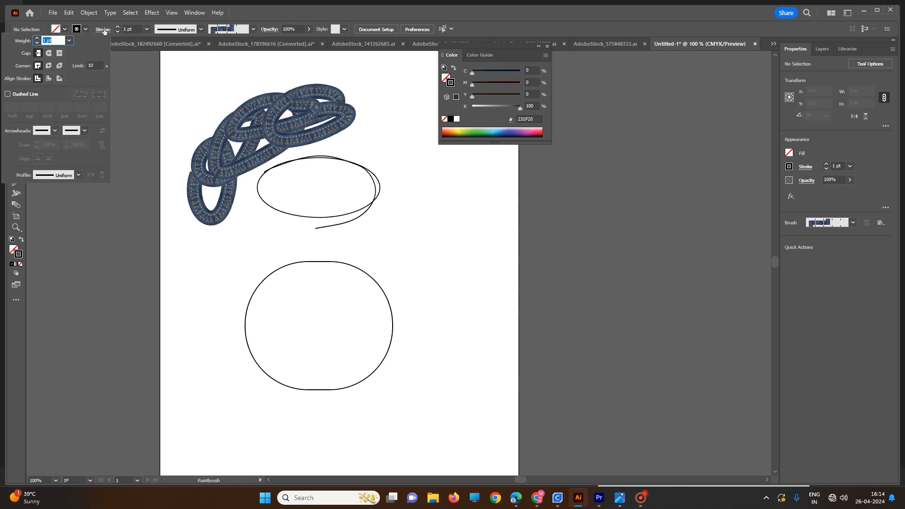
{"action": "left_click", "coordinate": [37, 39]}
{"action": "left_click", "coordinate": [37, 40]}
{"action": "left_click", "coordinate": [37, 40]}
{"action": "left_click", "coordinate": [37, 39]}
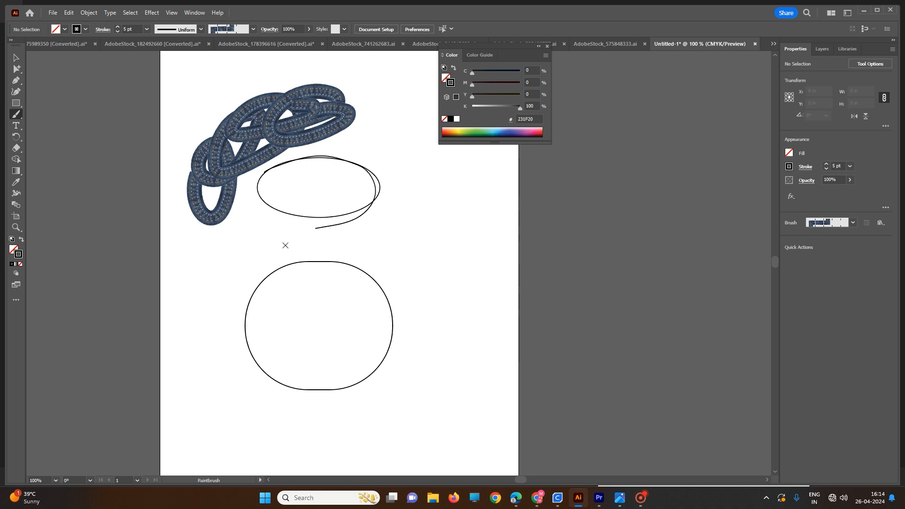
{"action": "mouse_move", "coordinate": [263, 276]}
{"action": "left_mouse_down"}
{"action": "mouse_move", "coordinate": [307, 234]}
{"action": "mouse_move", "coordinate": [388, 248]}
{"action": "mouse_move", "coordinate": [371, 384]}
{"action": "mouse_move", "coordinate": [354, 304]}
{"action": "left_mouse_up"}
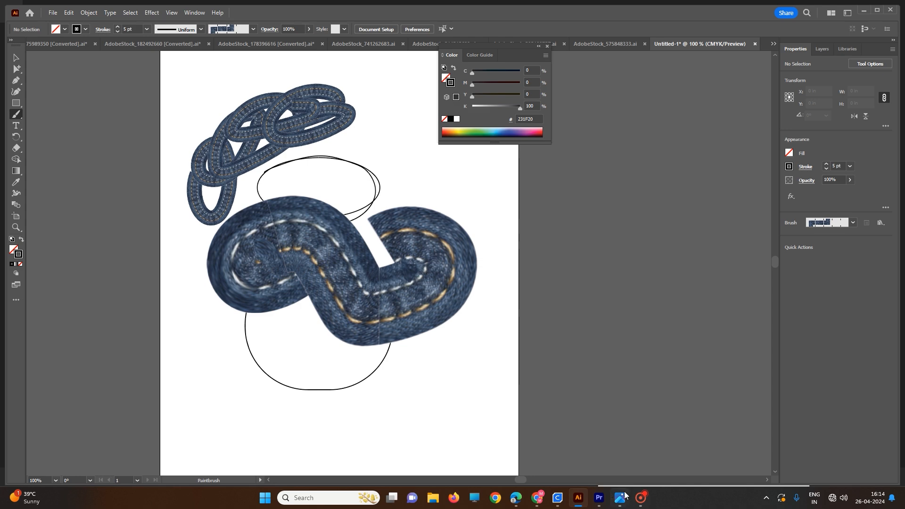
{"action": "left_click", "coordinate": [640, 497]}
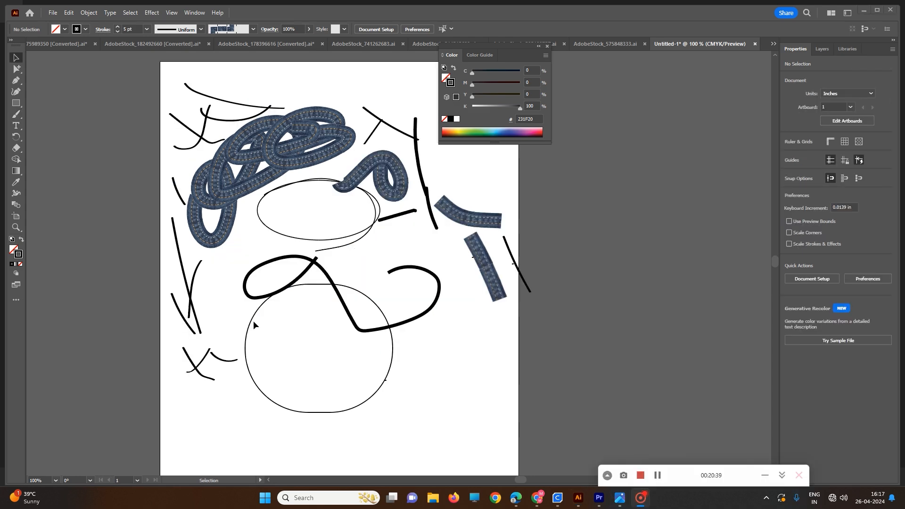
Step: Paint a denim seam loop about 2.4 by 2.2 in over the rounded rectangle's upper-left part, and change its brush to Basic
{"action": "left_click", "coordinate": [17, 117]}
{"action": "mouse_move", "coordinate": [232, 250]}
{"action": "left_mouse_down"}
{"action": "mouse_move", "coordinate": [228, 297]}
{"action": "mouse_move", "coordinate": [241, 321]}
{"action": "mouse_move", "coordinate": [292, 338]}
{"action": "mouse_move", "coordinate": [307, 303]}
{"action": "mouse_move", "coordinate": [295, 268]}
{"action": "mouse_move", "coordinate": [256, 262]}
{"action": "mouse_move", "coordinate": [204, 325]}
{"action": "mouse_move", "coordinate": [244, 348]}
{"action": "left_mouse_up"}
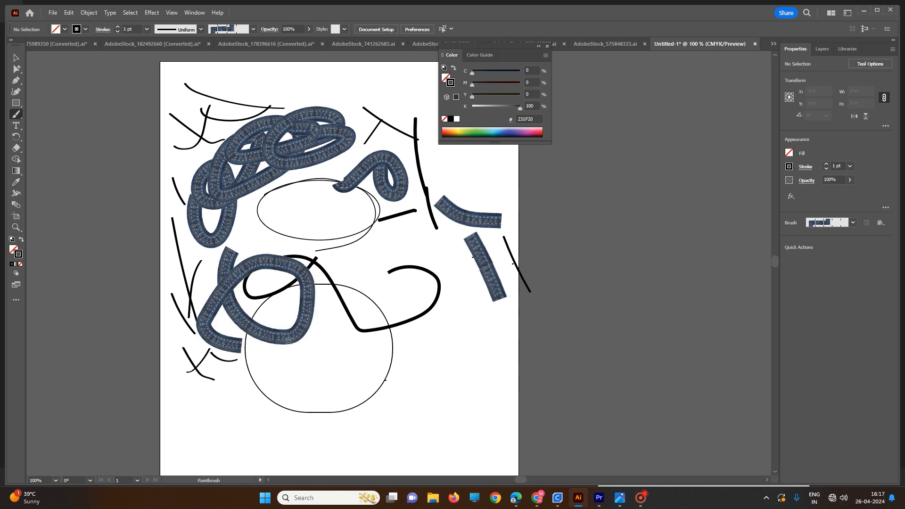
{"action": "left_click", "coordinate": [16, 58]}
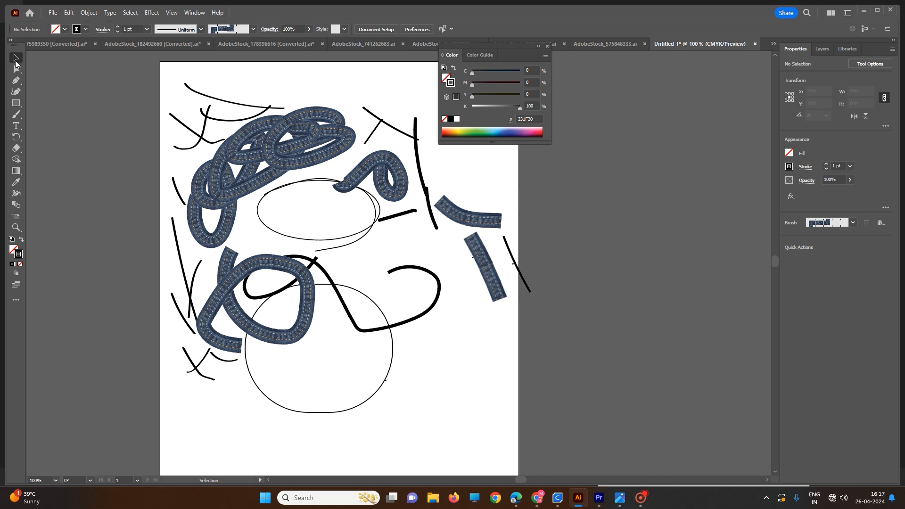
{"action": "left_click", "coordinate": [238, 309]}
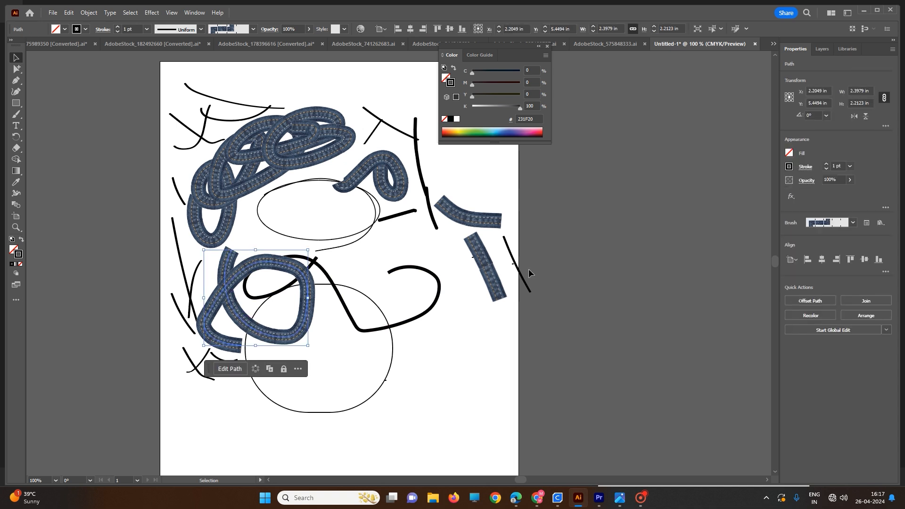
{"action": "left_click", "coordinate": [853, 222]}
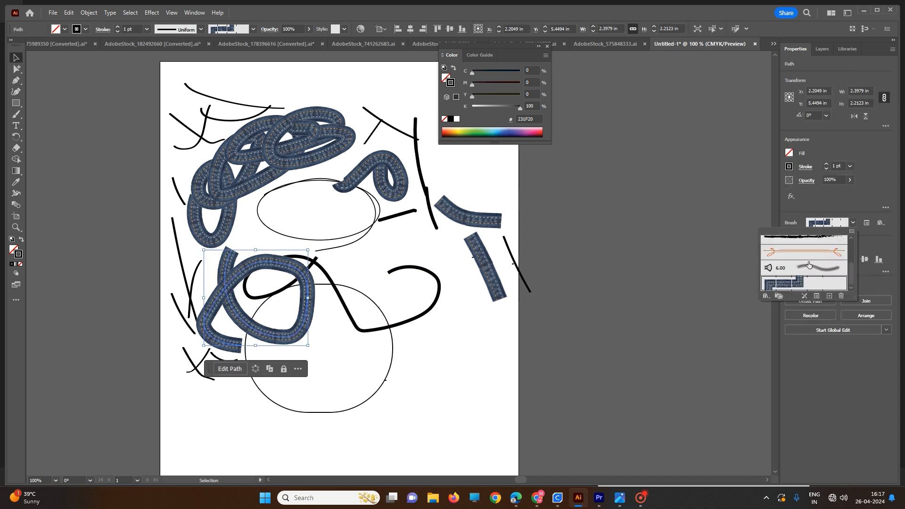
{"action": "scroll", "coordinate": [801, 268], "scroll_direction": "up", "scroll_amount": 3}
{"action": "left_click", "coordinate": [793, 272]}
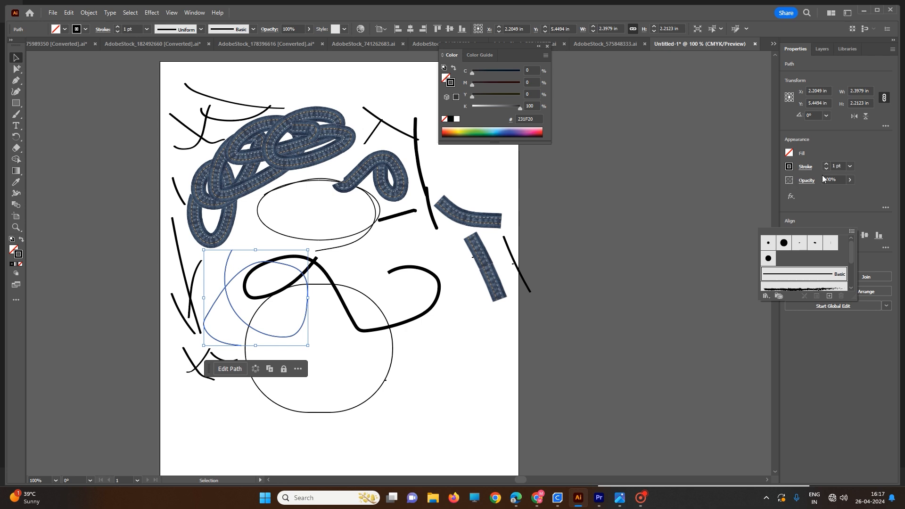
Step: Try a yellow fill on the selected loop, and set its fill to the red swatch
{"action": "left_click", "coordinate": [791, 154]}
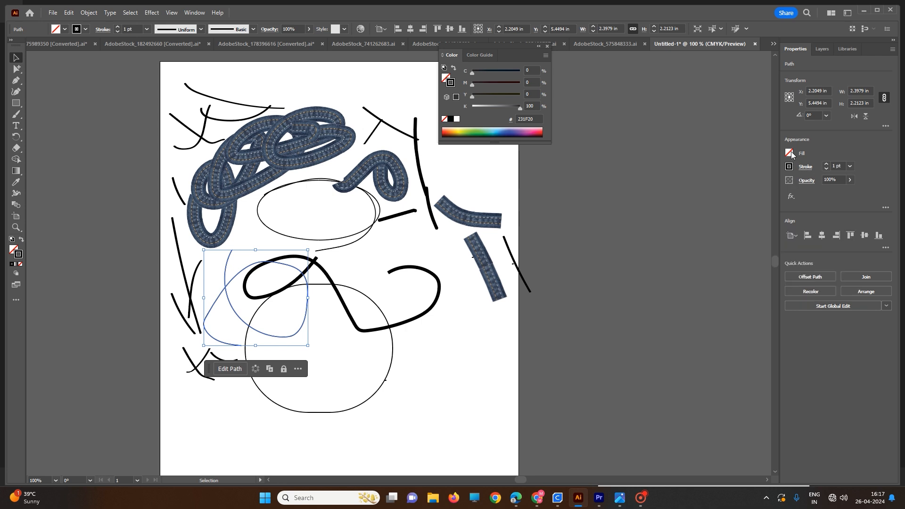
{"action": "left_click", "coordinate": [790, 153]}
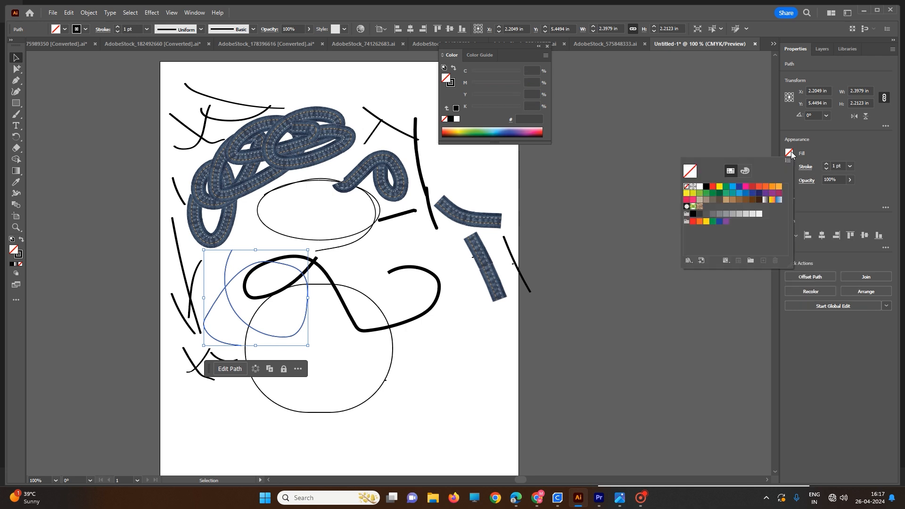
{"action": "left_click", "coordinate": [719, 188]}
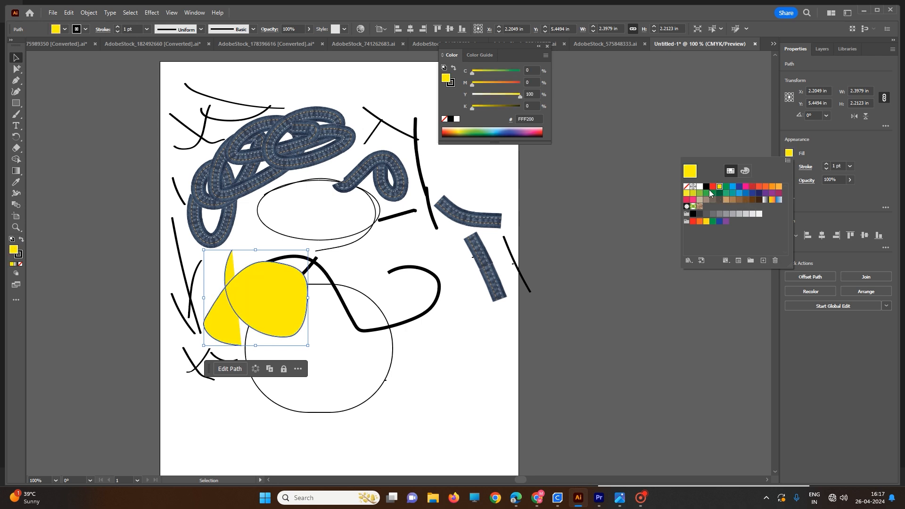
{"action": "left_click", "coordinate": [707, 187]}
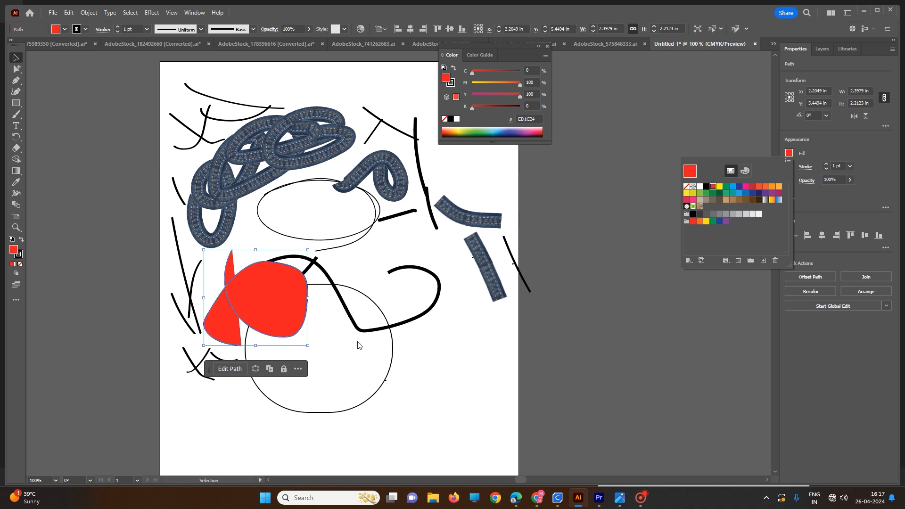
Step: Select the large denim scribble, try the C=15 M=100 Y=90 K=10 red fill, and set its fill to purple
{"action": "left_click", "coordinate": [293, 220]}
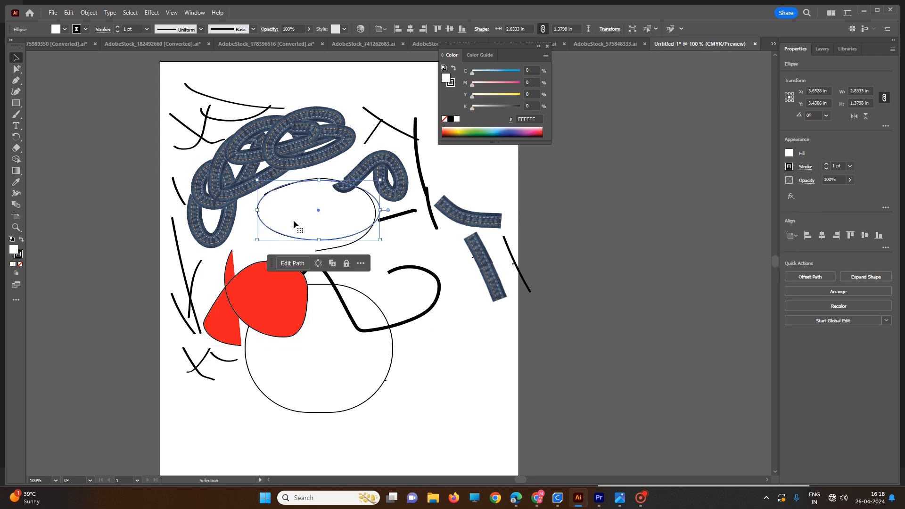
{"action": "left_click", "coordinate": [276, 158]}
{"action": "left_click", "coordinate": [788, 153]}
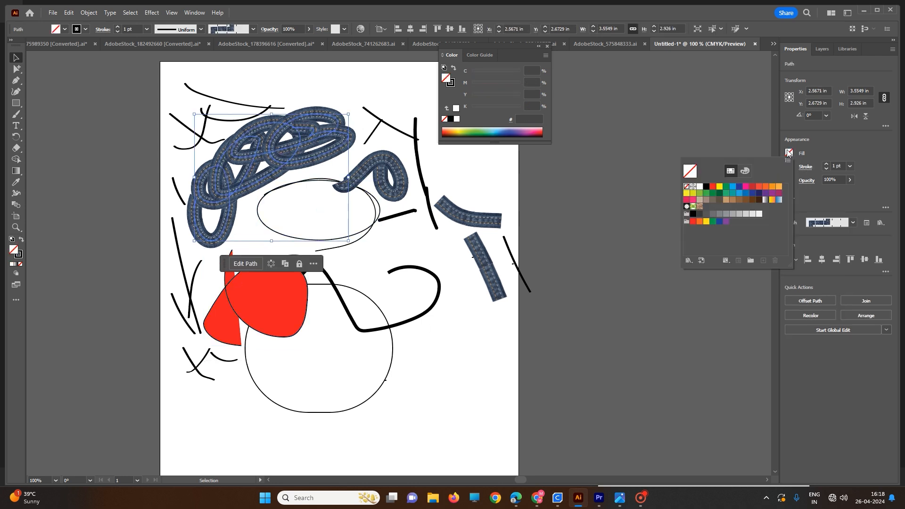
{"action": "left_click", "coordinate": [752, 187]}
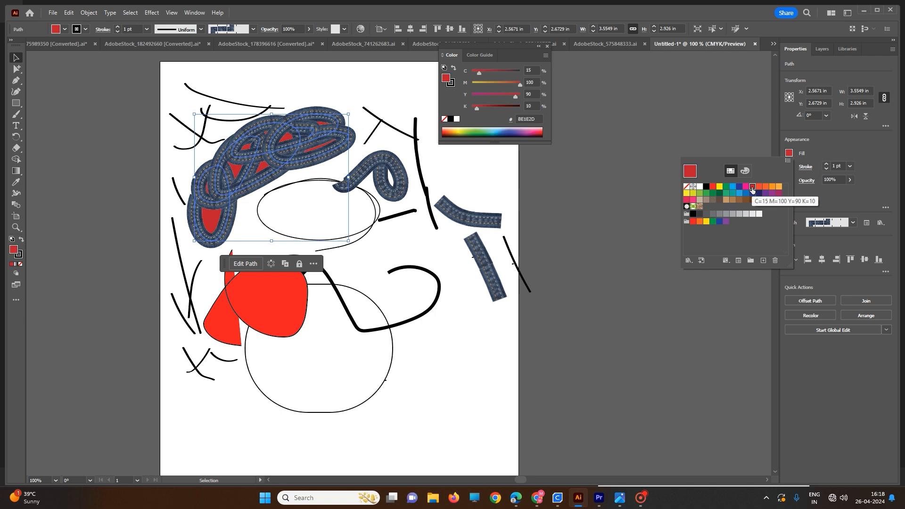
{"action": "left_click", "coordinate": [726, 221]}
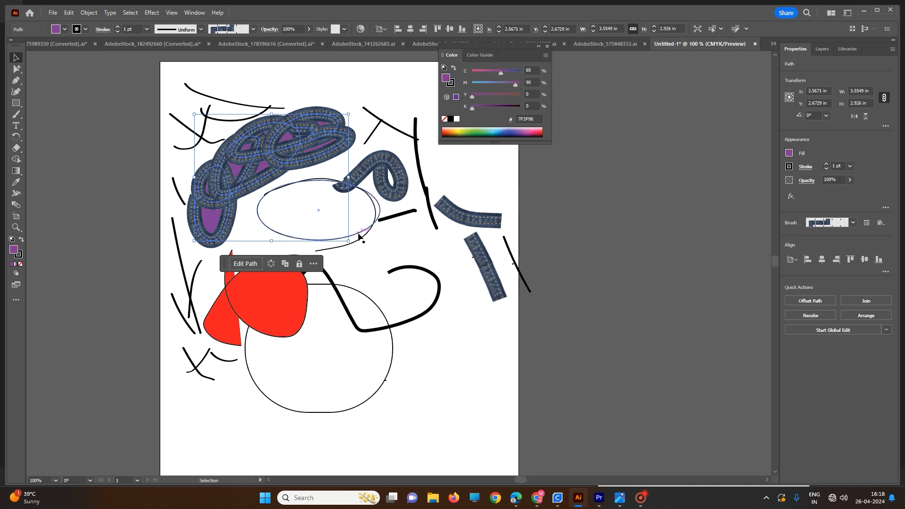
{"action": "left_click", "coordinate": [641, 499]}
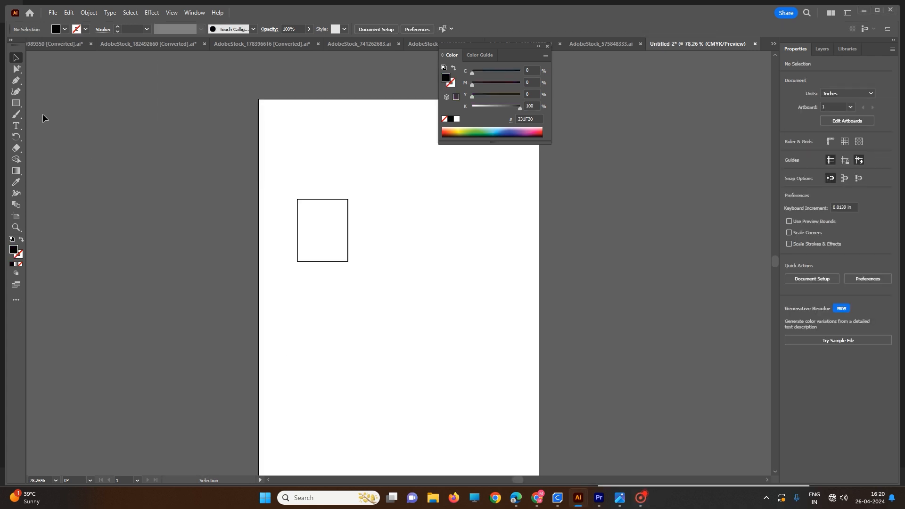
Step: Add the point text "HELL" just below the small rectangle with the Type tool
{"action": "left_click", "coordinate": [15, 126]}
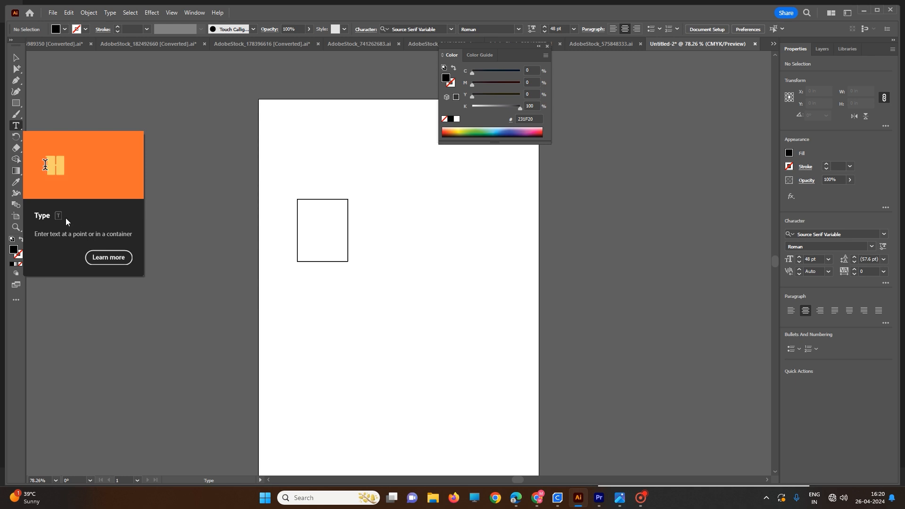
{"action": "left_click", "coordinate": [352, 283]}
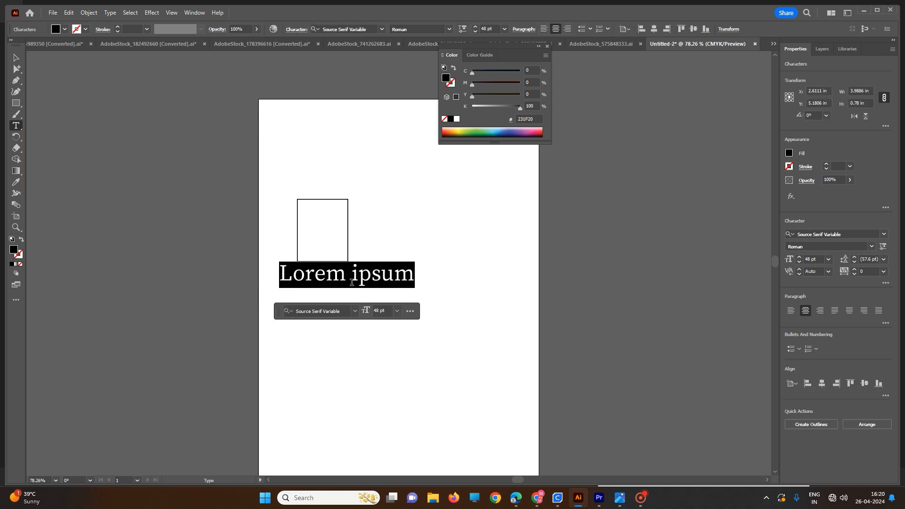
{"action": "type", "text": "HE"}
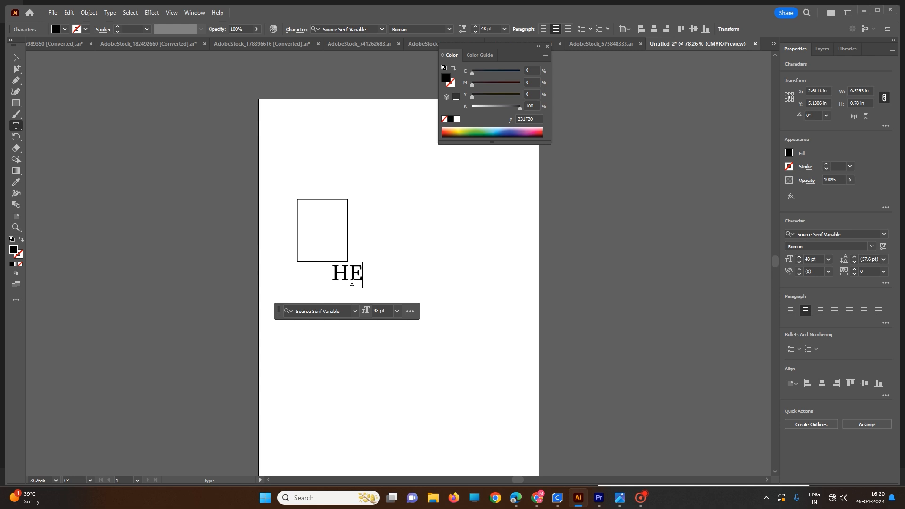
{"action": "type", "text": "LL"}
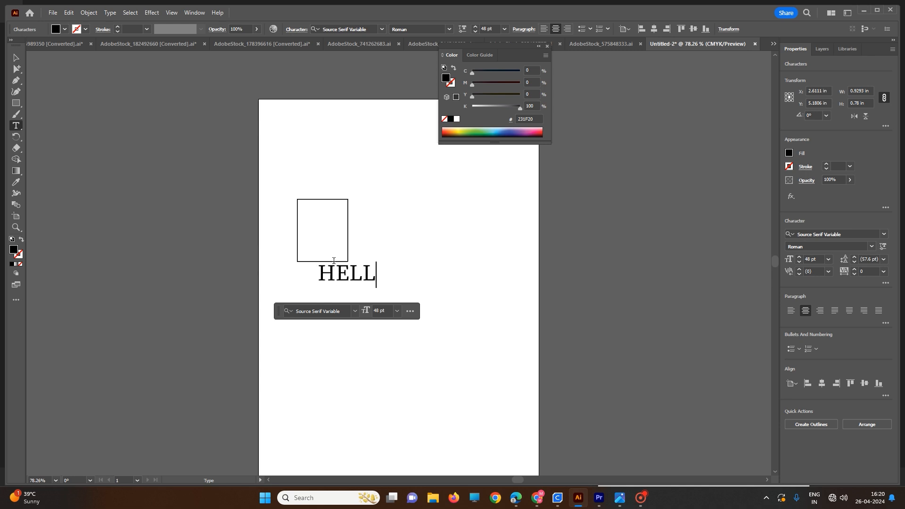
Step: Set the font size of the whole HELL text to 72 pt
{"action": "left_click_drag", "start_coordinate": [319, 275], "coordinate": [390, 302]}
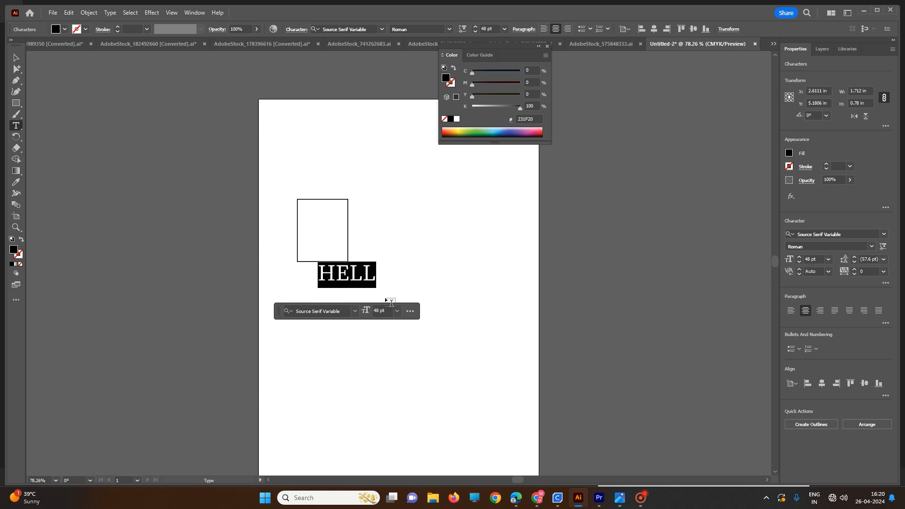
{"action": "left_click", "coordinate": [397, 310]}
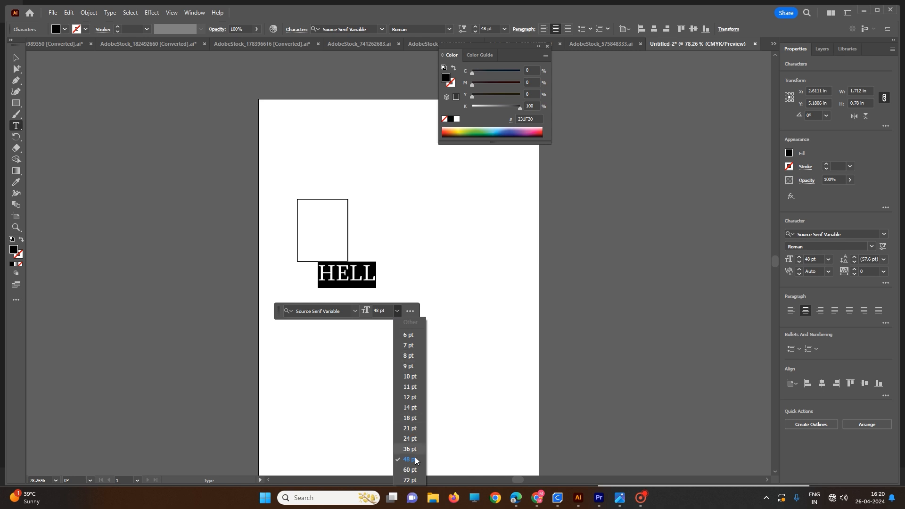
{"action": "left_click", "coordinate": [410, 480]}
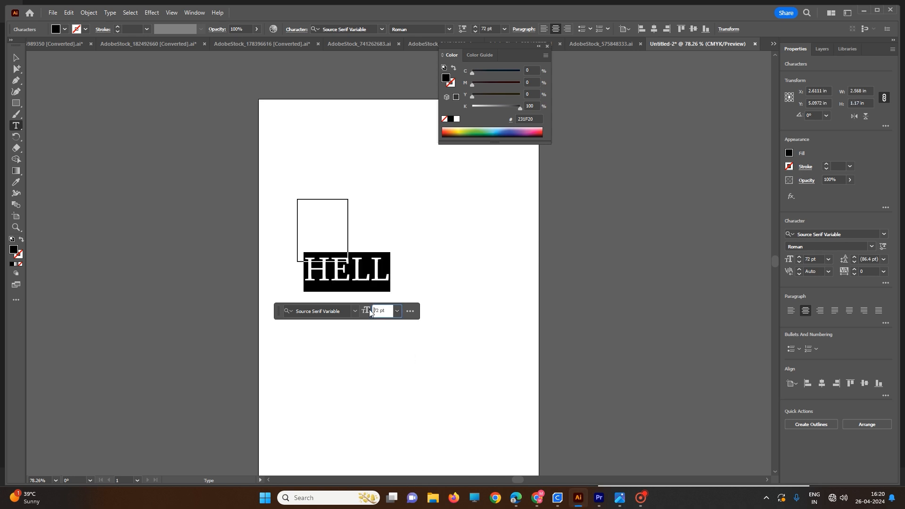
Step: Try the Bauhaus 93 font on the HELL text, and set its font to Source Code Variable
{"action": "left_click", "coordinate": [355, 311]}
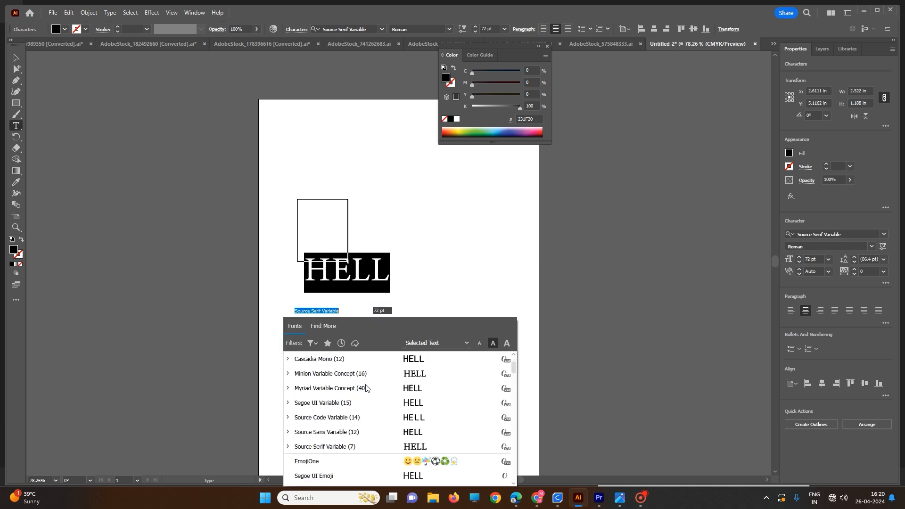
{"action": "scroll", "coordinate": [351, 427], "scroll_direction": "down", "scroll_amount": 5}
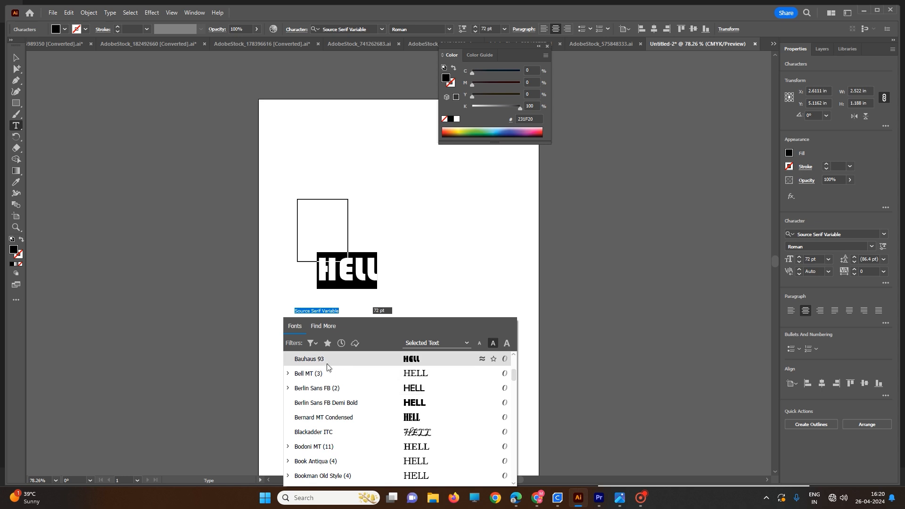
{"action": "left_click", "coordinate": [327, 364]}
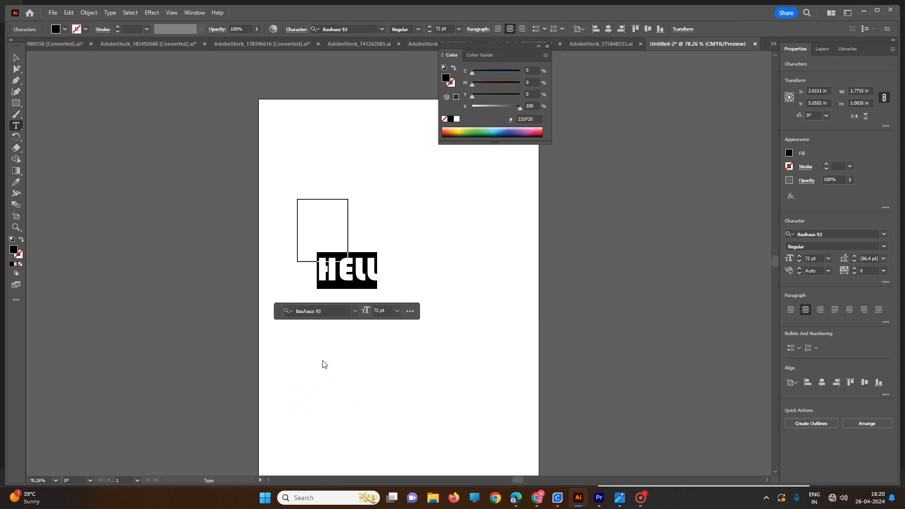
{"action": "left_click", "coordinate": [357, 313]}
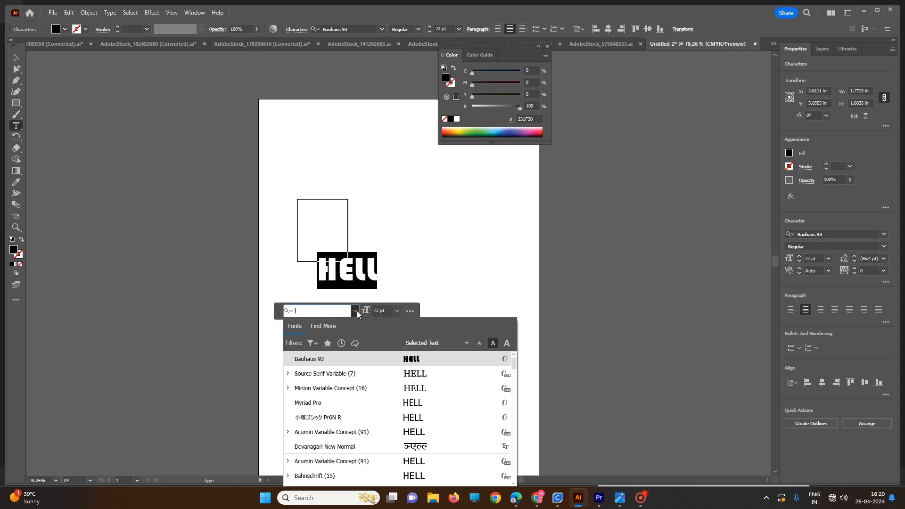
{"action": "scroll", "coordinate": [360, 400], "scroll_direction": "down", "scroll_amount": 3}
{"action": "left_click", "coordinate": [357, 431]}
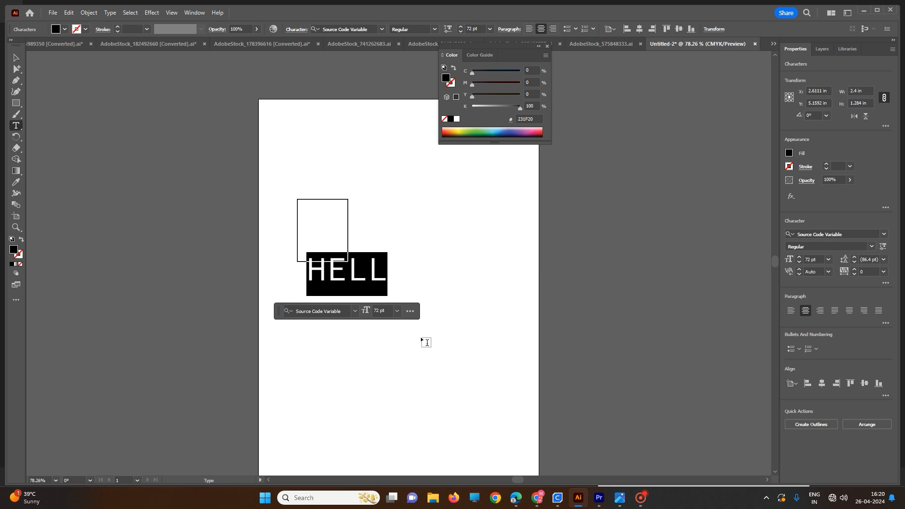
Step: Append the letter O in Bauhaus 93 to the end of the HELL text
{"action": "left_click", "coordinate": [387, 267]}
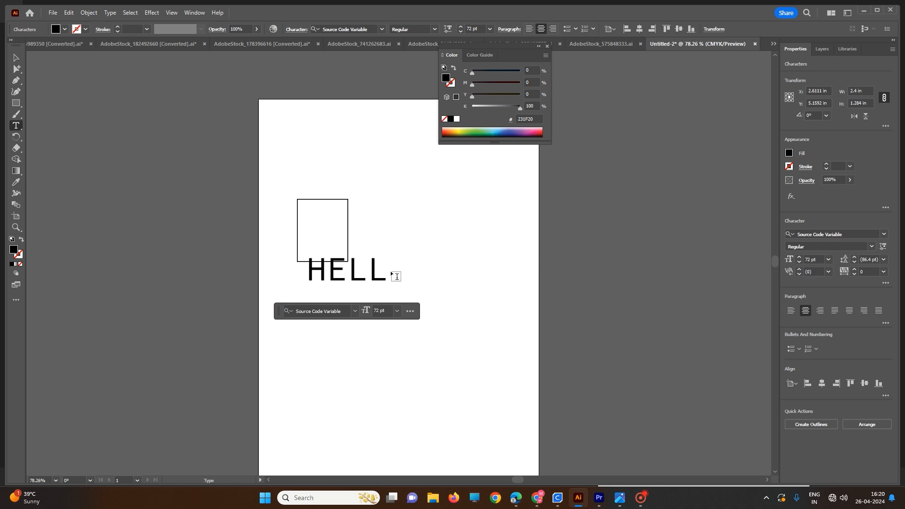
{"action": "left_click", "coordinate": [354, 311]}
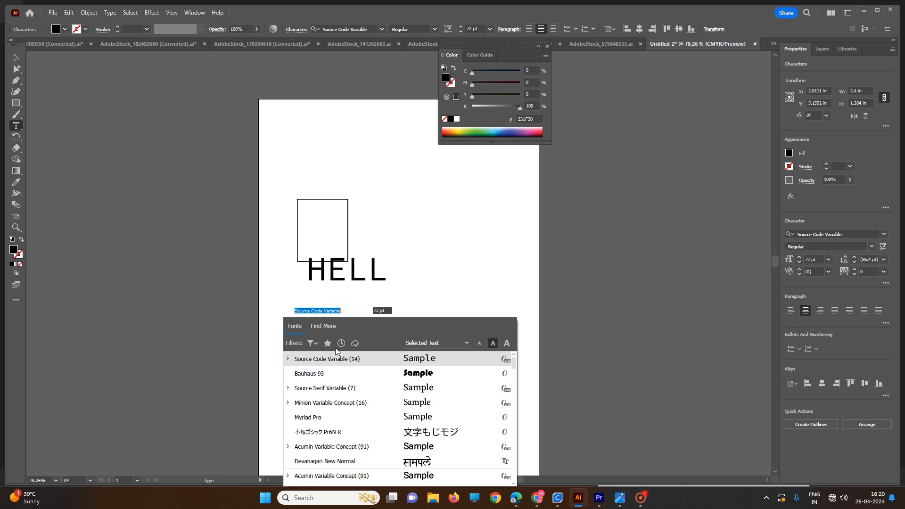
{"action": "left_click", "coordinate": [342, 374]}
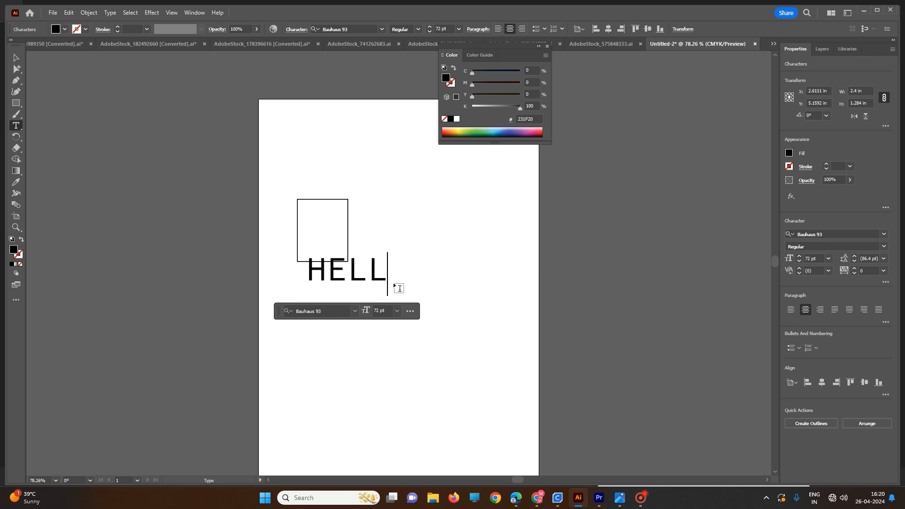
{"action": "type", "text": "O"}
Step: Remove the appended letter O from the end of the text
{"action": "left_click_drag", "start_coordinate": [404, 265], "coordinate": [276, 265]}
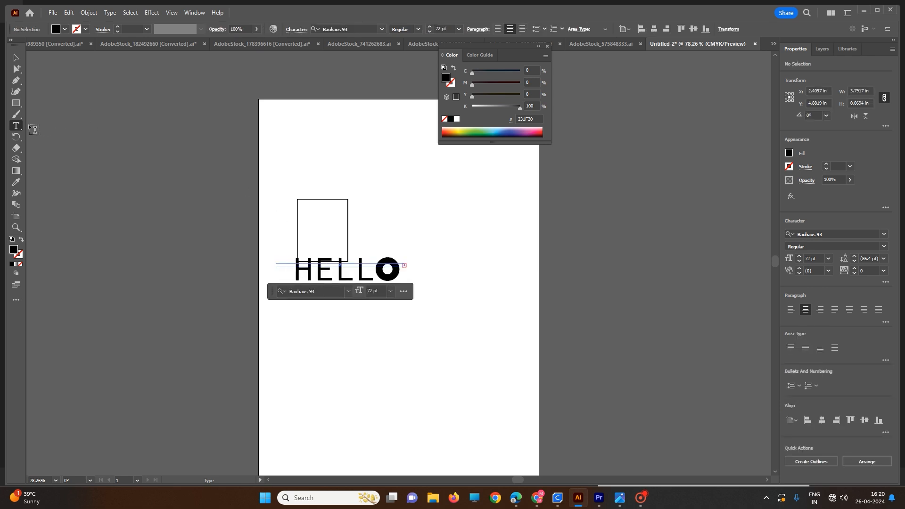
{"action": "left_click", "coordinate": [352, 264]}
{"action": "left_click", "coordinate": [334, 275]}
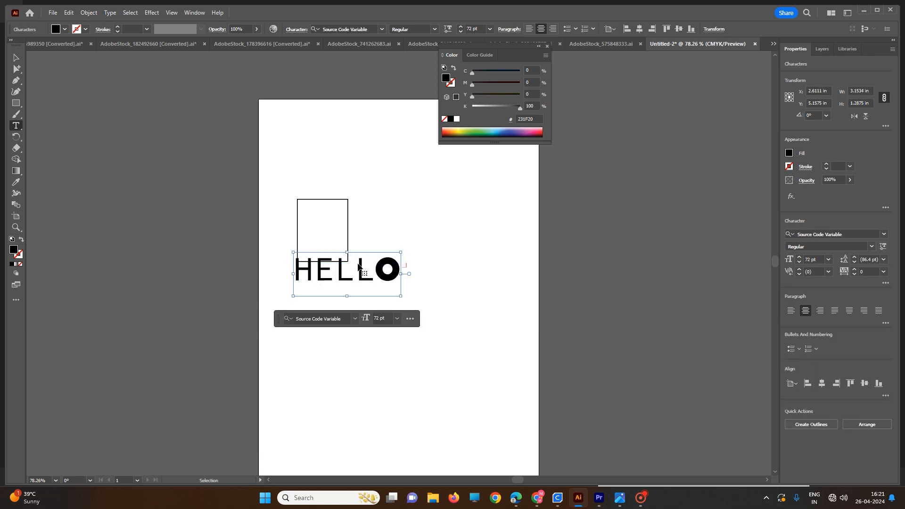
{"action": "key", "text": "BackSpace"}
Step: Select the whole HELL text and set its fill to the C=15 M=100 Y=90 K=10 red swatch
{"action": "double_click", "coordinate": [323, 267]}
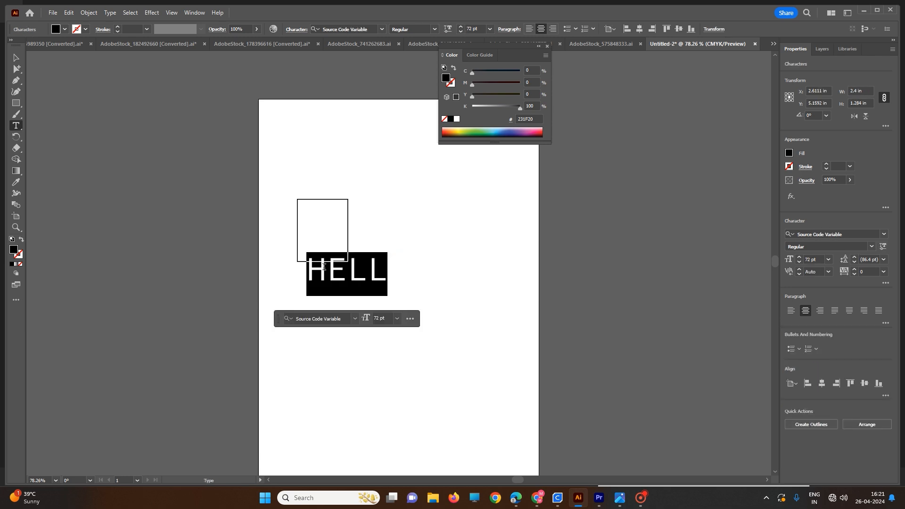
{"action": "left_click", "coordinate": [788, 153]}
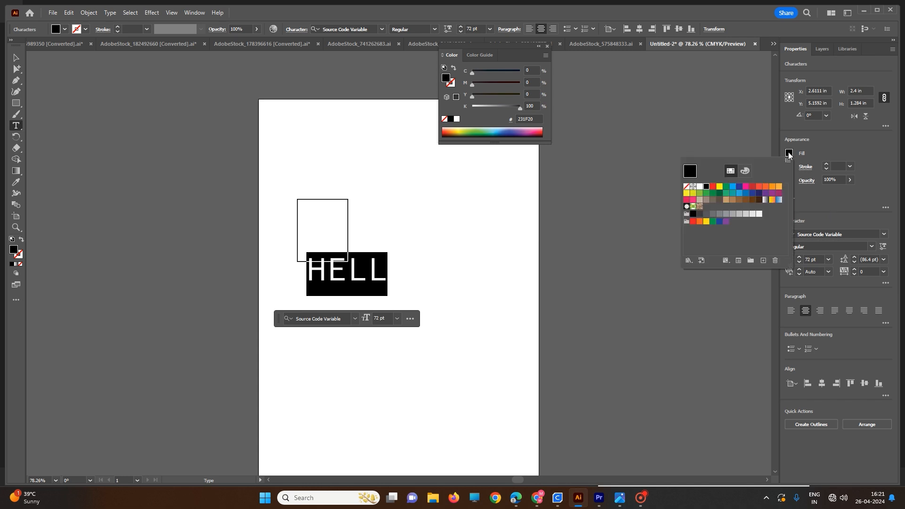
{"action": "left_click", "coordinate": [759, 187]}
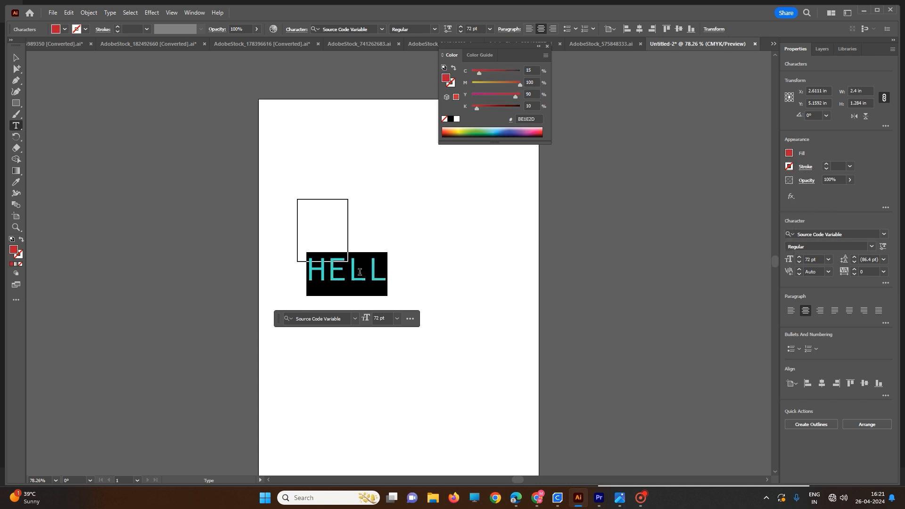
Step: Try a None fill on the HELL text, look through the stroke weight presets, and undo the fill change
{"action": "left_click", "coordinate": [789, 153]}
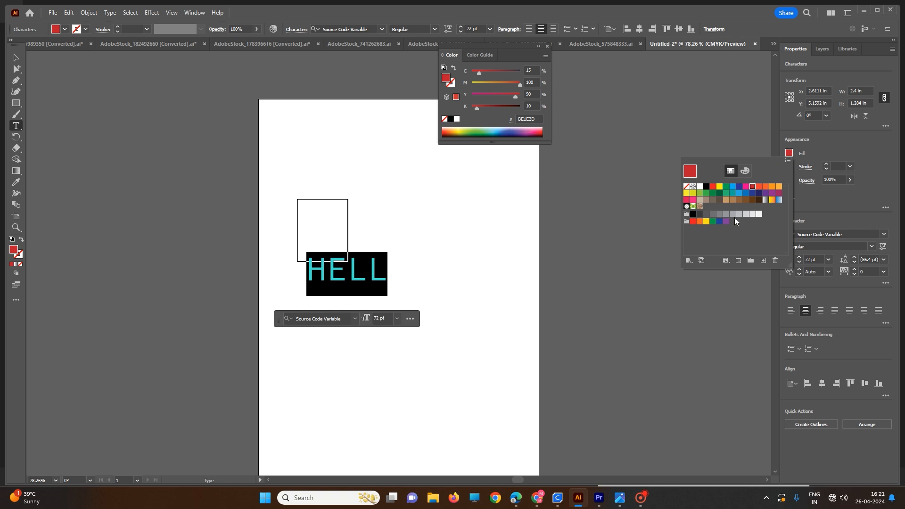
{"action": "left_click", "coordinate": [686, 186]}
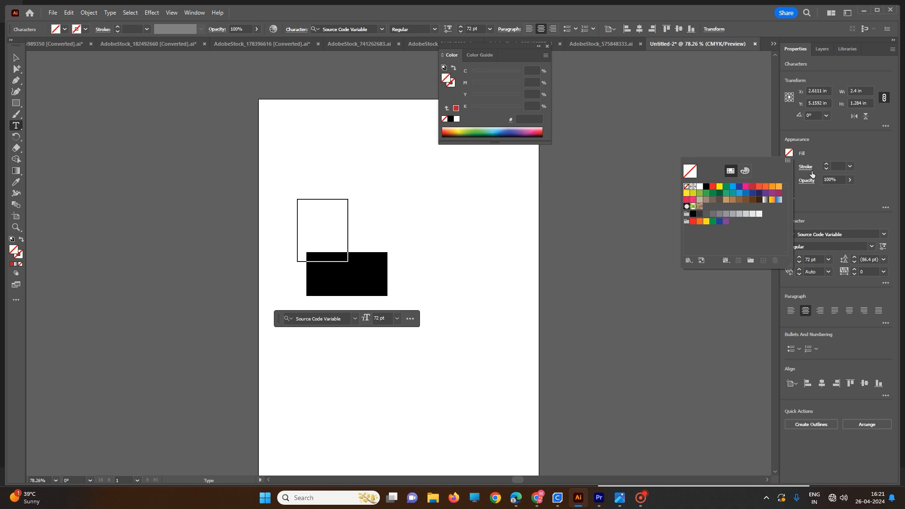
{"action": "left_click", "coordinate": [850, 166]}
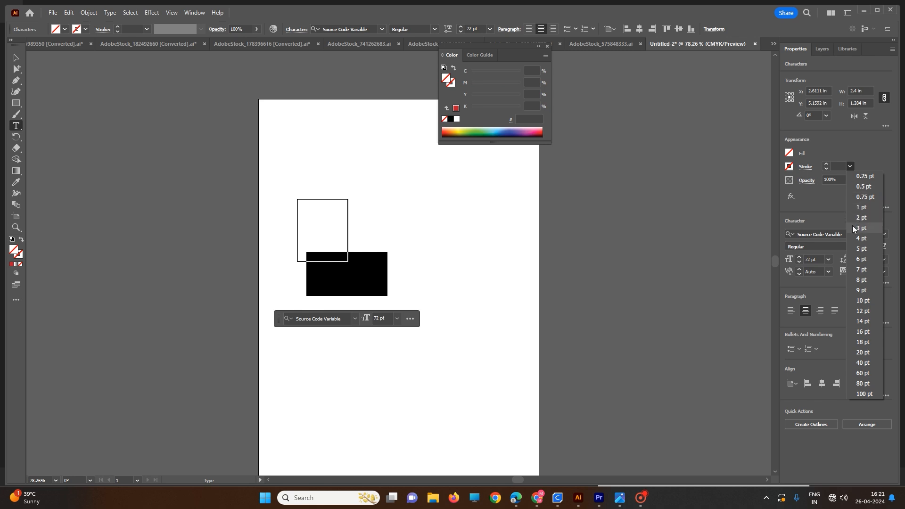
{"action": "left_click", "coordinate": [869, 152]}
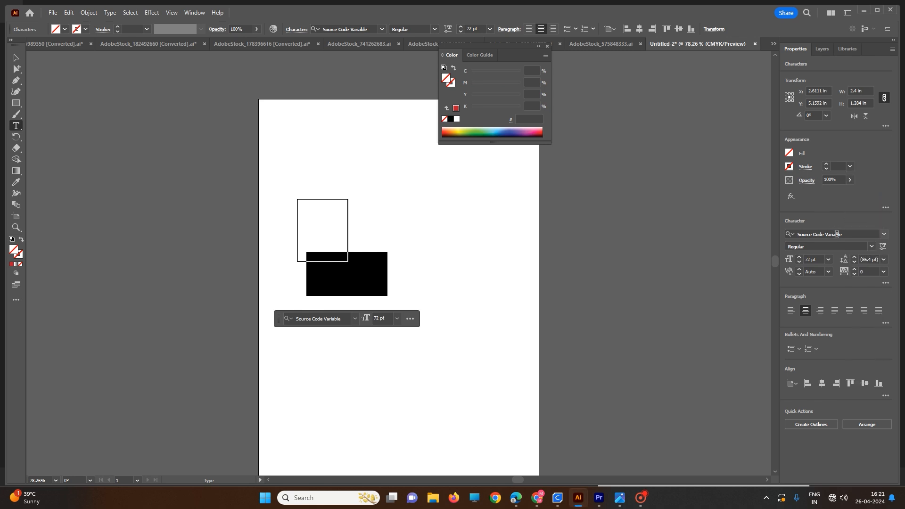
{"action": "left_click", "coordinate": [822, 314]}
{"action": "key", "text": "ctrl+z"}
{"action": "key", "text": "ctrl+z"}
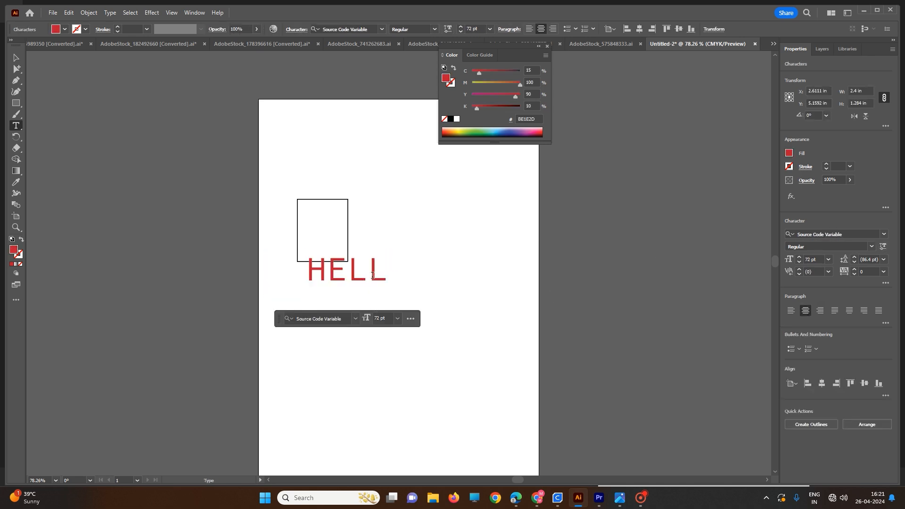
Step: Try right, left, center and the justified paragraph alignments on the HELL text, ending with all lines justified
{"action": "left_click_drag", "start_coordinate": [310, 269], "coordinate": [398, 269]}
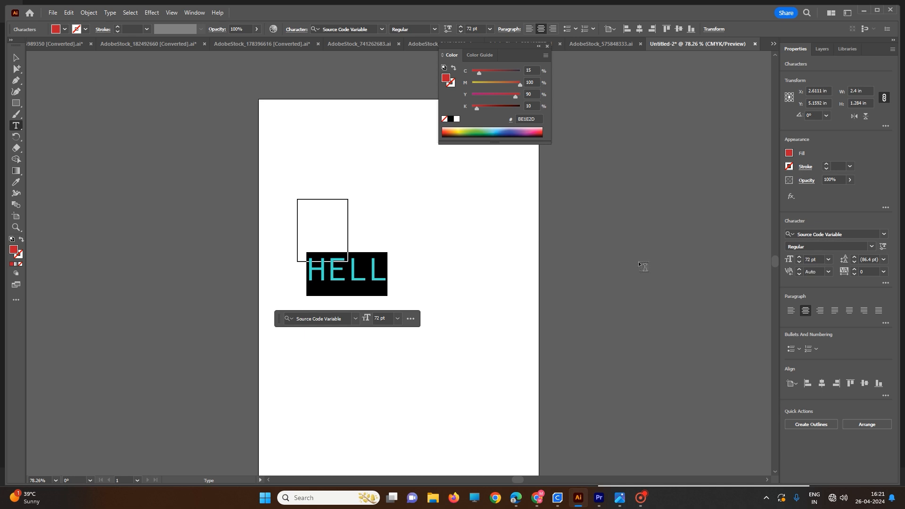
{"action": "left_click", "coordinate": [820, 310]}
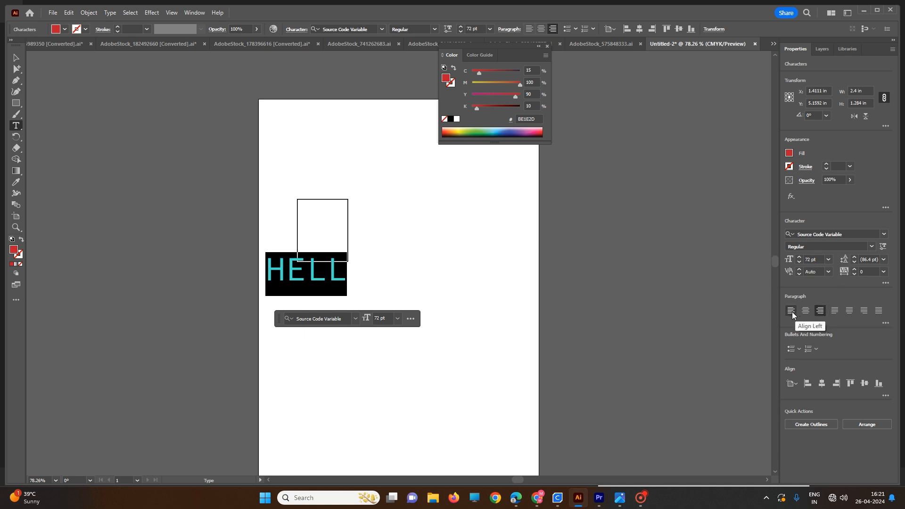
{"action": "left_click", "coordinate": [792, 311]}
{"action": "left_click", "coordinate": [805, 311]}
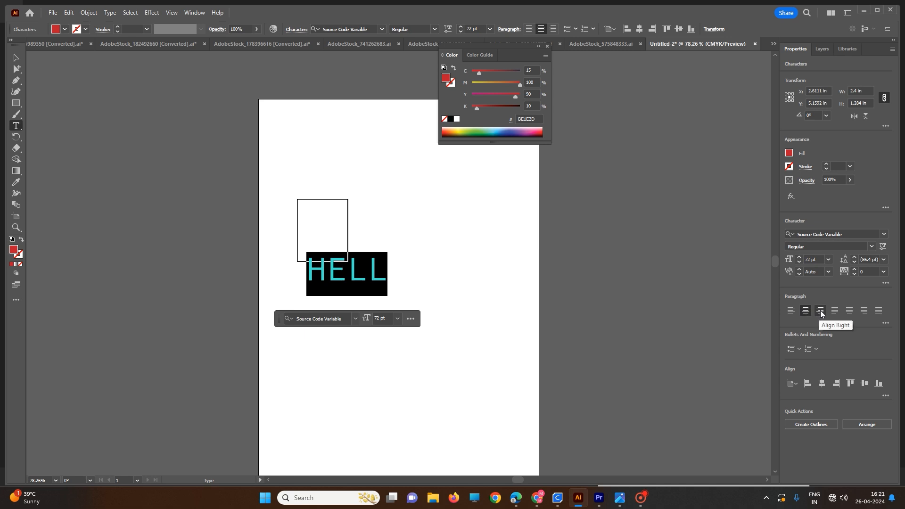
{"action": "left_click", "coordinate": [820, 311]}
{"action": "left_click", "coordinate": [834, 311]}
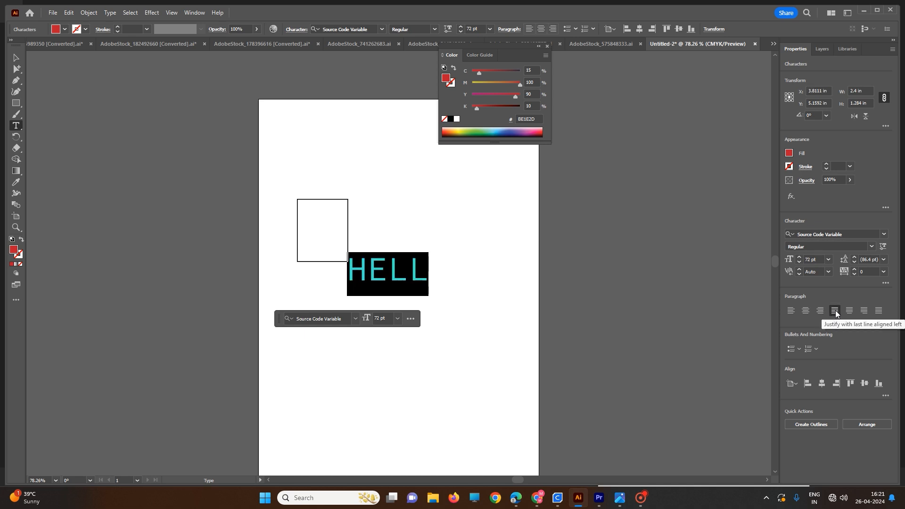
{"action": "left_click", "coordinate": [849, 311]}
{"action": "left_click", "coordinate": [864, 311]}
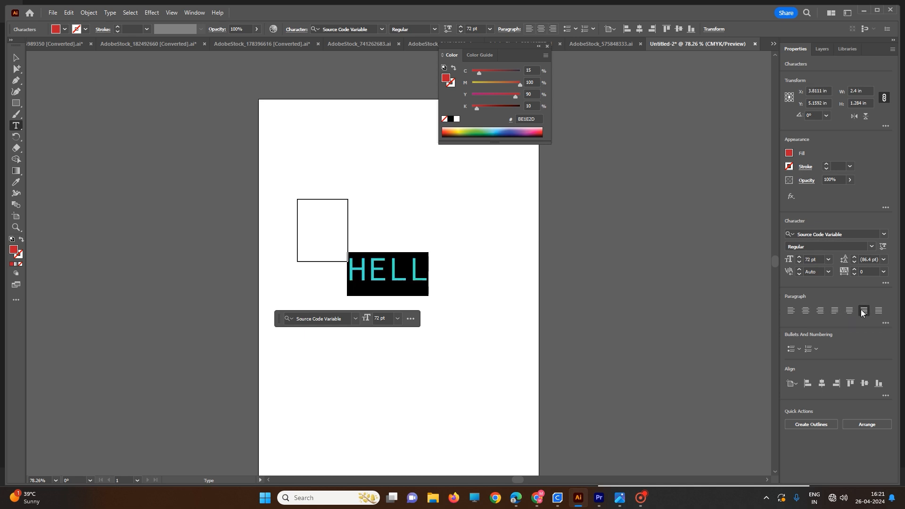
{"action": "left_click", "coordinate": [878, 310]}
Step: Enlarge the rectangle from its lower-right corner to about 5.82 by 4.49 in so that it surrounds the HELL text
{"action": "left_click", "coordinate": [16, 57]}
{"action": "left_click_drag", "start_coordinate": [174, 141], "coordinate": [487, 302]}
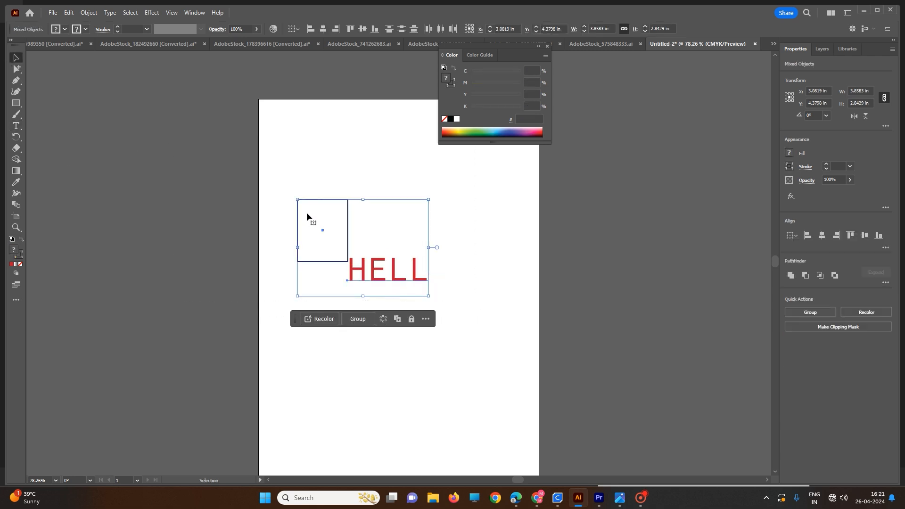
{"action": "left_click", "coordinate": [291, 269]}
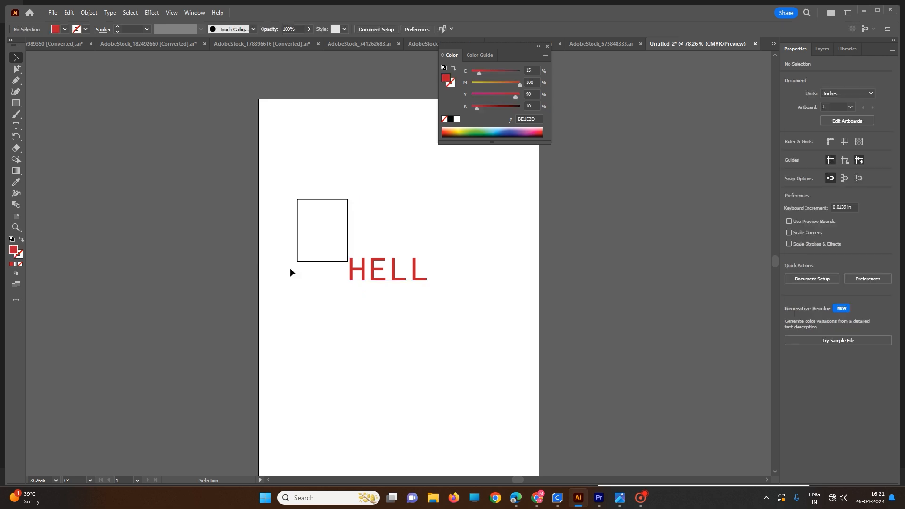
{"action": "left_click", "coordinate": [347, 261]}
{"action": "left_click_drag", "start_coordinate": [348, 262], "coordinate": [494, 351]}
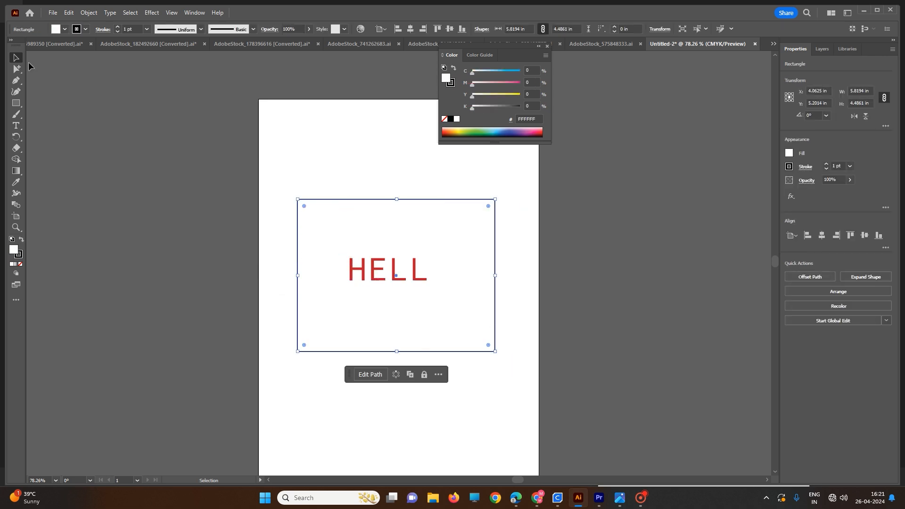
Step: Select the rectangle and the HELL text together and align them to the horizontal center
{"action": "left_click_drag", "start_coordinate": [233, 147], "coordinate": [533, 393]}
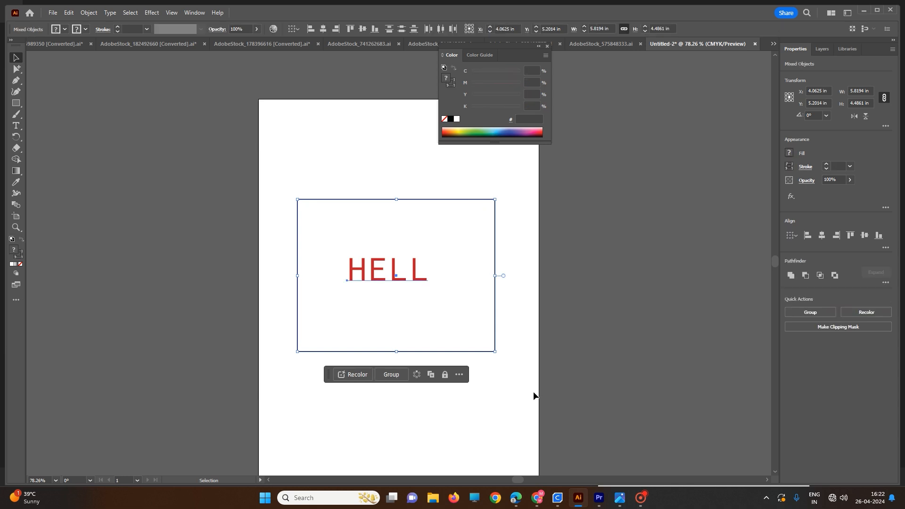
{"action": "left_click", "coordinate": [821, 236]}
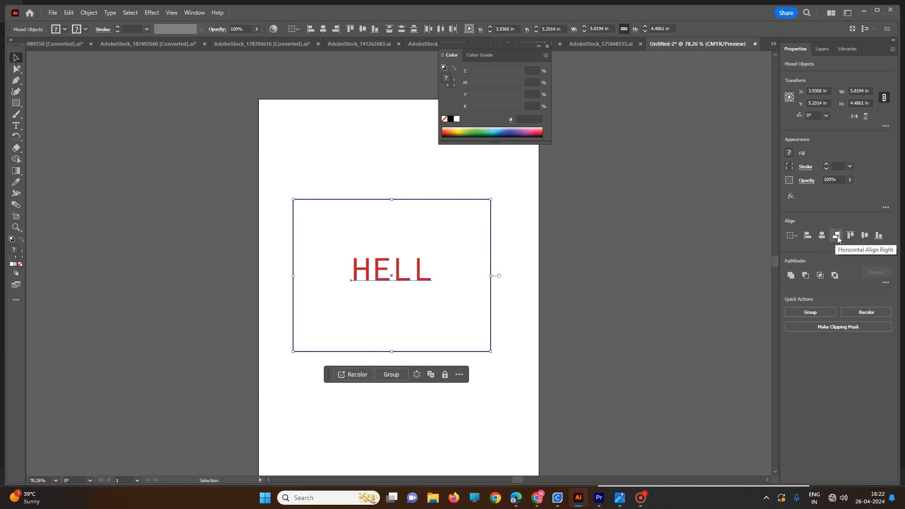
Step: Try the right, top, bottom and left alignments on the rectangle and HELL text, ending with both centered horizontally and vertically
{"action": "left_click", "coordinate": [836, 236]}
{"action": "left_click", "coordinate": [849, 237]}
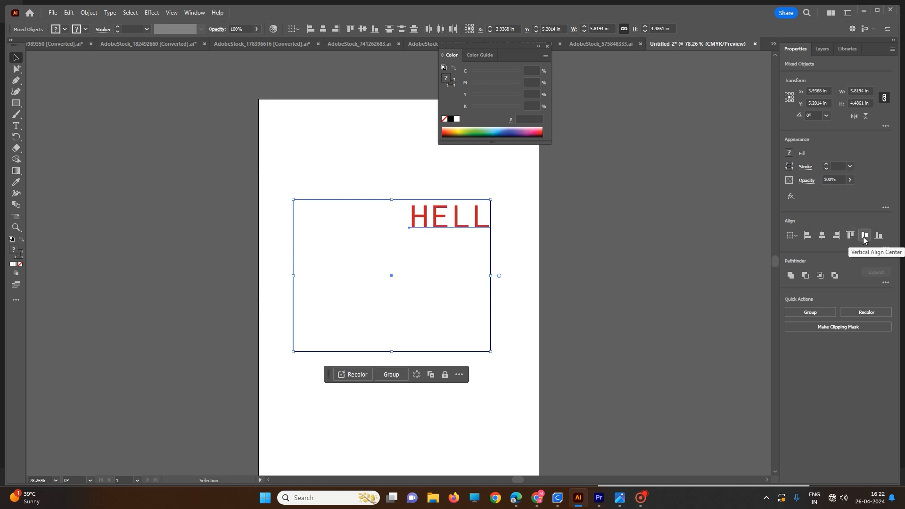
{"action": "left_click", "coordinate": [864, 237]}
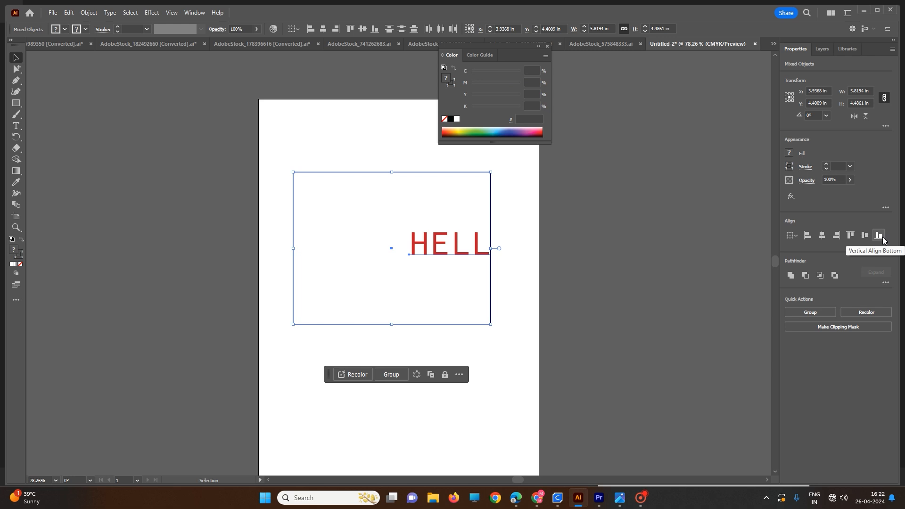
{"action": "left_click", "coordinate": [881, 238]}
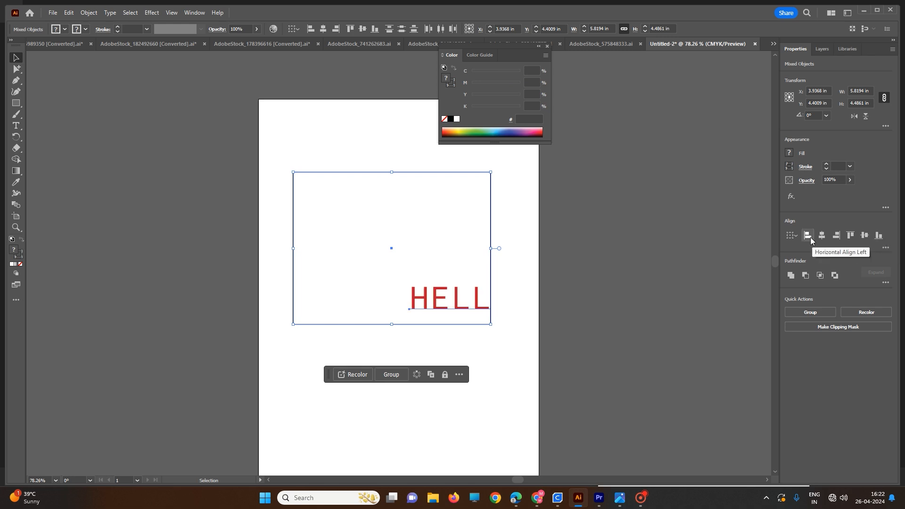
{"action": "left_click", "coordinate": [809, 238]}
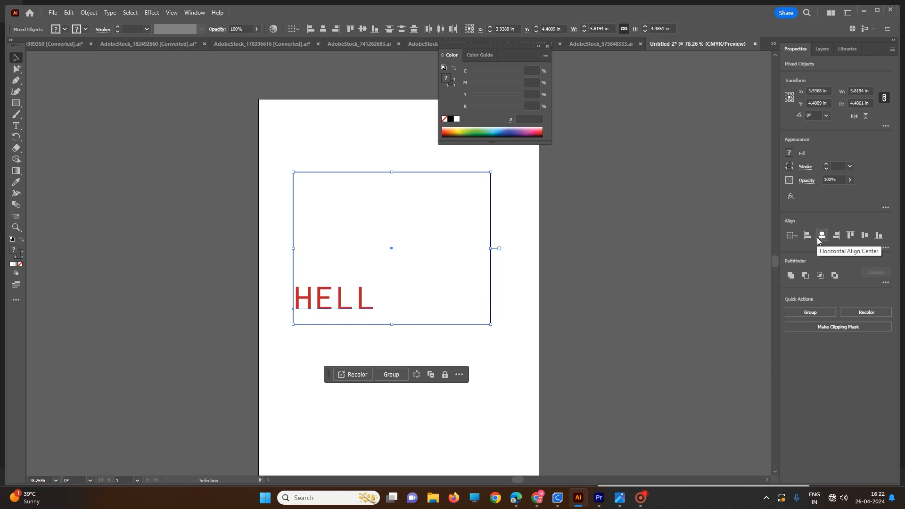
{"action": "left_click", "coordinate": [822, 238]}
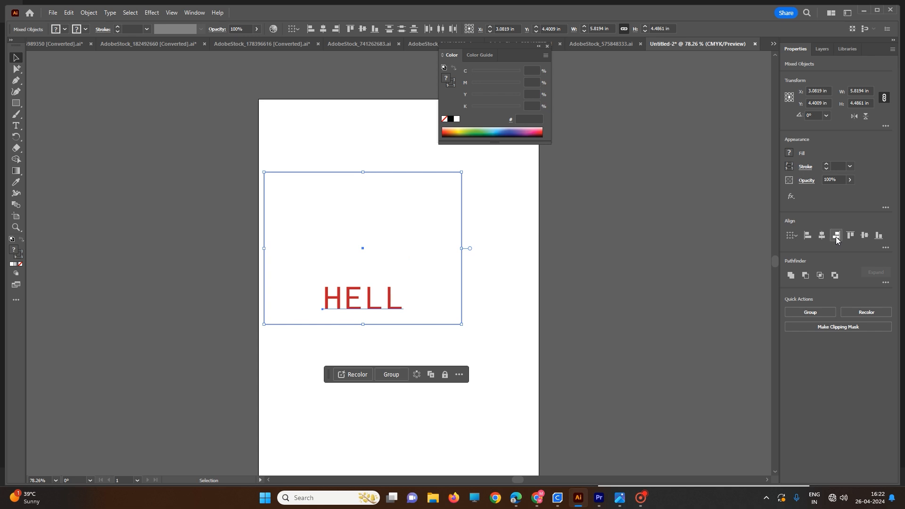
{"action": "left_click", "coordinate": [864, 237]}
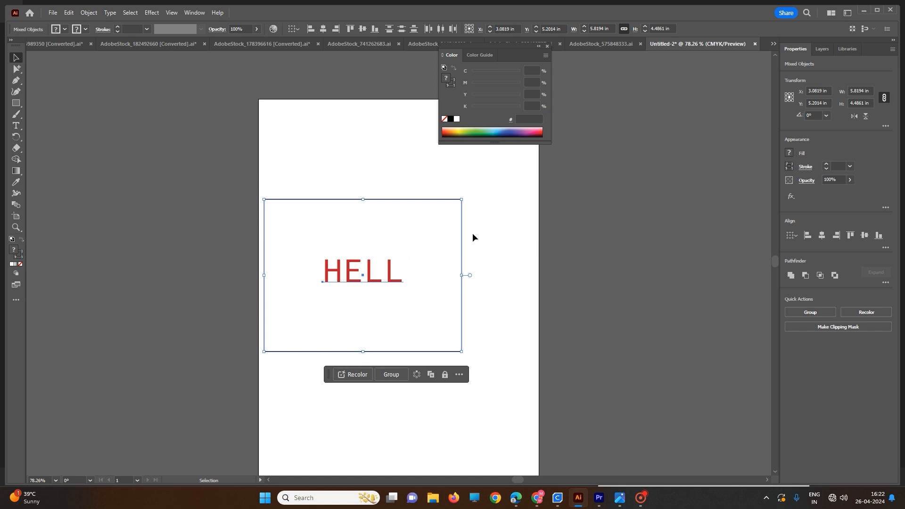
Step: Scale the selected rectangle and HELL text together to about 7.36 by 4.53 in and shift them slightly across the artboard
{"action": "left_click_drag", "start_coordinate": [462, 200], "coordinate": [521, 191]}
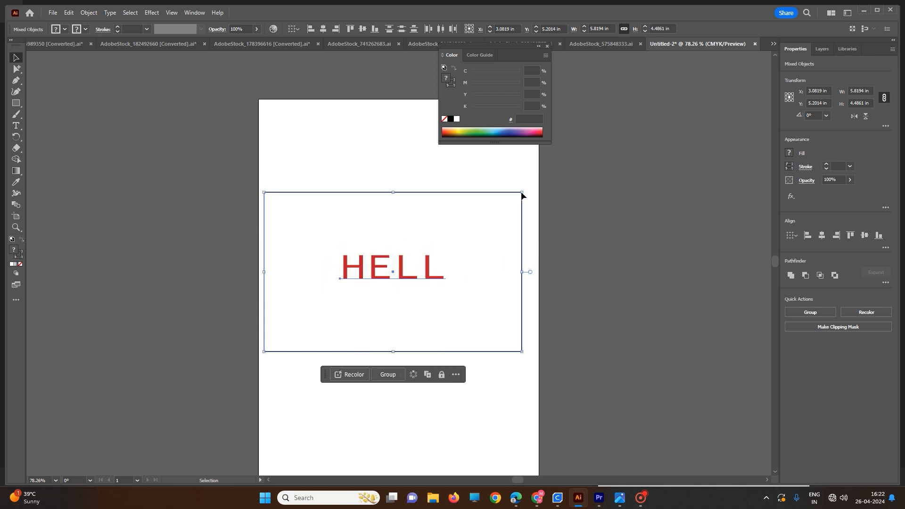
{"action": "left_click", "coordinate": [14, 69]}
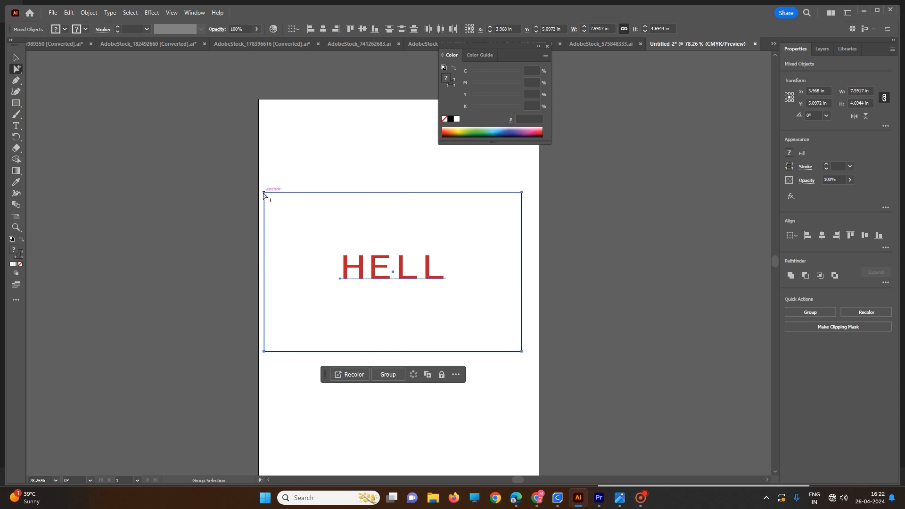
{"action": "left_click_drag", "start_coordinate": [264, 193], "coordinate": [267, 193]}
{"action": "key", "text": "v"}
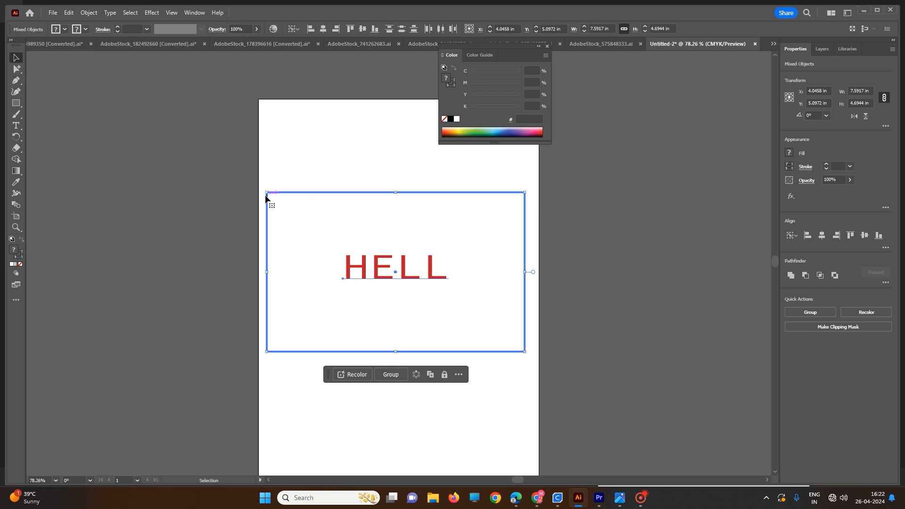
{"action": "mouse_move", "coordinate": [267, 193]}
{"action": "left_mouse_down"}
{"action": "mouse_move", "coordinate": [284, 205]}
{"action": "mouse_move", "coordinate": [258, 183]}
{"action": "mouse_move", "coordinate": [275, 198]}
{"action": "left_mouse_up"}
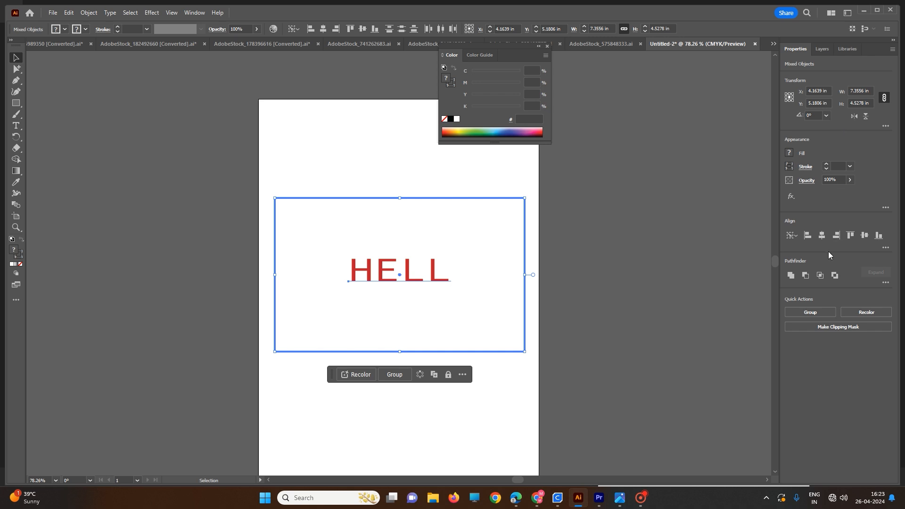
Step: Look through the extra Pathfinder and Transform options, including Scale Corners, and examine the document's layer list
{"action": "left_click", "coordinate": [886, 284]}
{"action": "left_click", "coordinate": [885, 126]}
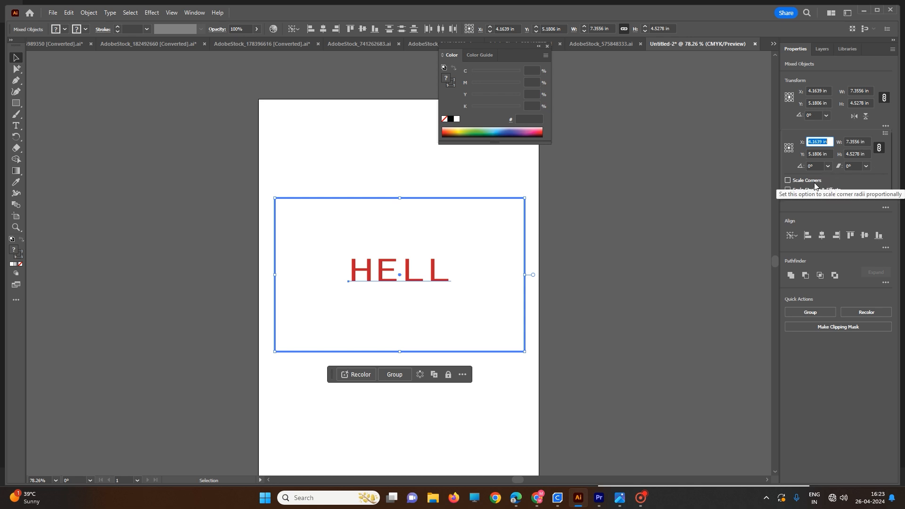
{"action": "left_click", "coordinate": [788, 182]}
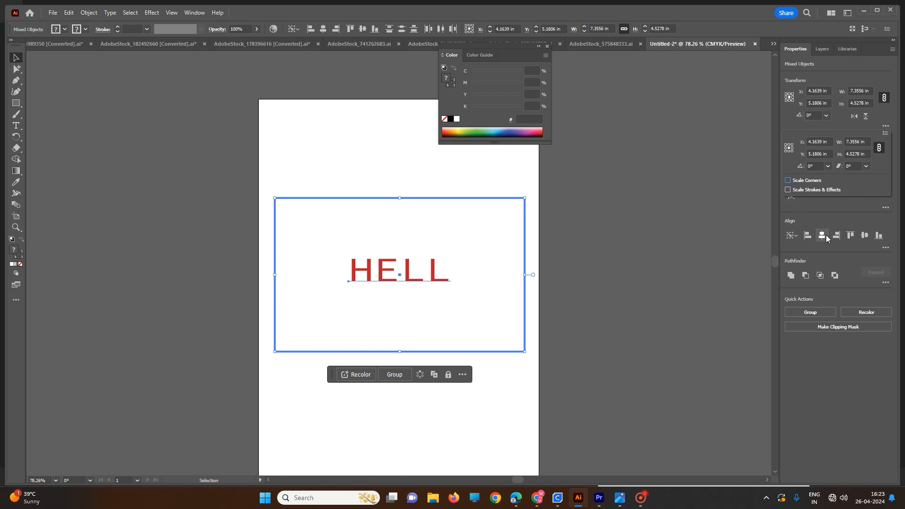
{"action": "left_click", "coordinate": [833, 51]}
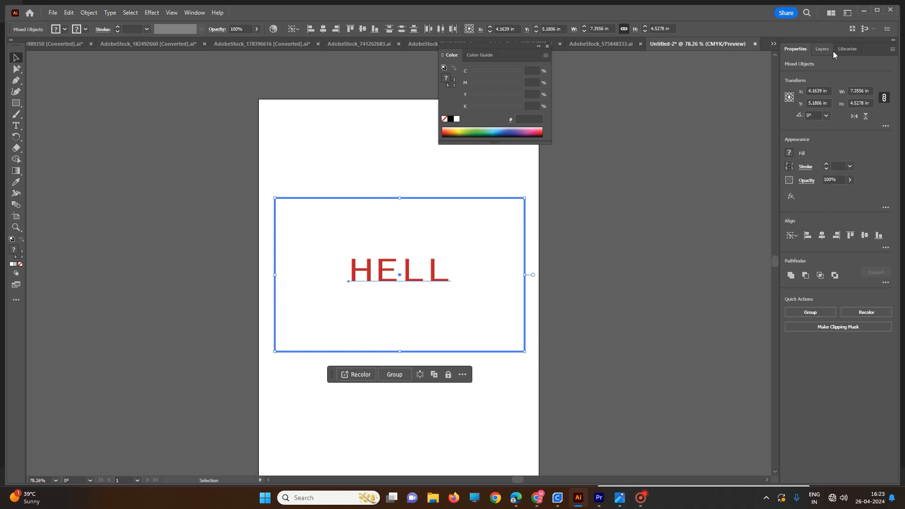
{"action": "left_click", "coordinate": [844, 50]}
{"action": "left_click", "coordinate": [824, 48]}
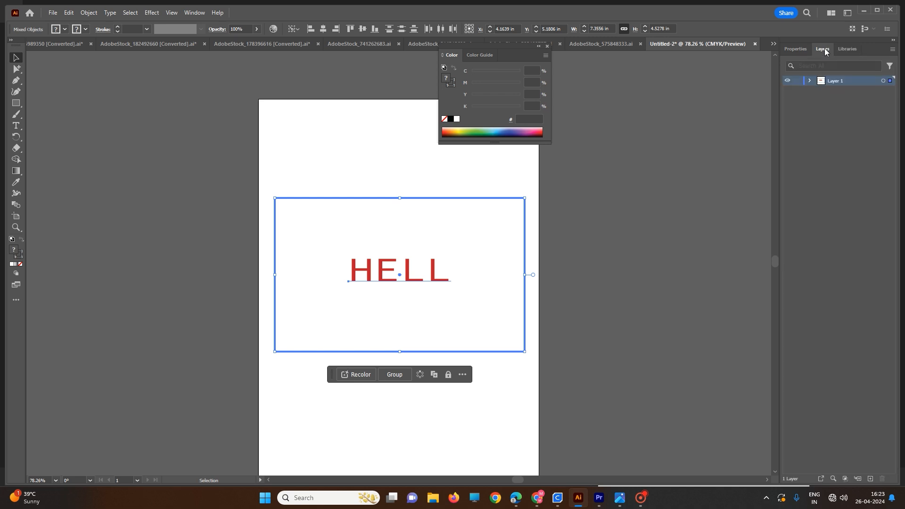
{"action": "left_click", "coordinate": [796, 49]}
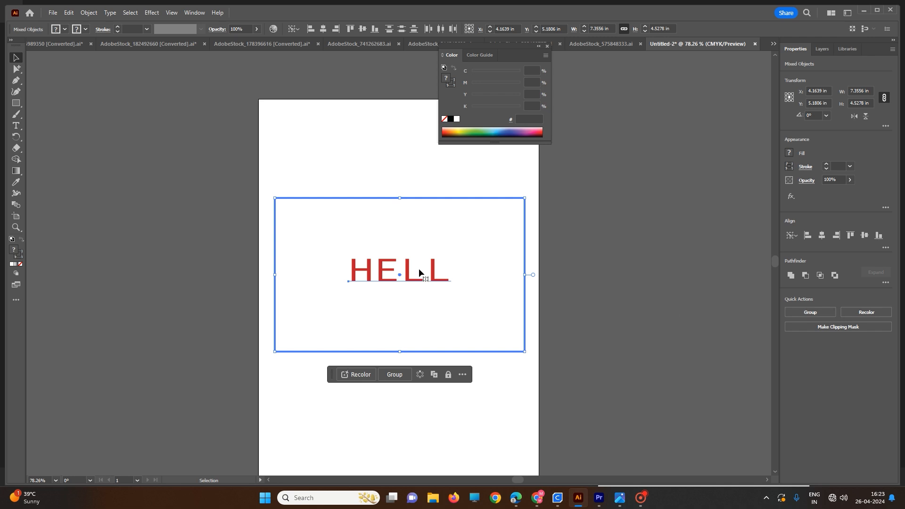
Step: Draw a rectangle above the HELL text with corners rounded to about 0.42 in and enlarge it to about 6.56 by 3.81 in
{"action": "left_click", "coordinate": [295, 177]}
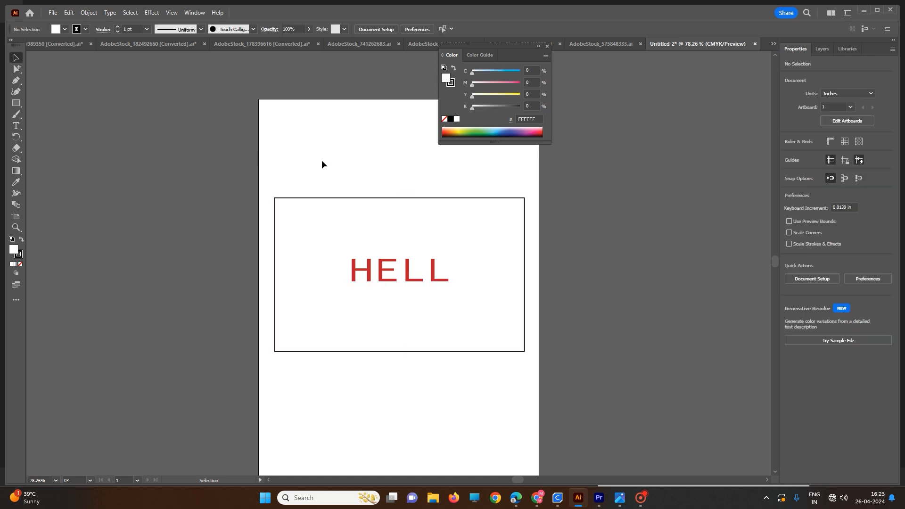
{"action": "left_click", "coordinate": [16, 105]}
{"action": "mouse_move", "coordinate": [285, 113]}
{"action": "left_mouse_down"}
{"action": "mouse_move", "coordinate": [339, 178]}
{"action": "mouse_move", "coordinate": [364, 171]}
{"action": "left_mouse_up"}
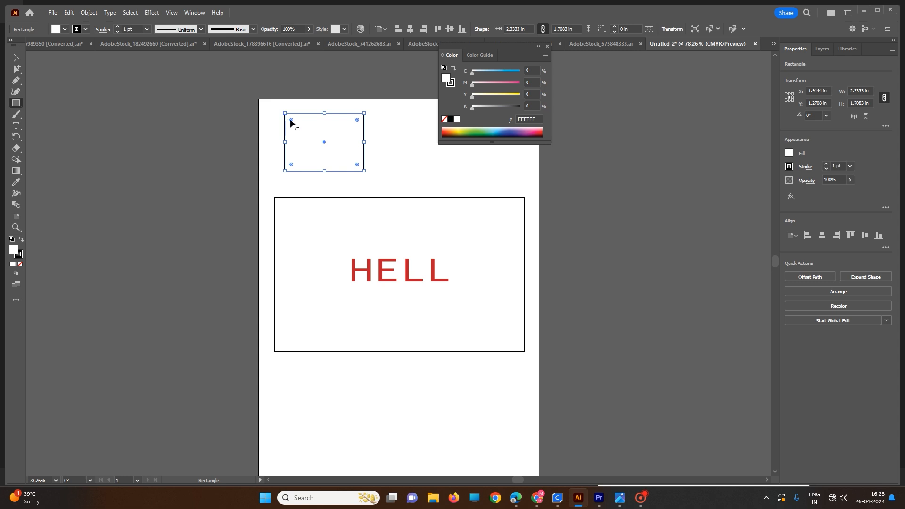
{"action": "left_click_drag", "start_coordinate": [292, 121], "coordinate": [299, 130]}
{"action": "left_click_drag", "start_coordinate": [364, 171], "coordinate": [507, 242]}
{"action": "left_click", "coordinate": [525, 291]}
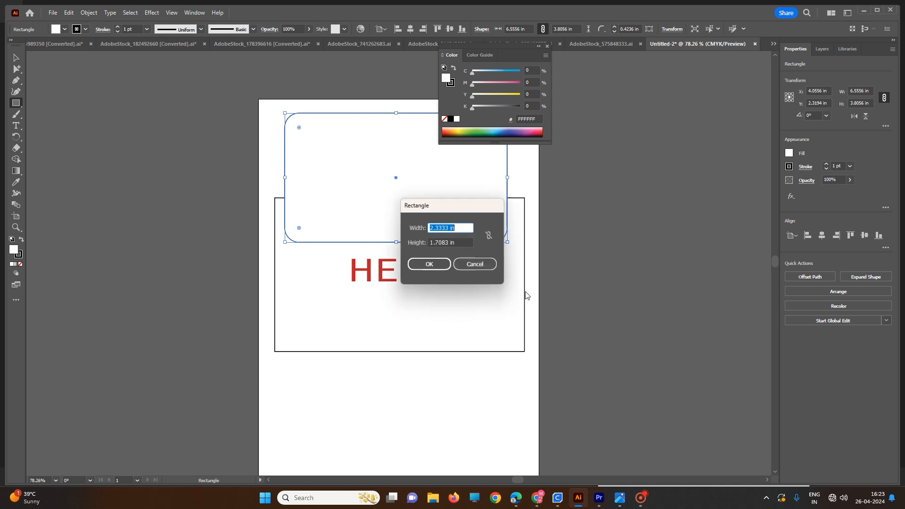
{"action": "left_click", "coordinate": [466, 264]}
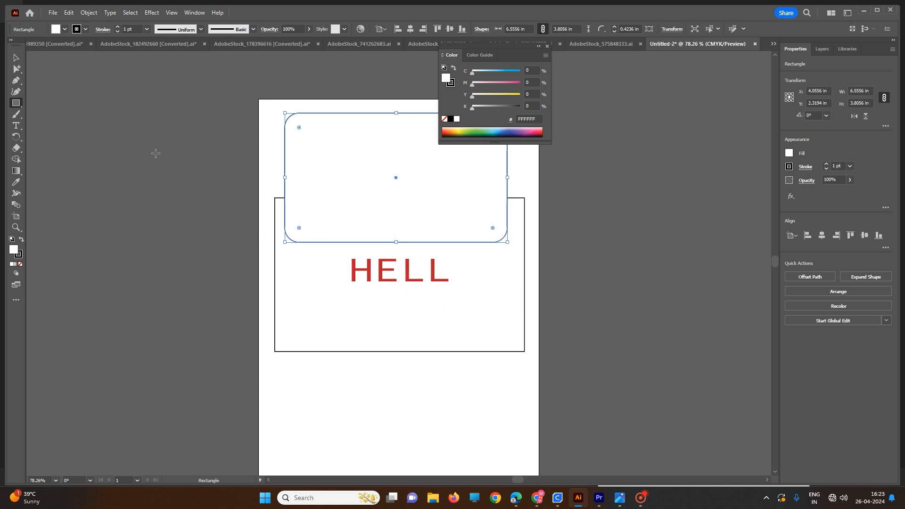
Step: Delete the square-cornered rectangle that surrounds the HELL text
{"action": "left_click", "coordinate": [18, 58]}
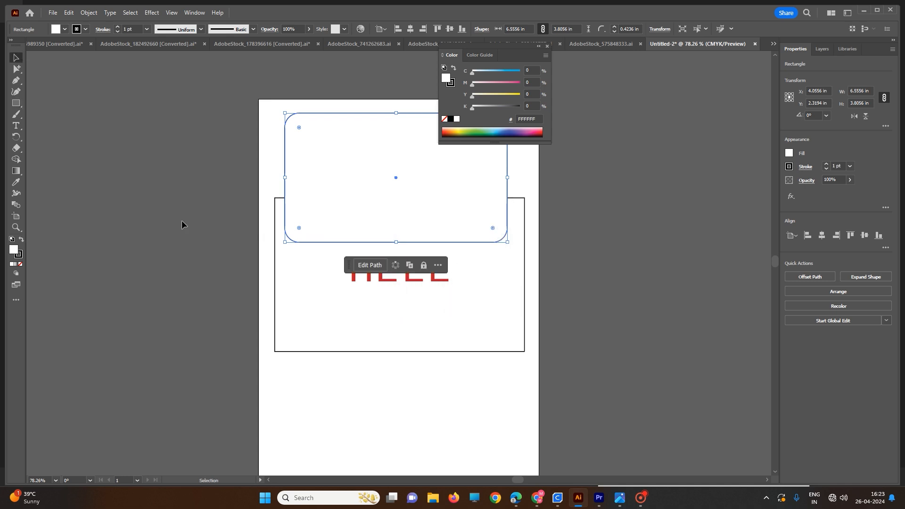
{"action": "left_click", "coordinate": [275, 306]}
{"action": "key", "text": "Delete"}
Step: Try vertically centering the rounded rectangle and HELL text and moving them down the artboard, and undo both changes
{"action": "left_click_drag", "start_coordinate": [536, 335], "coordinate": [226, 88]}
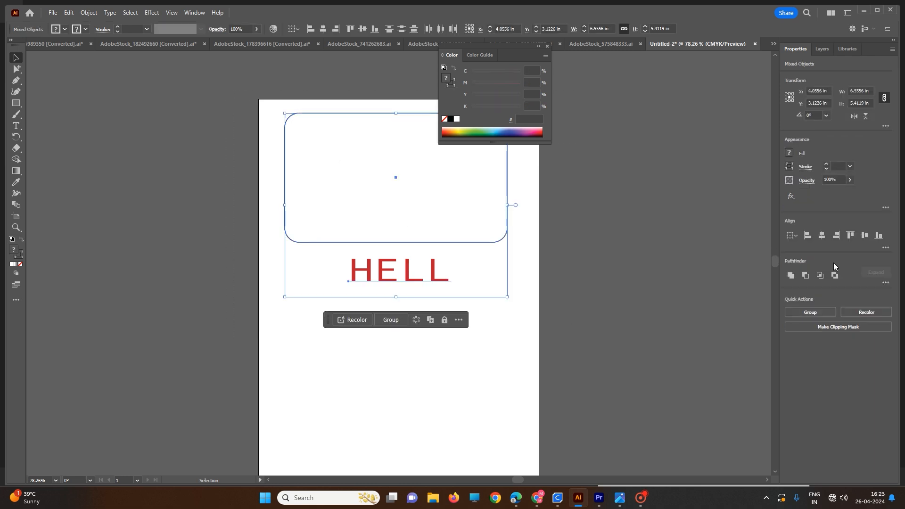
{"action": "left_click", "coordinate": [863, 236]}
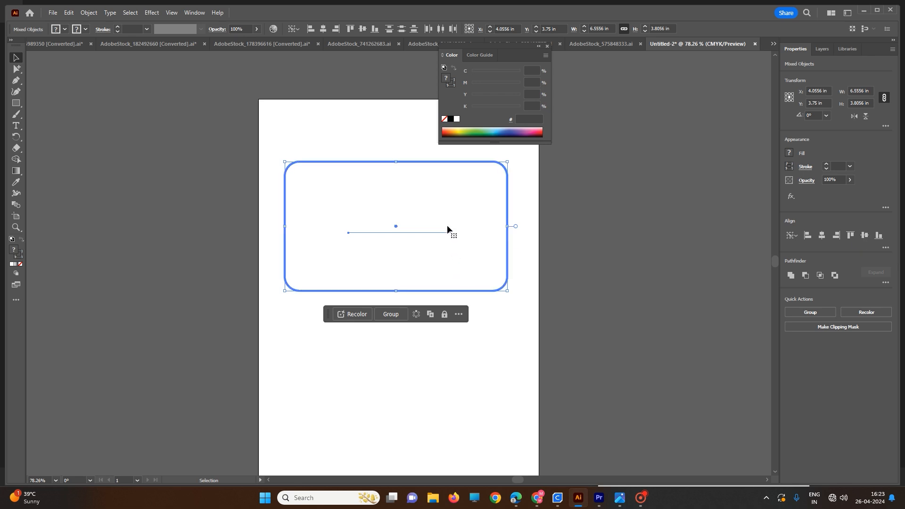
{"action": "left_click_drag", "start_coordinate": [448, 228], "coordinate": [439, 299]}
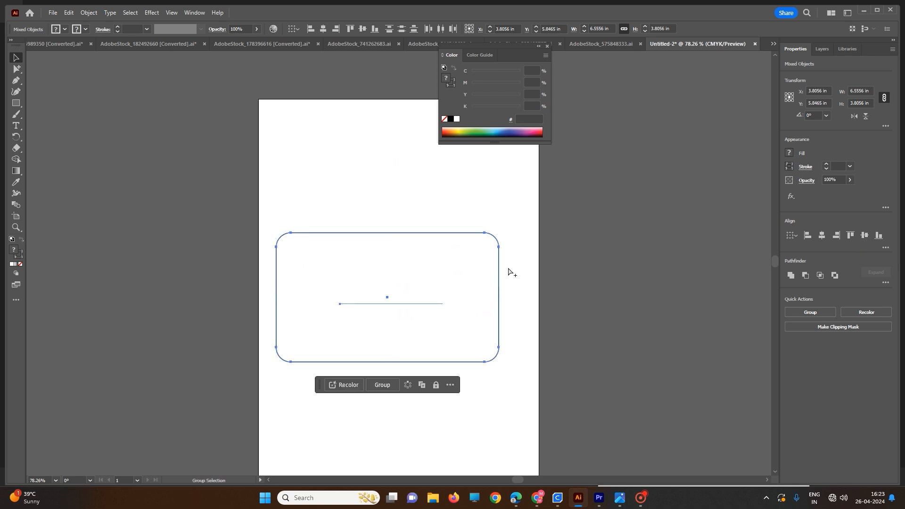
{"action": "key", "text": "ctrl+z"}
{"action": "key", "text": "ctrl+z"}
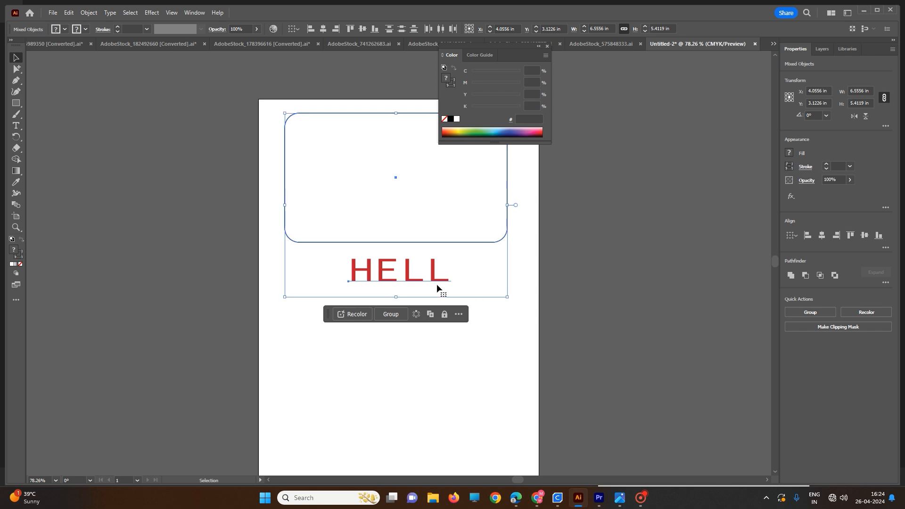
Step: Select the rounded rectangle and the HELL text together, align them to the vertical center, and undo a small trial move
{"action": "left_click", "coordinate": [517, 309]}
{"action": "left_click", "coordinate": [417, 276]}
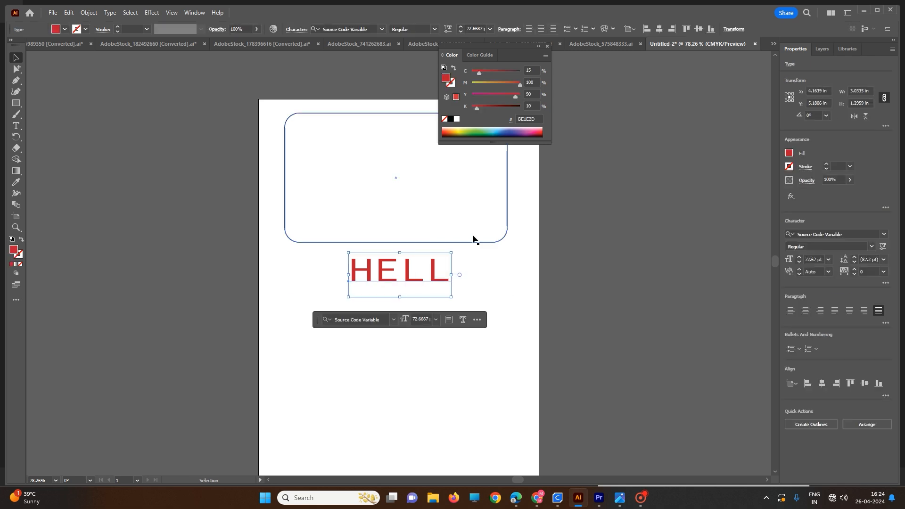
{"action": "left_click", "coordinate": [511, 246]}
{"action": "left_click", "coordinate": [503, 241]}
{"action": "left_click_drag", "start_coordinate": [538, 312], "coordinate": [222, 59]}
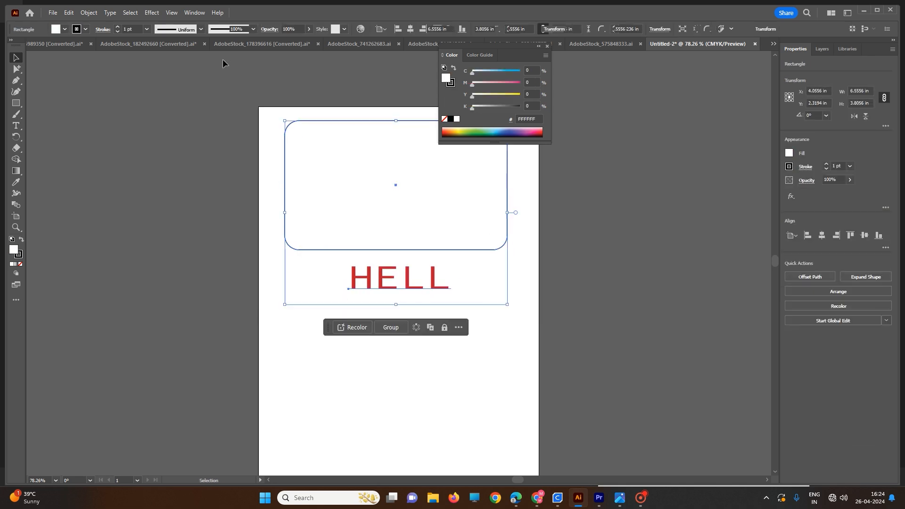
{"action": "left_click", "coordinate": [867, 236]}
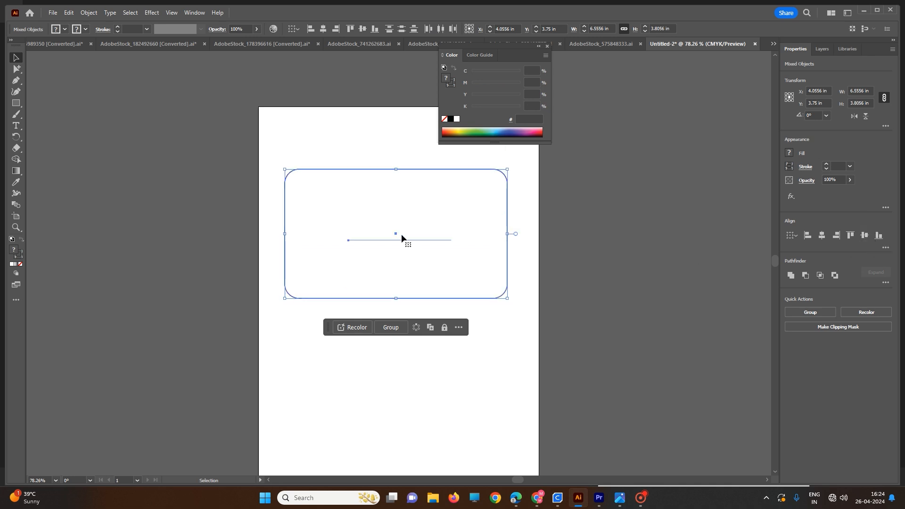
{"action": "left_click_drag", "start_coordinate": [392, 234], "coordinate": [411, 250]}
{"action": "key", "text": "ctrl+z"}
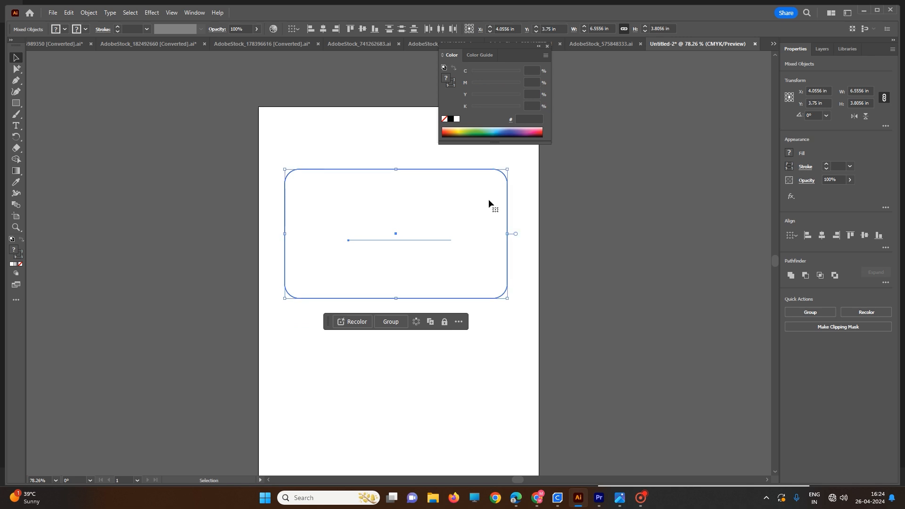
{"action": "left_click", "coordinate": [642, 499]}
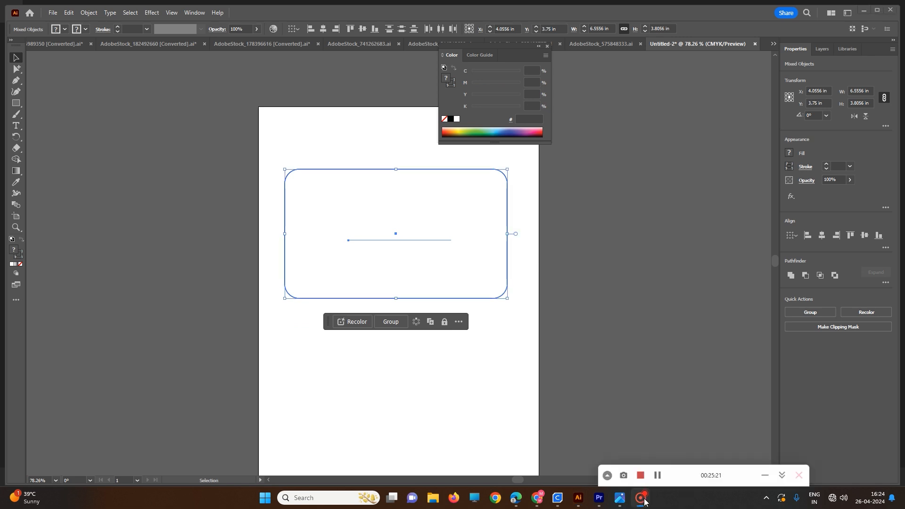